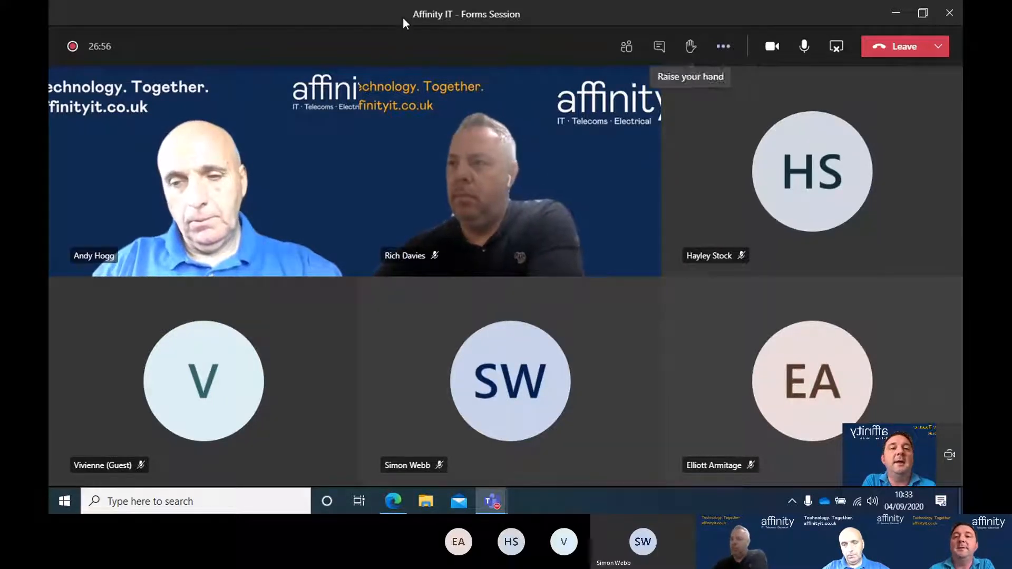
- Switch the meeting layout to Together mode, and return it to the Gallery layout
left_click(732, 46)
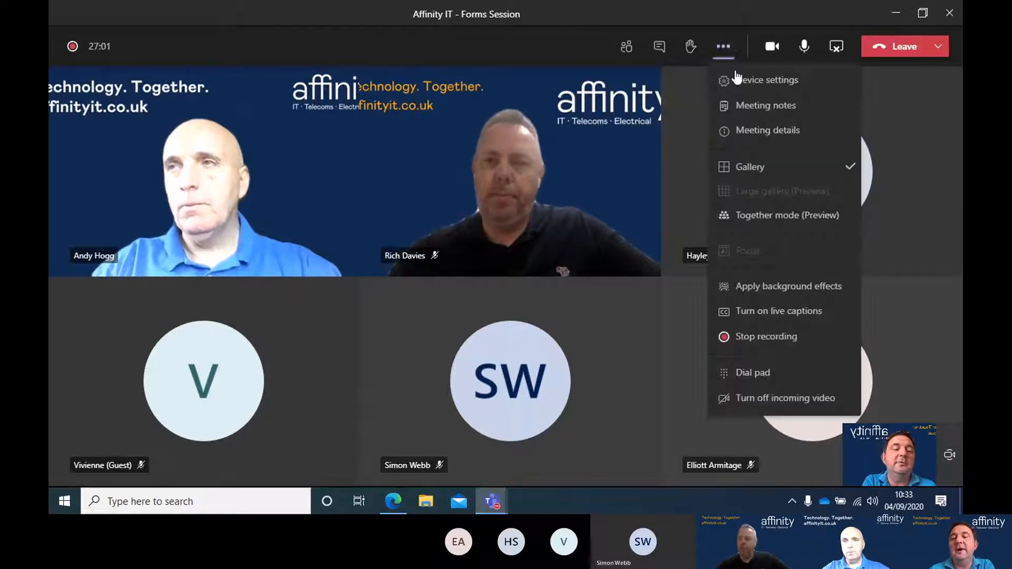
left_click(746, 217)
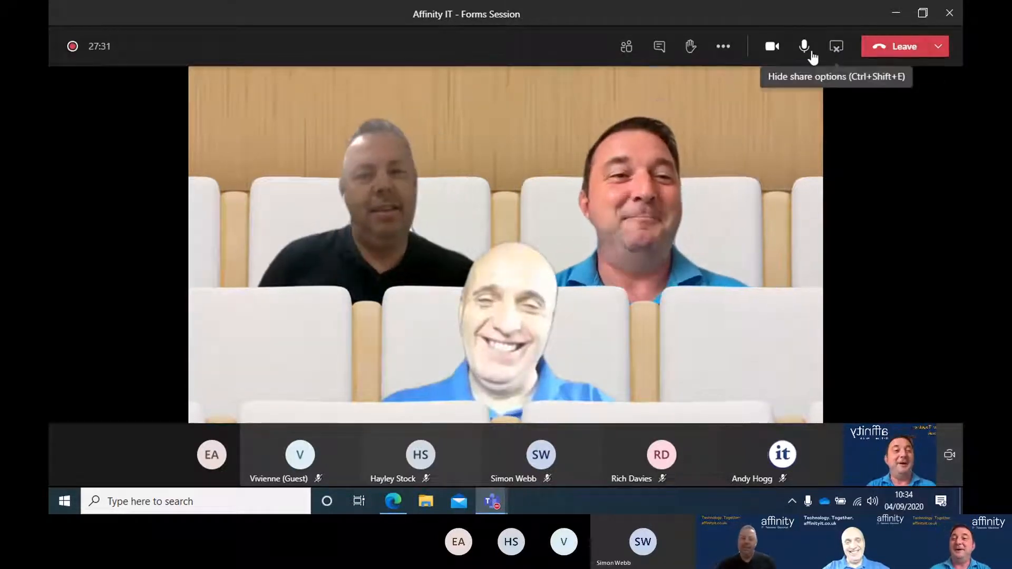
left_click(727, 59)
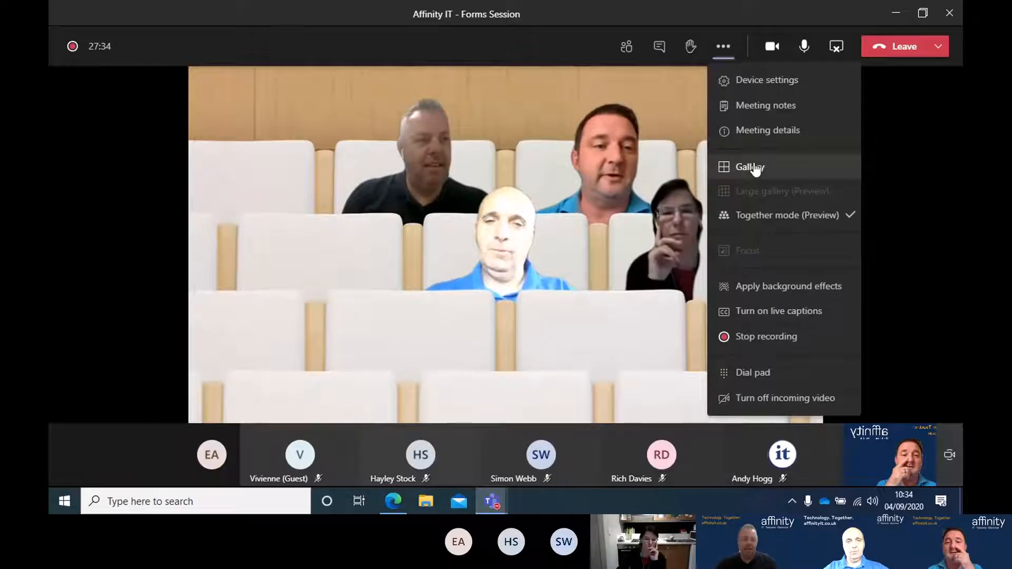
left_click(754, 167)
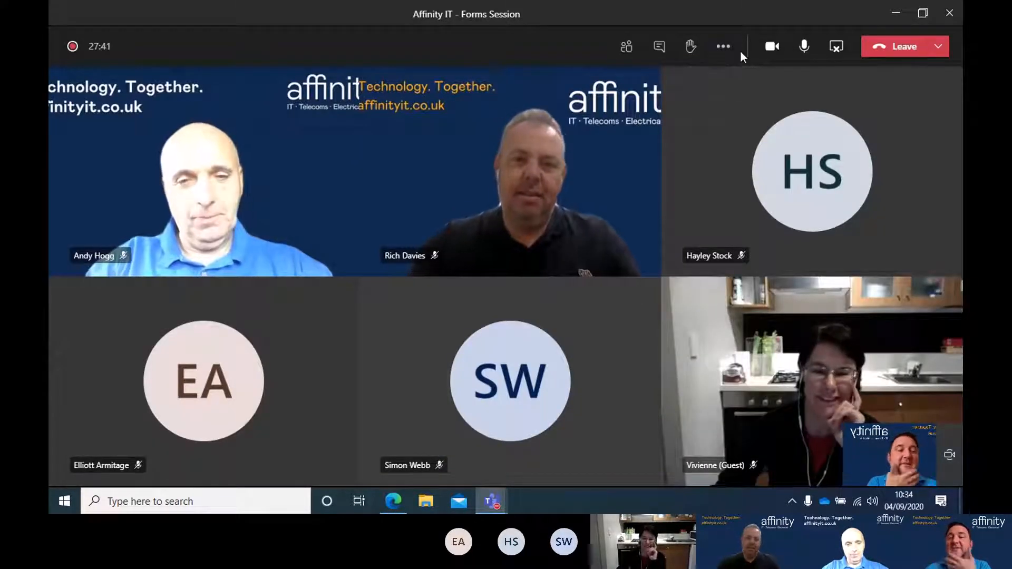
- Minimise the meeting windows and switch to Microsoft Edge, showing the Office home page
left_click(891, 25)
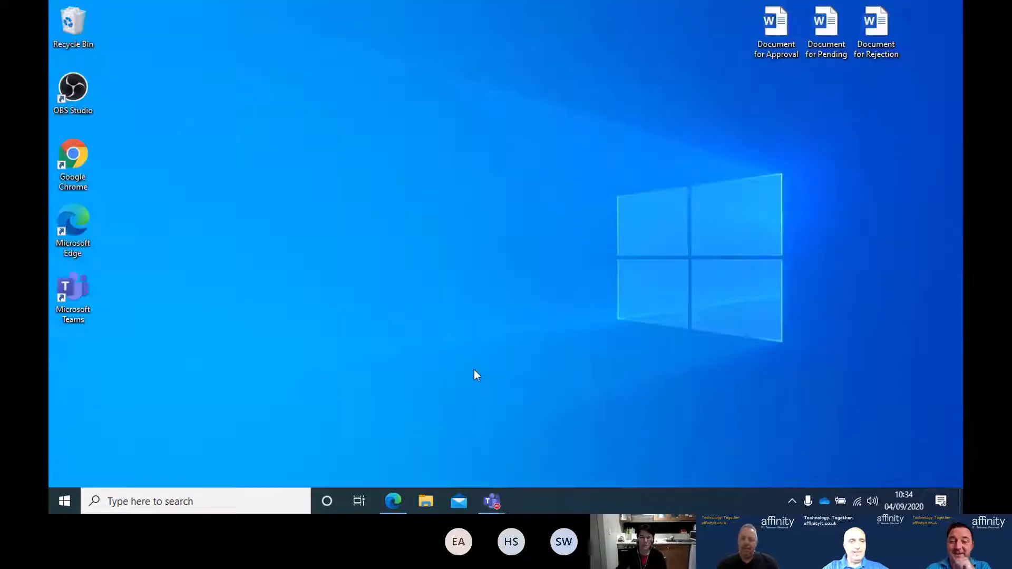
left_click(394, 502)
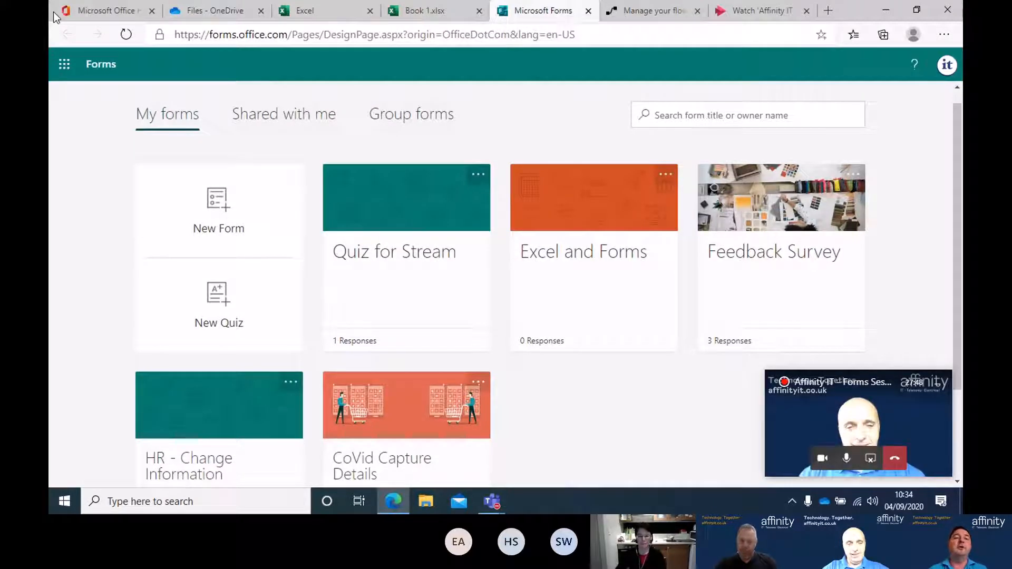
left_click(87, 11)
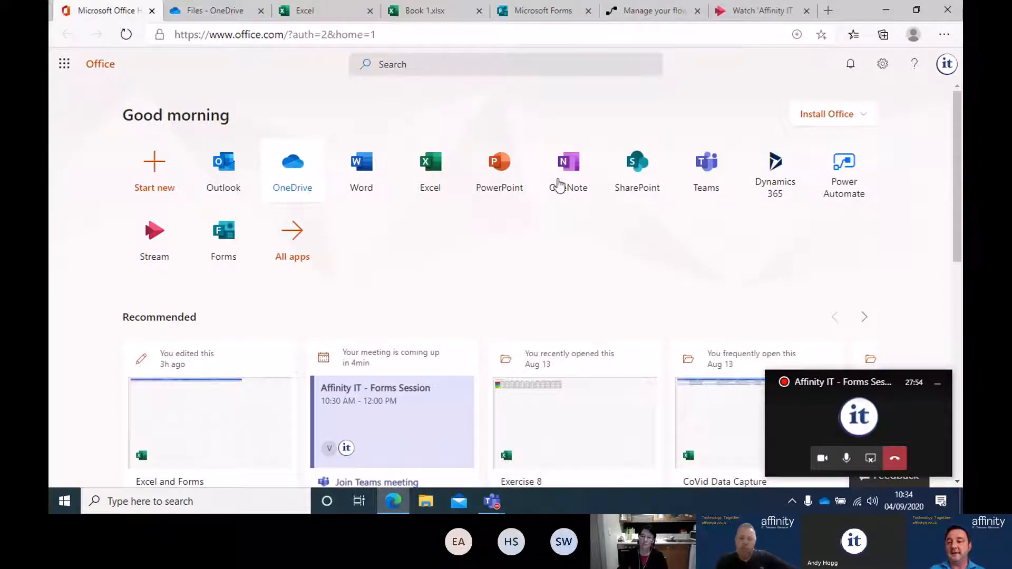
left_click(944, 386)
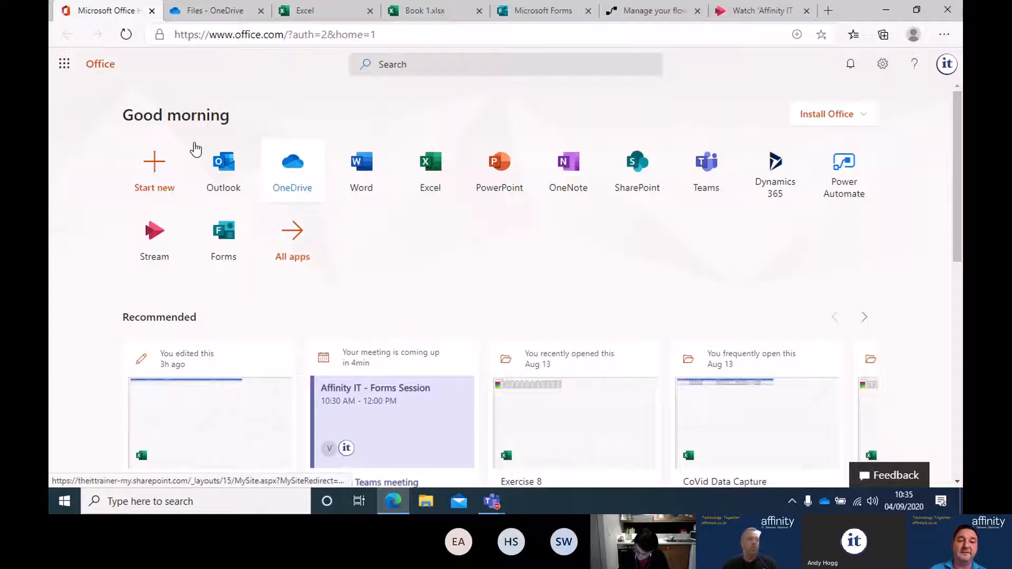
- Create a blank form in Microsoft Forms and title it "New Form"
left_click(245, 252)
left_click(554, 15)
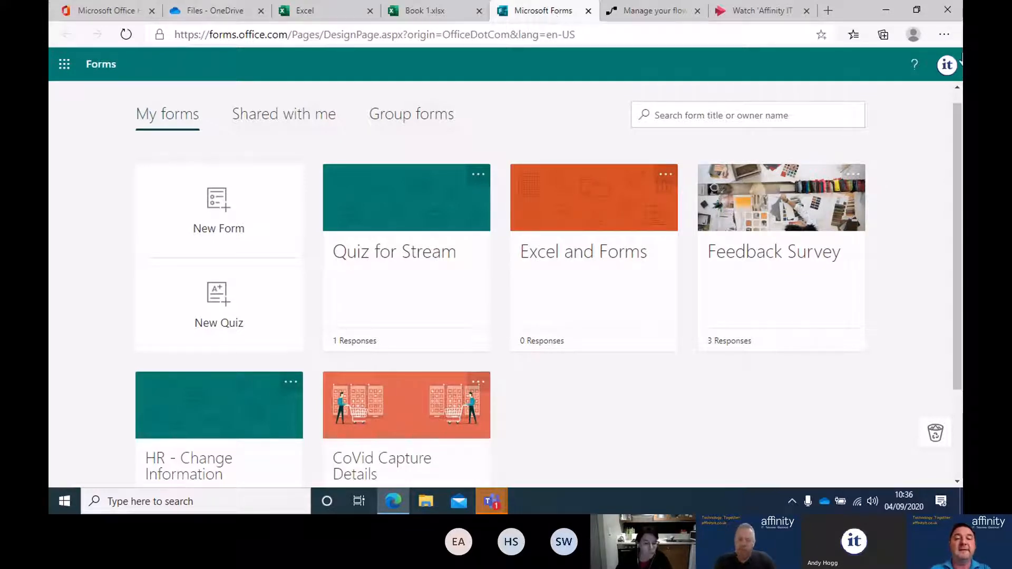
left_click(196, 208)
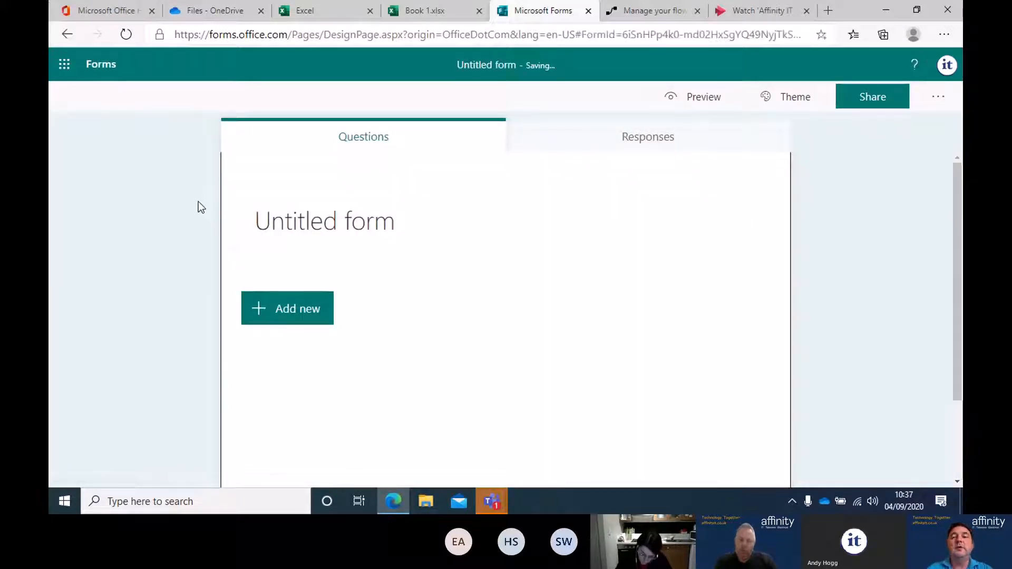
left_click(372, 220)
type("New Form")
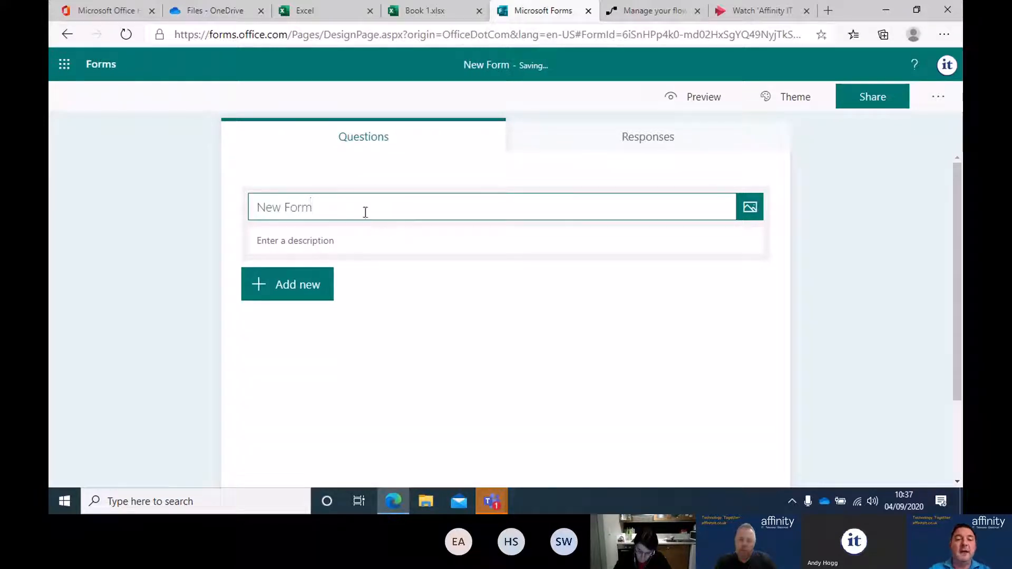
- Examine the form's description field, the available themes and custom theme options, and the image sources for the title
left_click(353, 242)
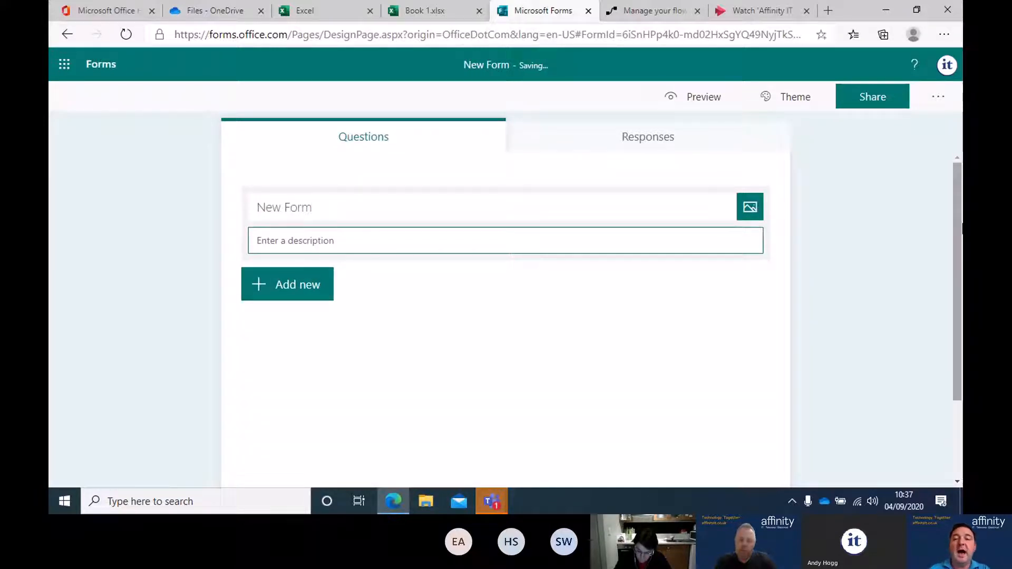
left_click(777, 98)
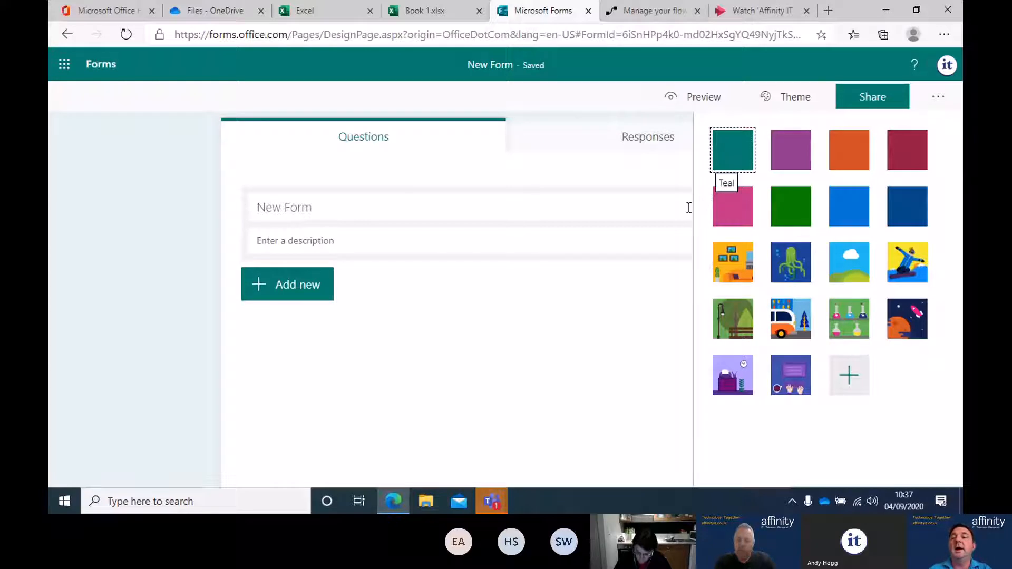
left_click(864, 391)
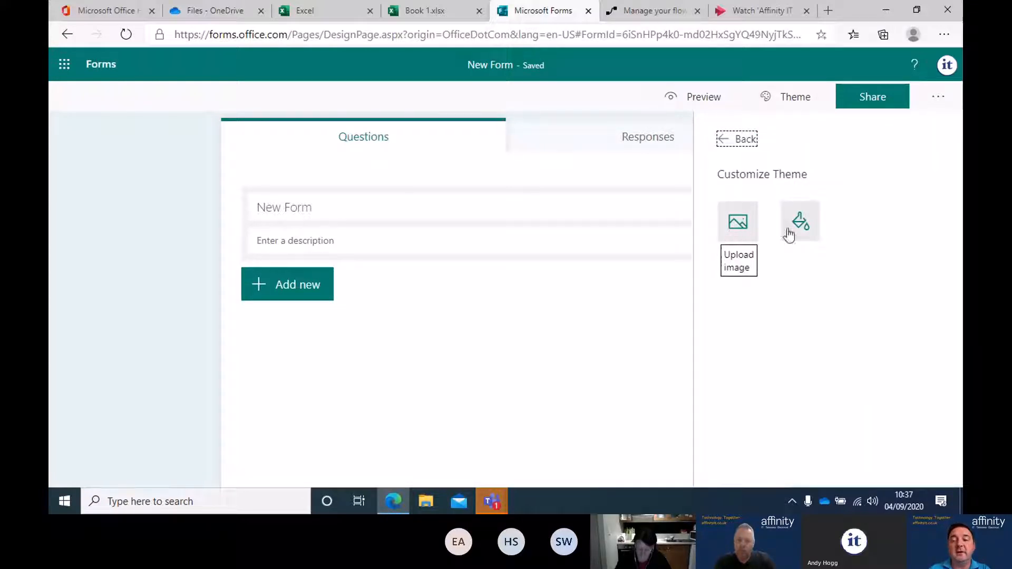
left_click(745, 142)
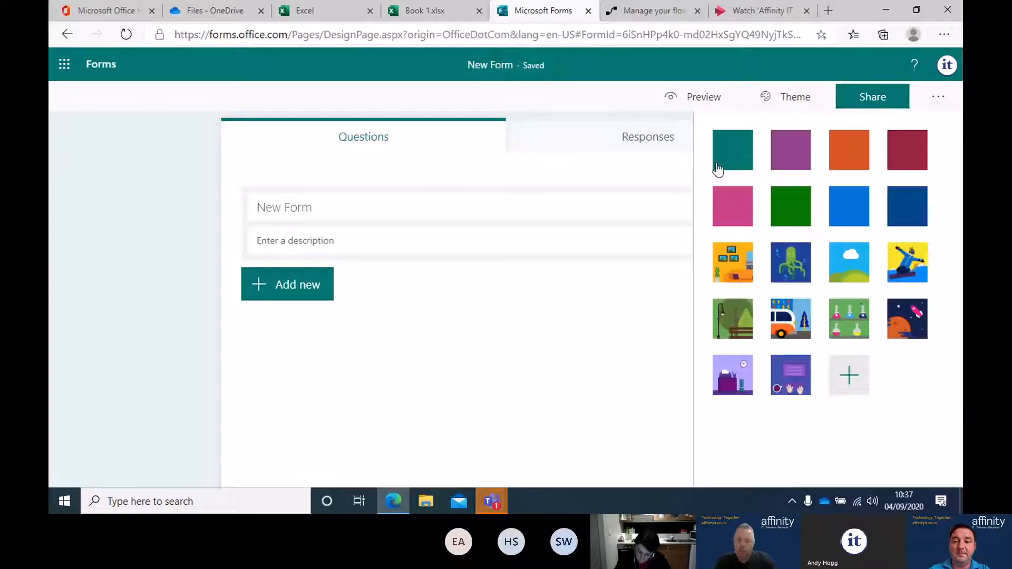
left_click(145, 185)
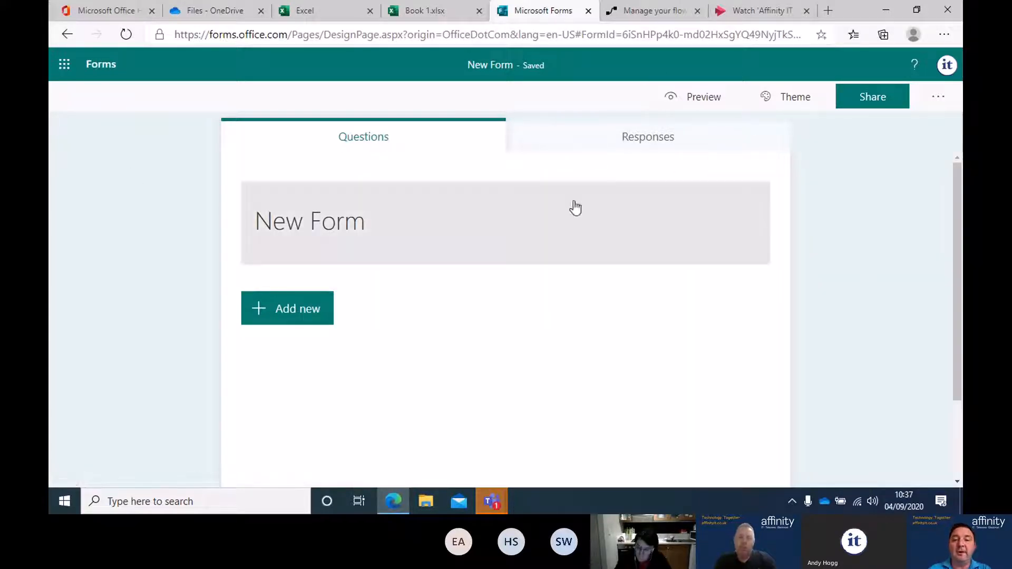
left_click(698, 209)
left_click(750, 207)
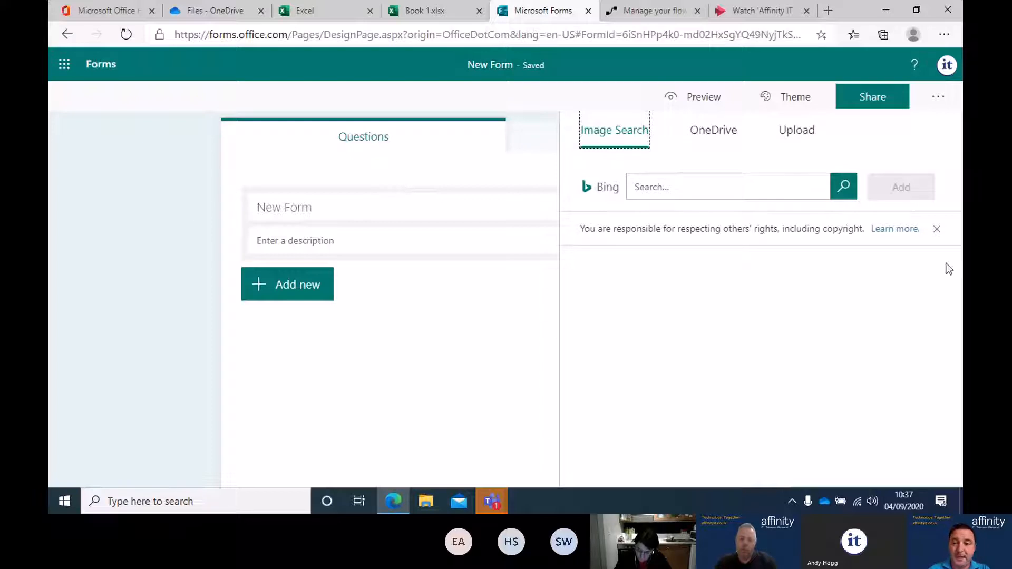
left_click(68, 206)
left_click(255, 250)
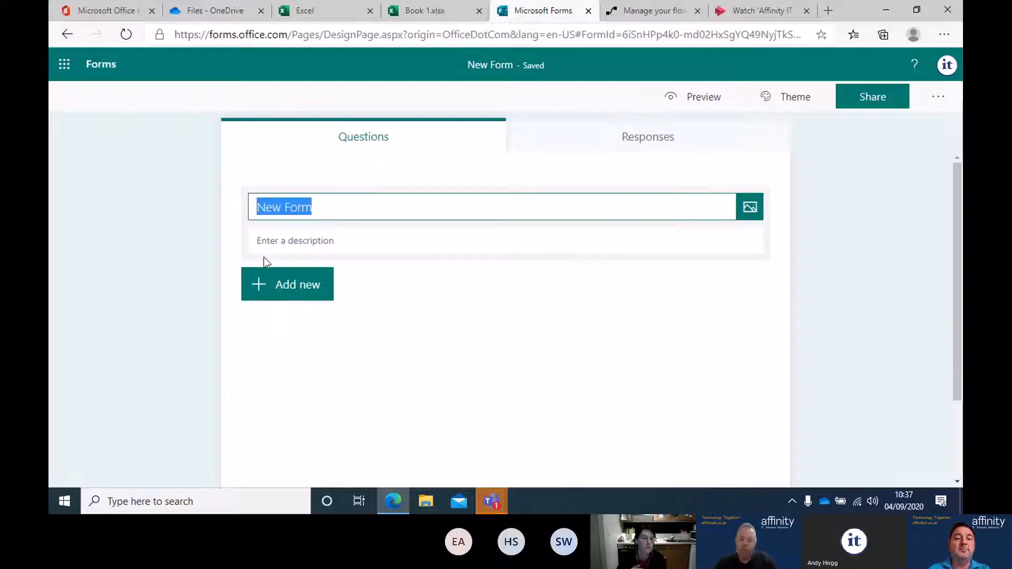
left_click(266, 244)
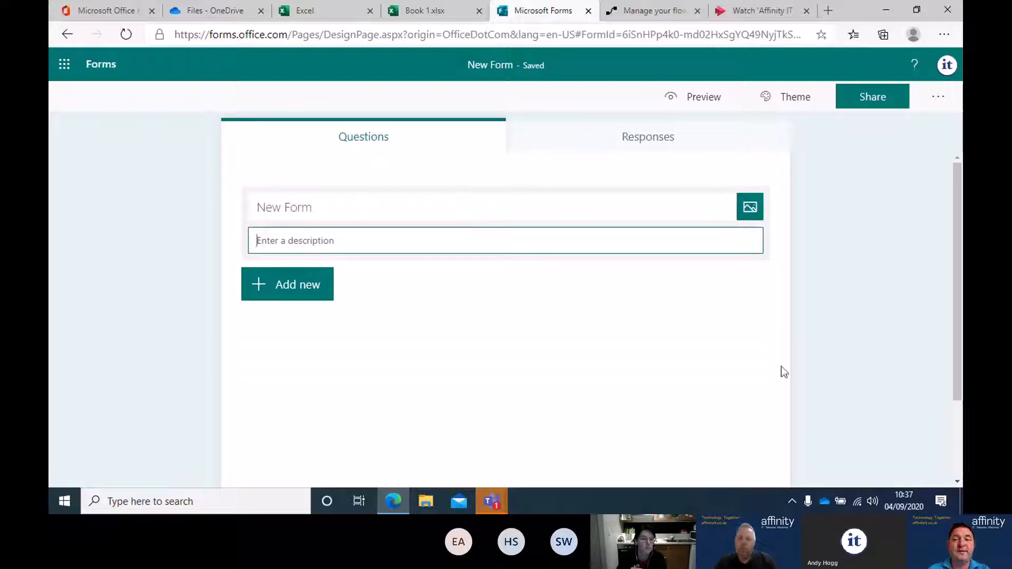
- Add a Text question worded "Please Enter Your Name" to the form
left_click(319, 296)
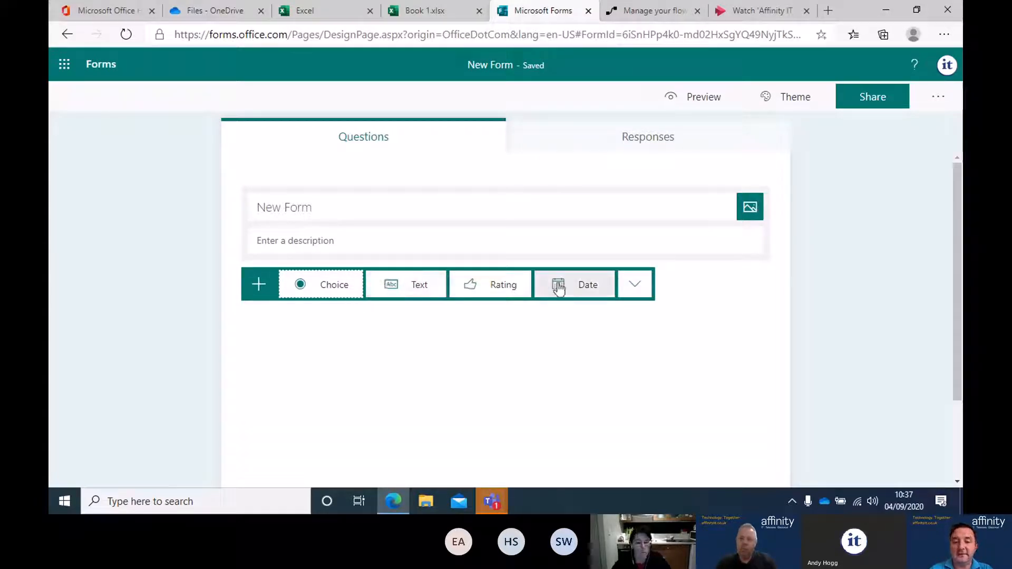
left_click(635, 287)
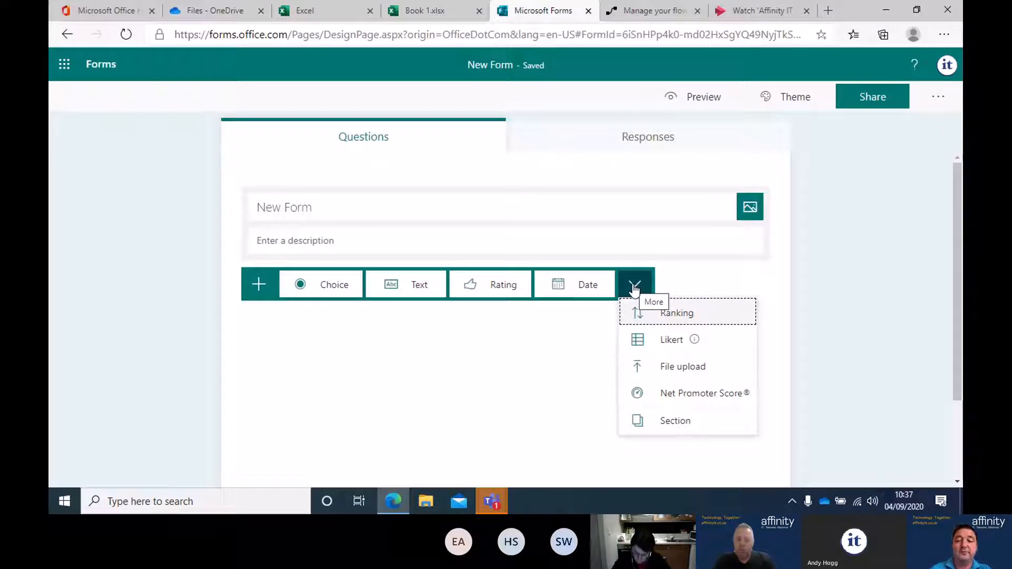
left_click(634, 288)
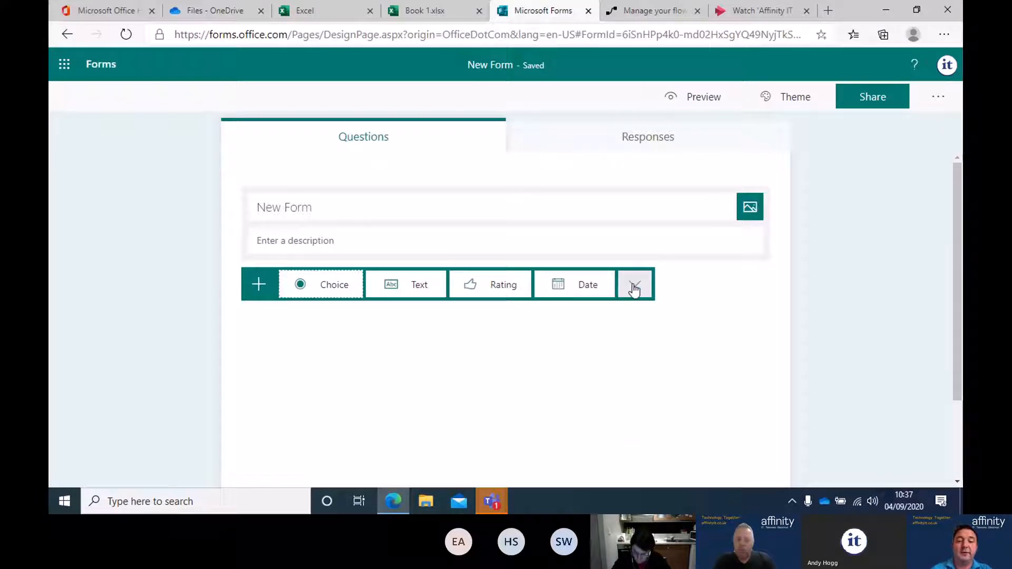
left_click(425, 287)
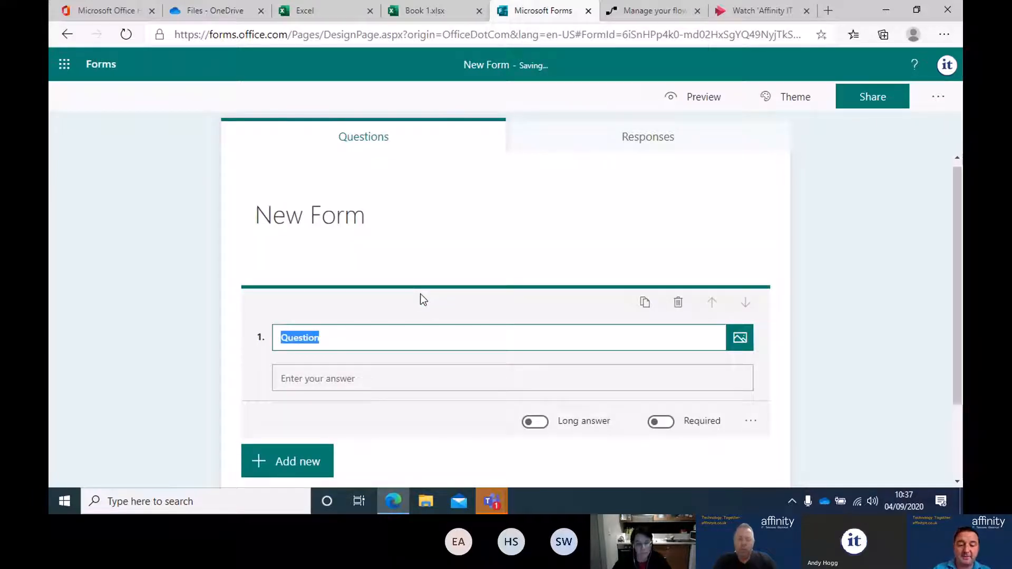
type("Please E")
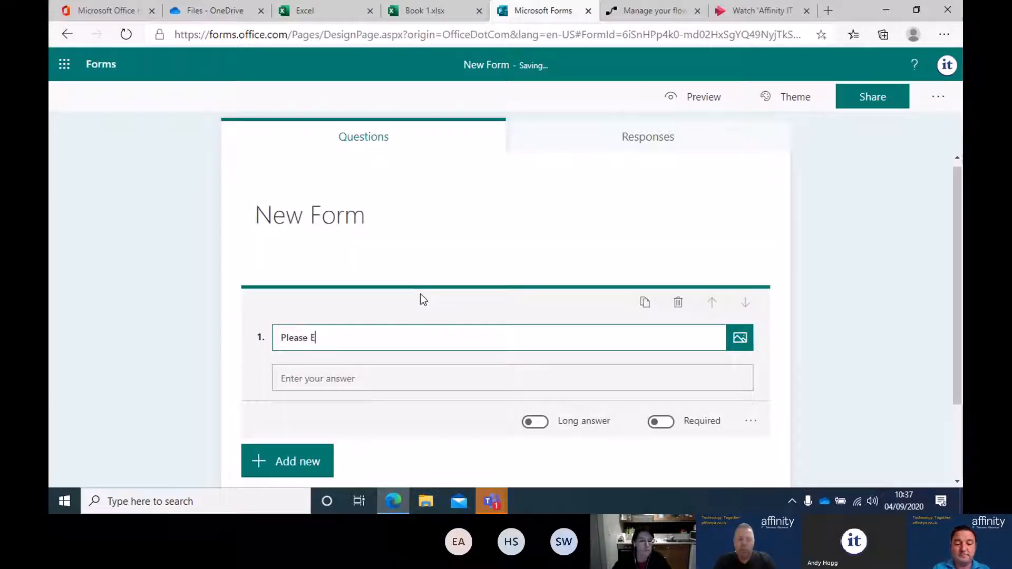
type("nter Your Name")
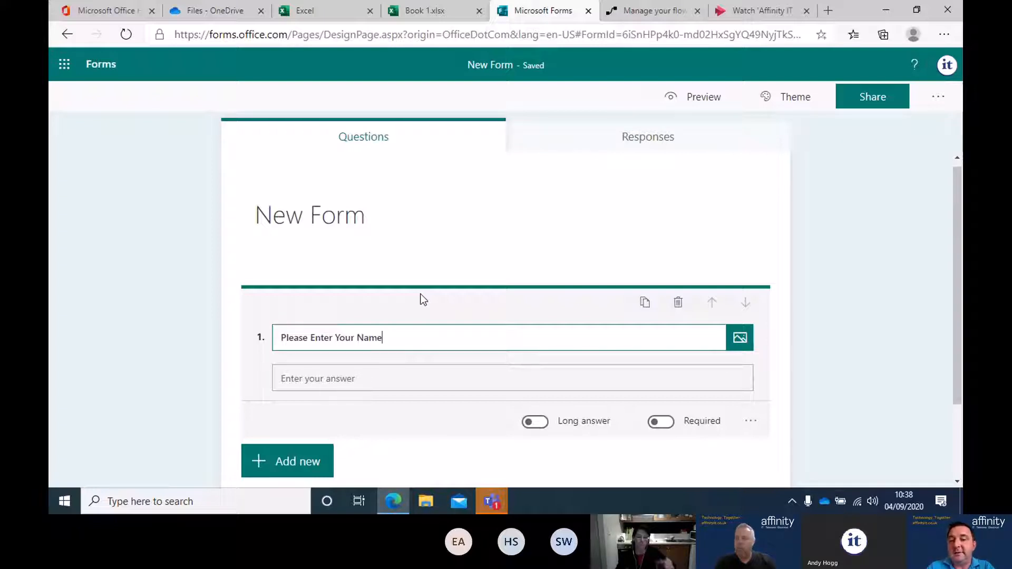
- Make the name question required and give it a subtitle line
scroll(517, 274, "down", 2)
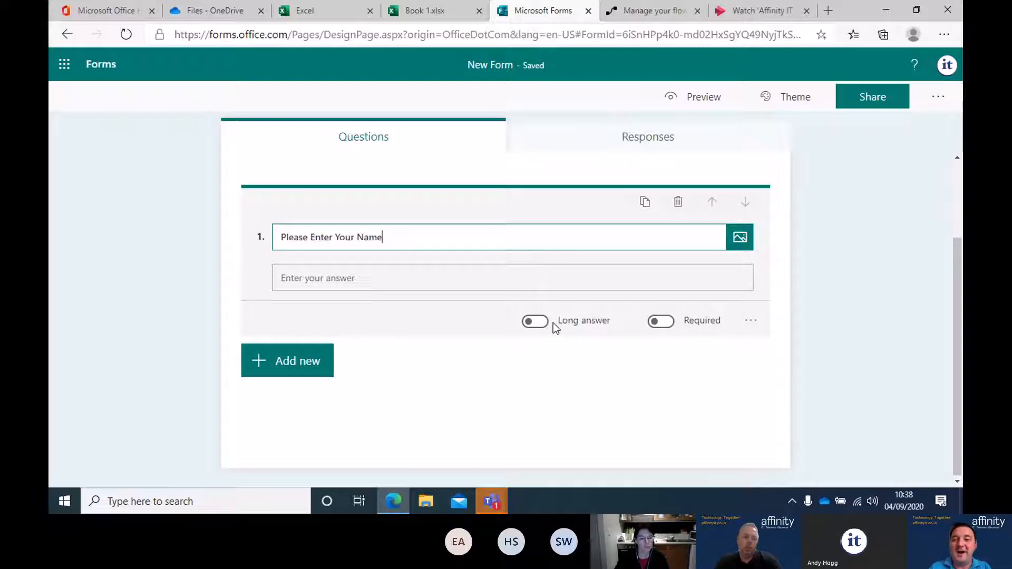
left_click(672, 326)
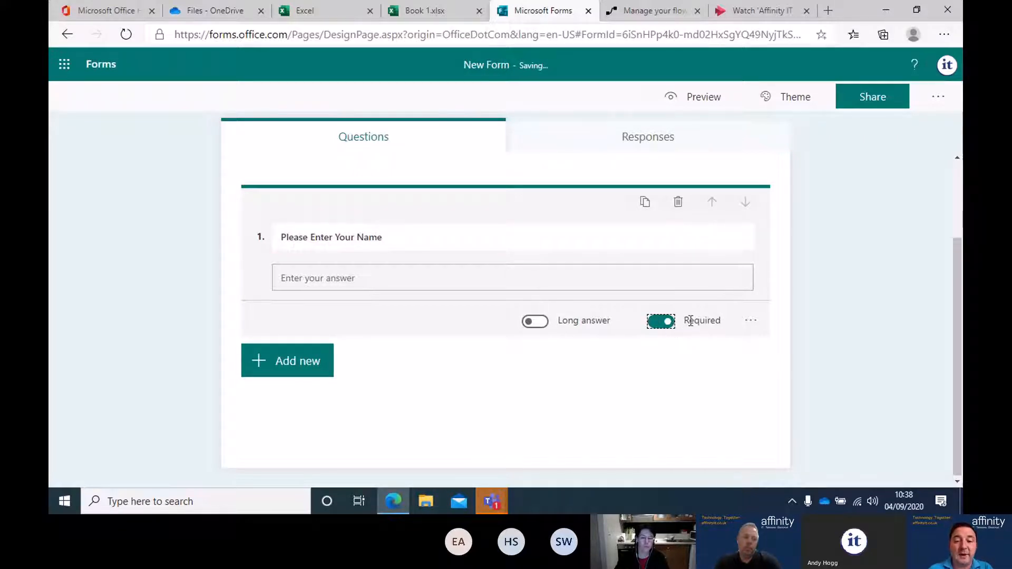
left_click(754, 324)
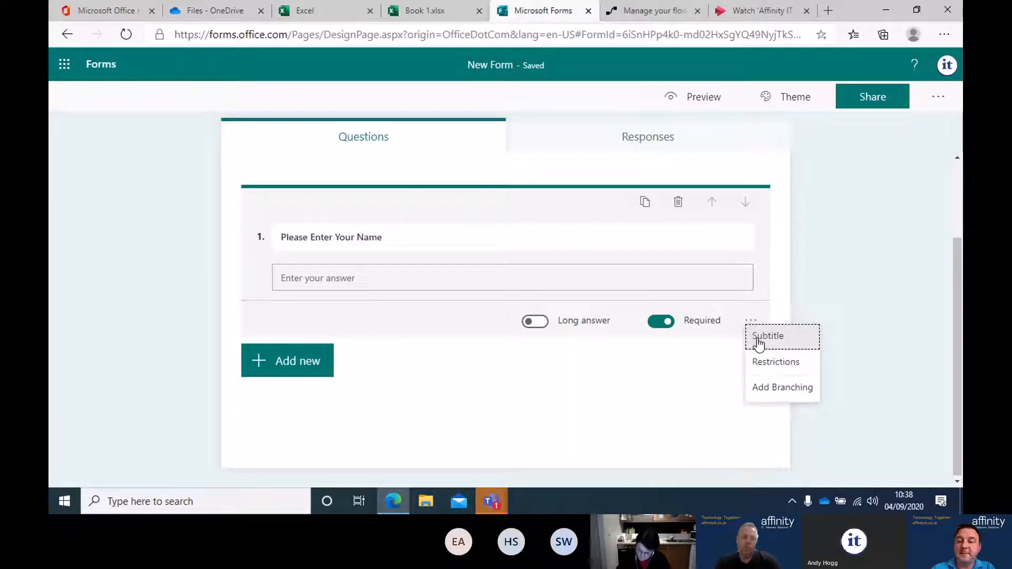
left_click(758, 342)
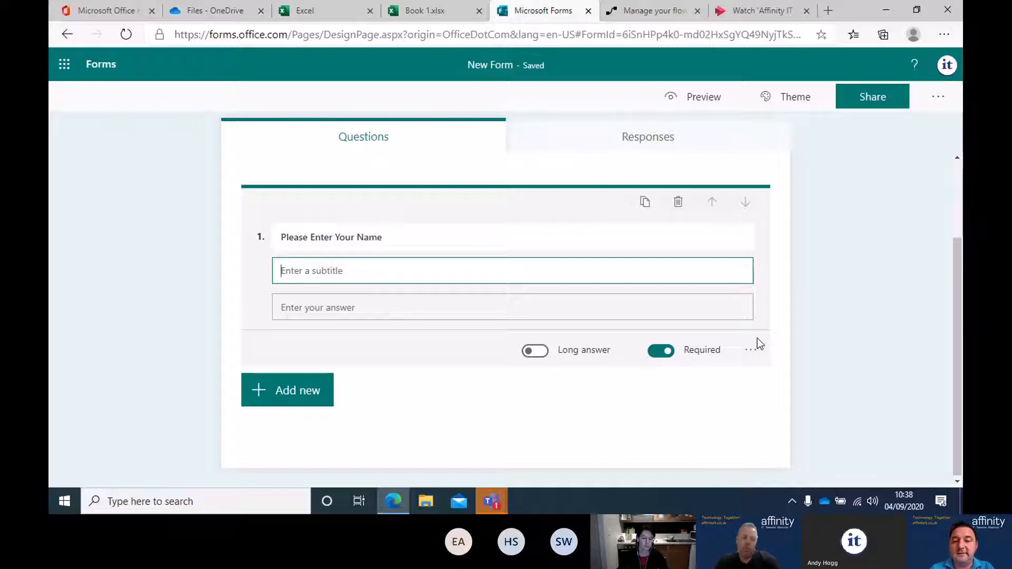
- Add a Number restriction to the name question and review the other available restriction types
left_click(749, 350)
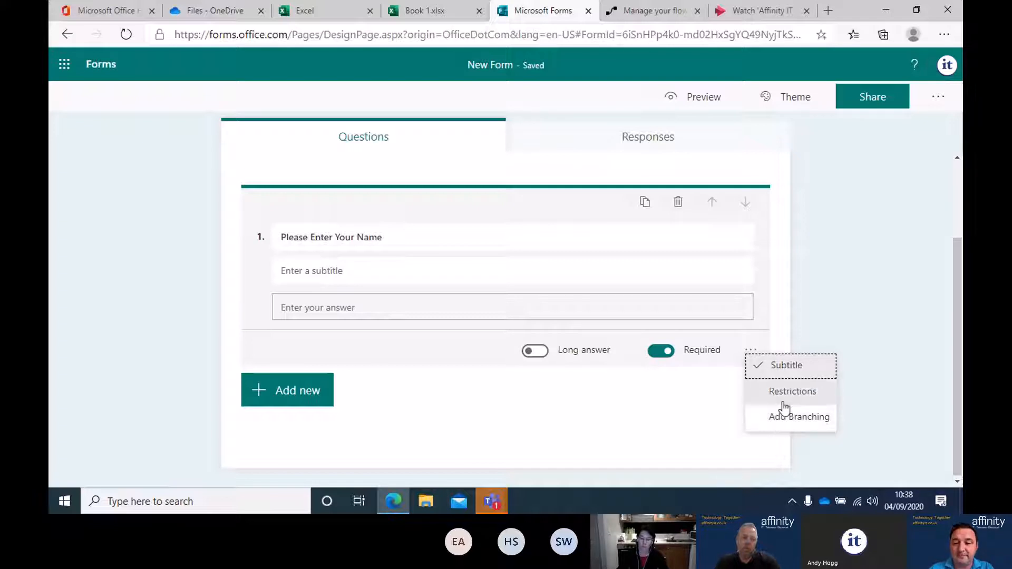
left_click(826, 397)
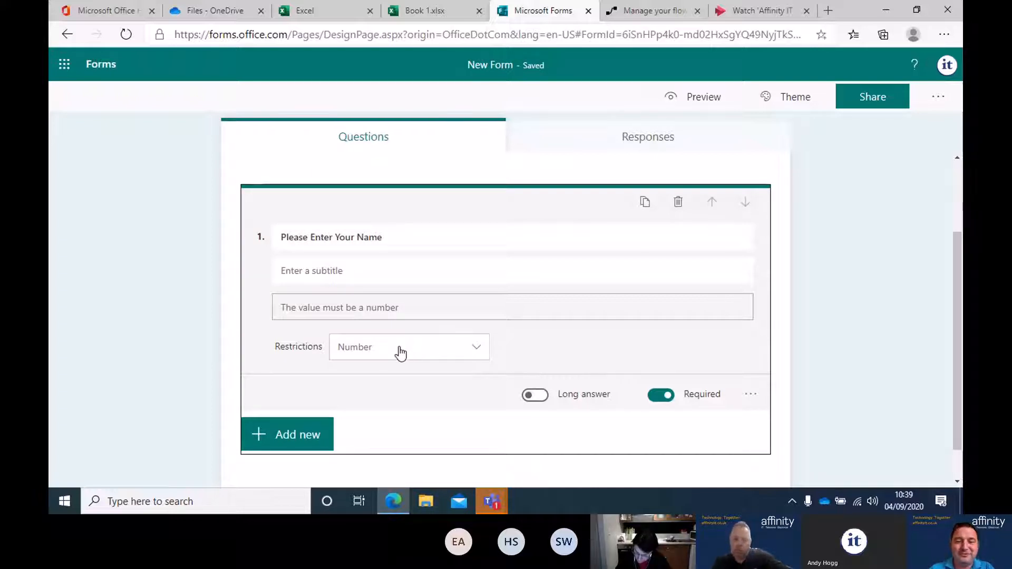
left_click(401, 347)
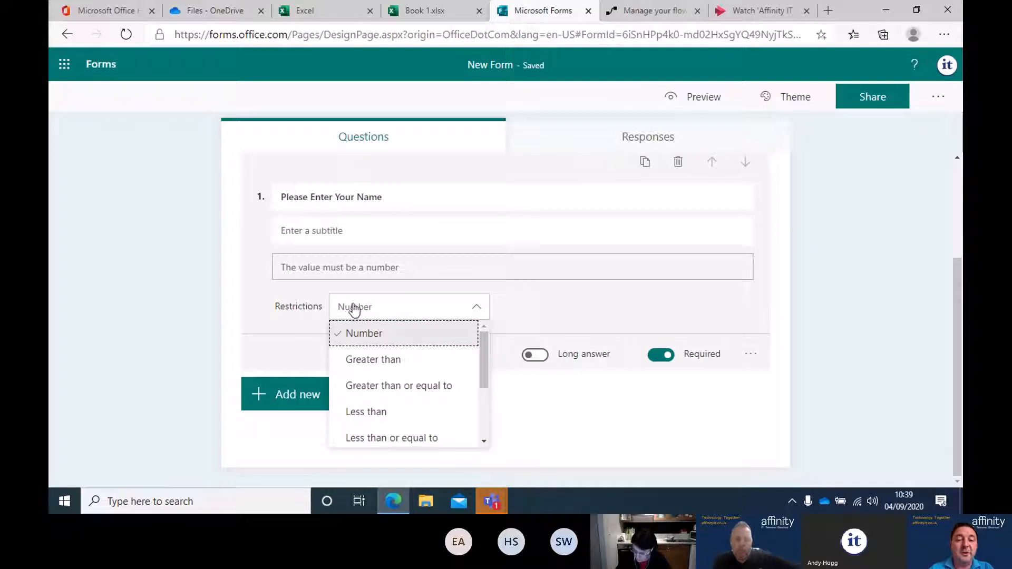
scroll(391, 369, "down", 3)
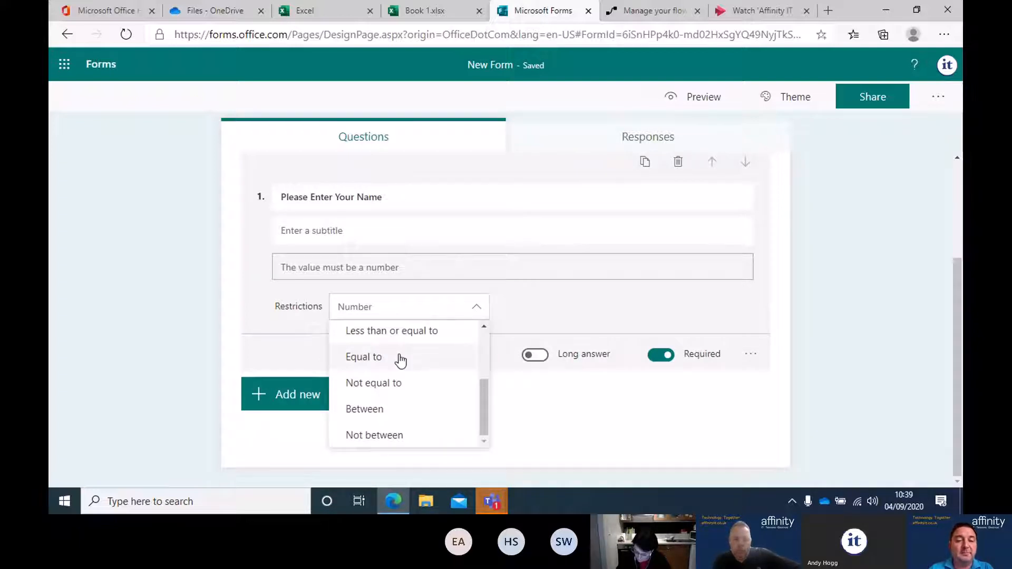
left_click(164, 338)
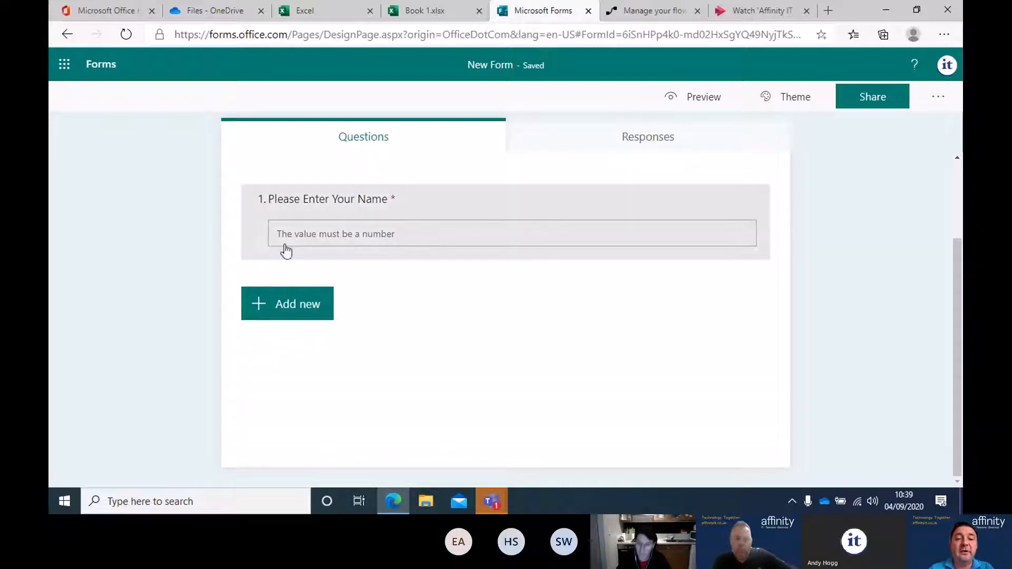
left_click(533, 235)
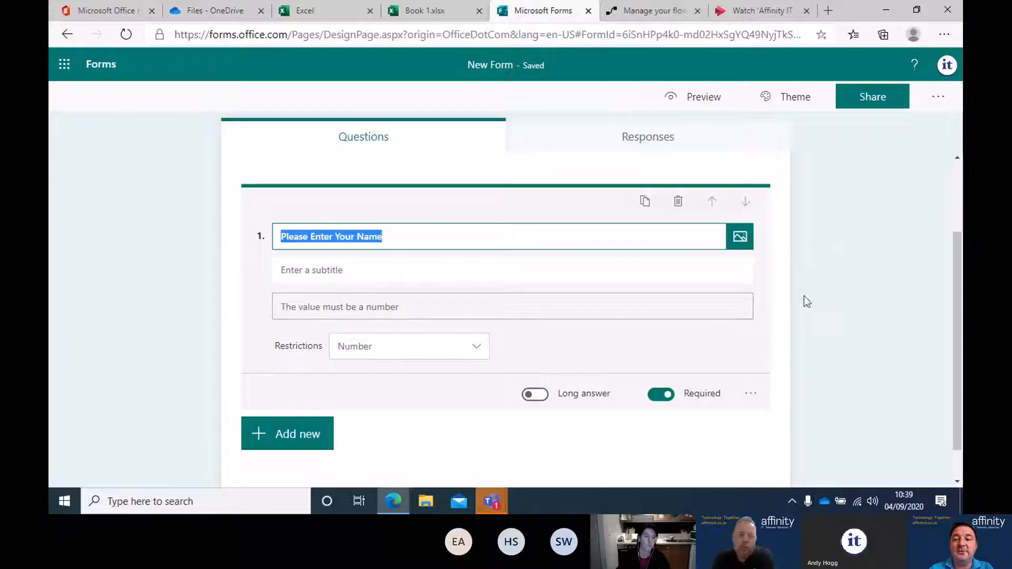
- Remove the restriction from the "Please Enter Your Name" question
left_click(750, 393)
left_click(778, 436)
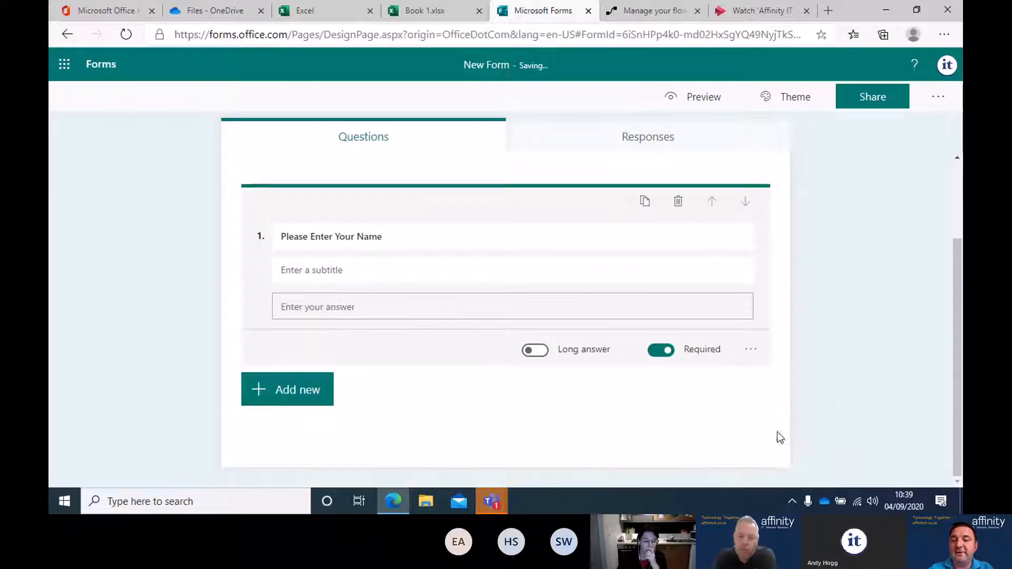
- Add a Date question to the form and remove its subtitle line
left_click(270, 389)
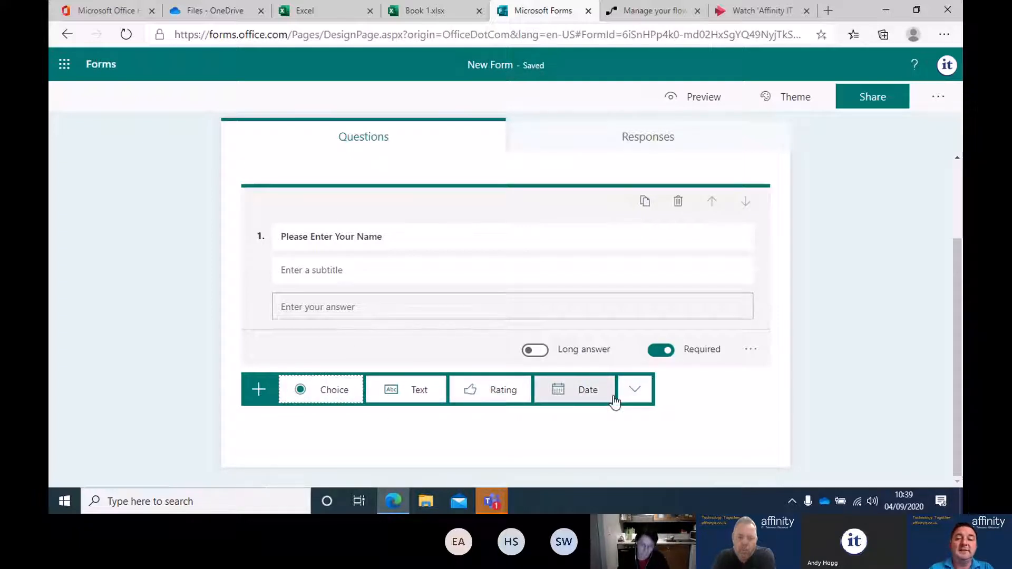
left_click(587, 390)
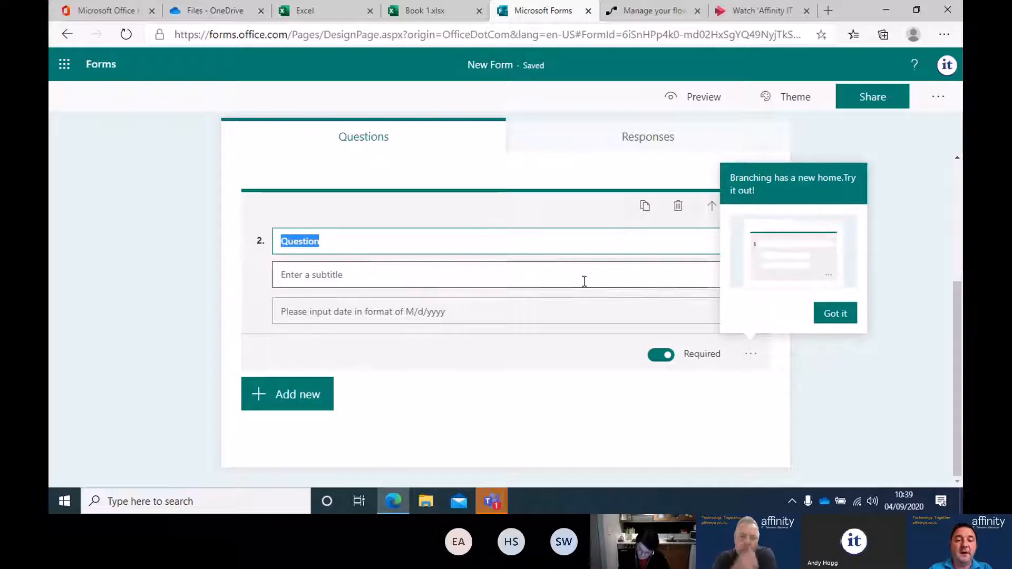
left_click(844, 314)
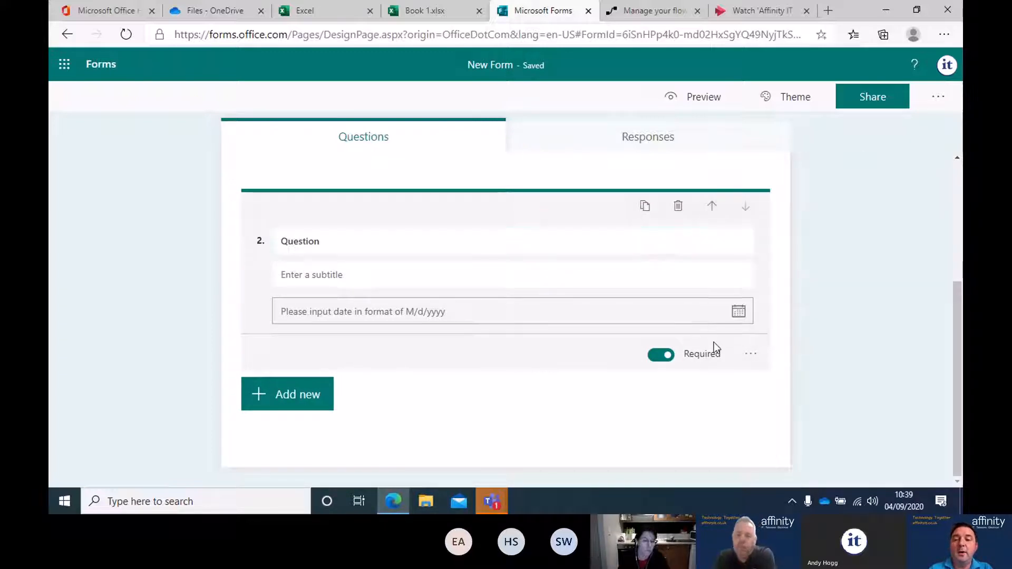
left_click(751, 354)
left_click(780, 371)
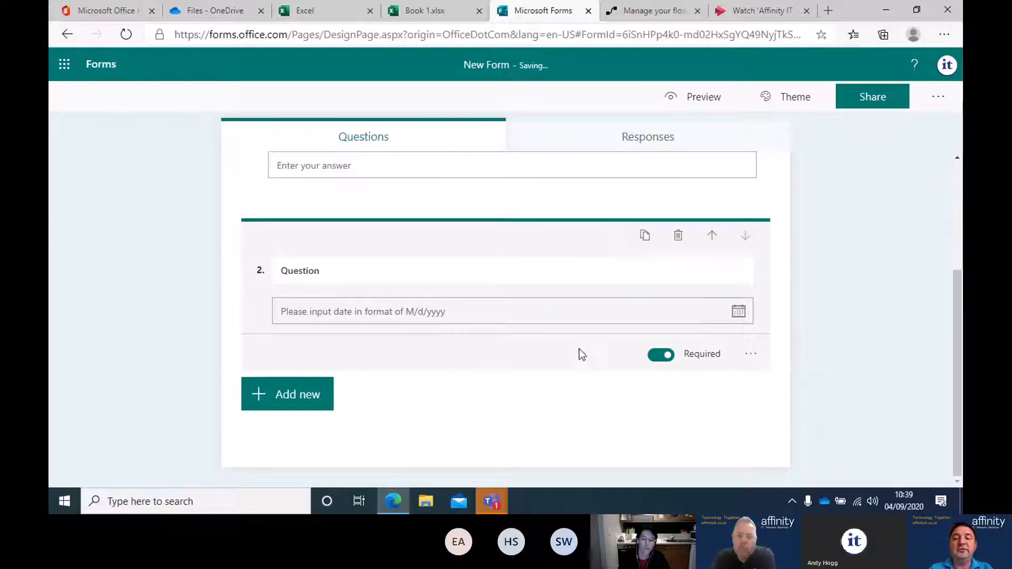
- Review the additional settings offered for the Date question
left_click(751, 354)
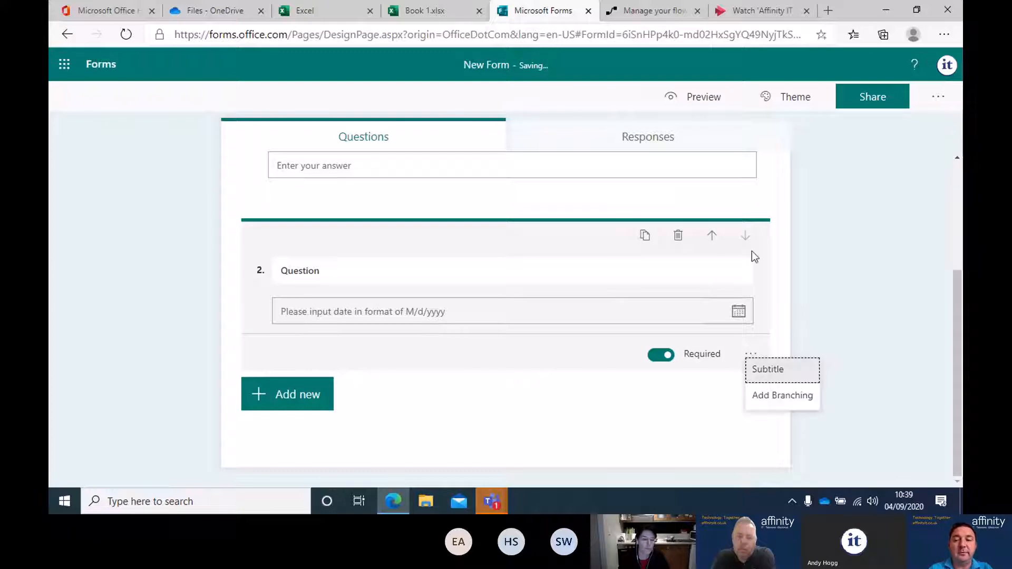
left_click(821, 256)
left_click(637, 319)
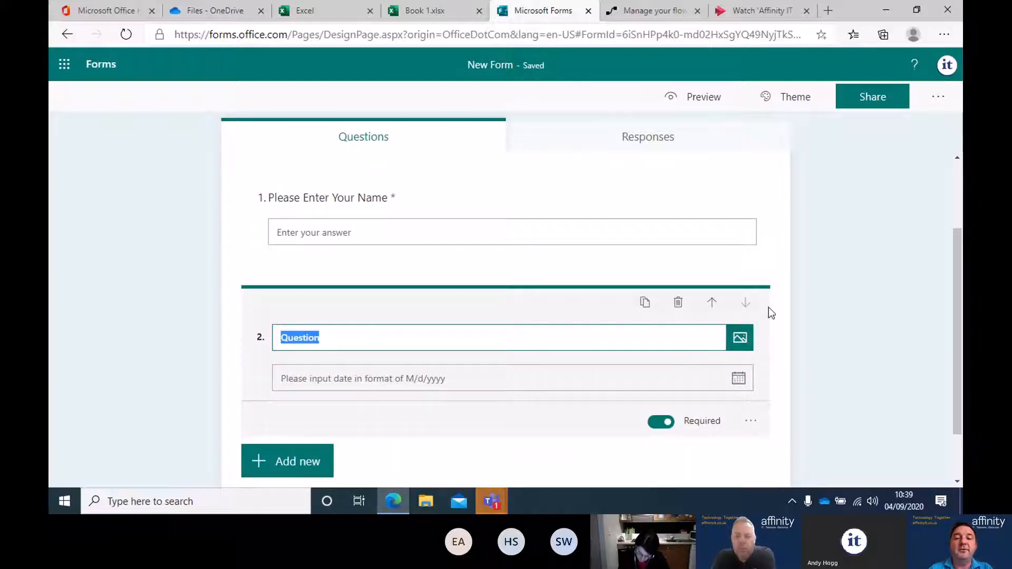
- Add a Choice question worded "Was your experience good" below the Date question
scroll(161, 342, "down", 1)
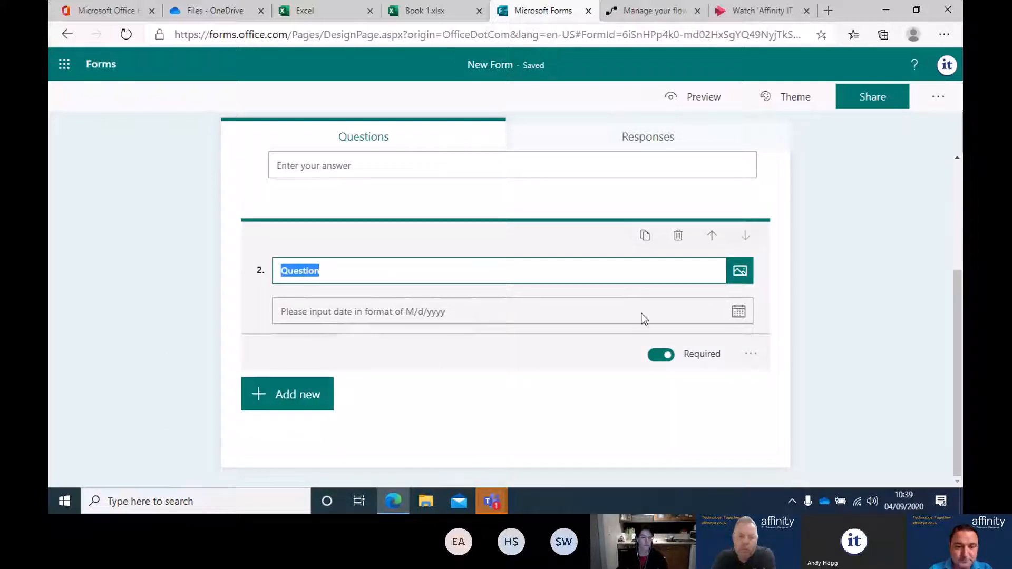
left_click(308, 395)
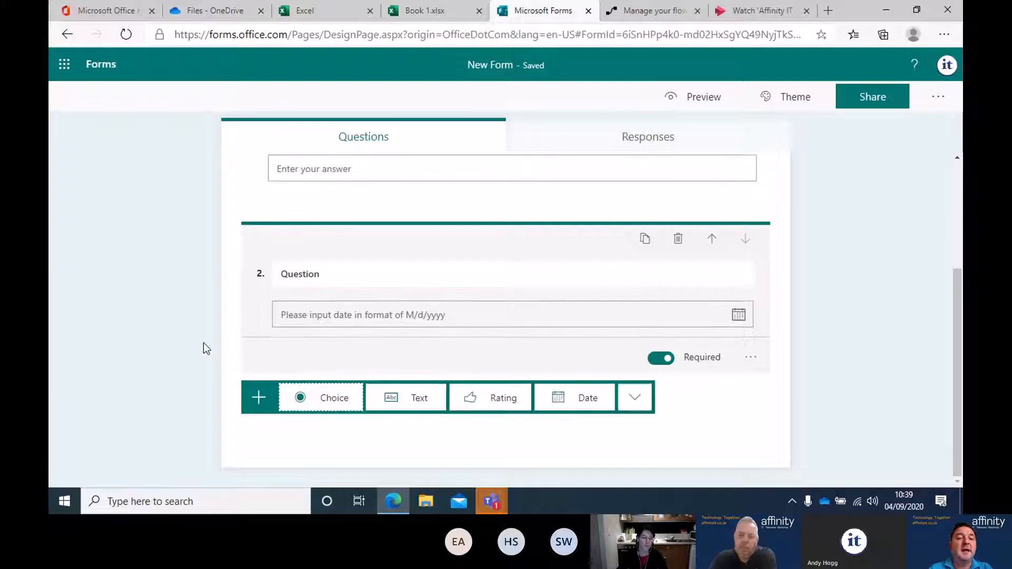
left_click(324, 399)
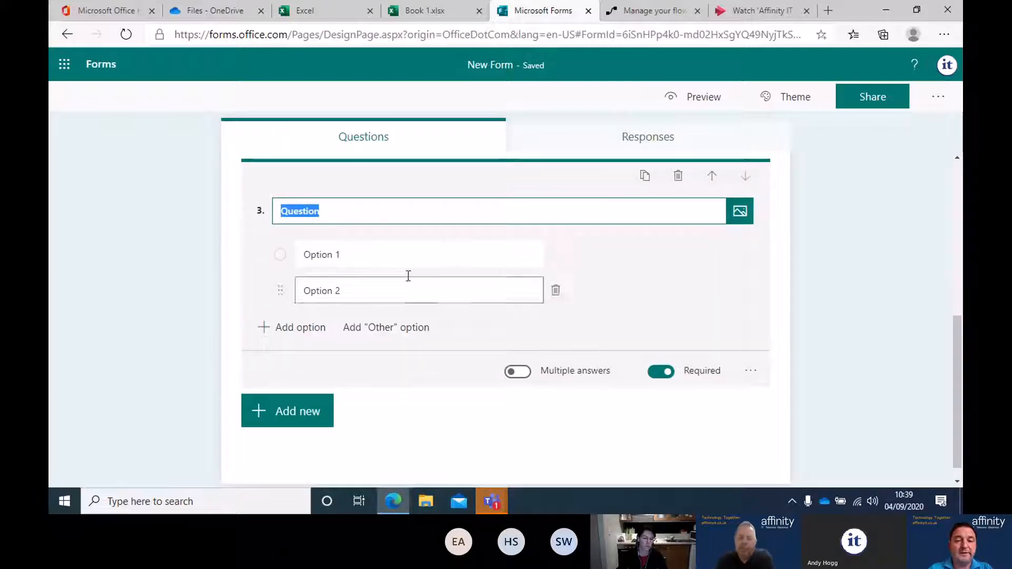
type("Wa")
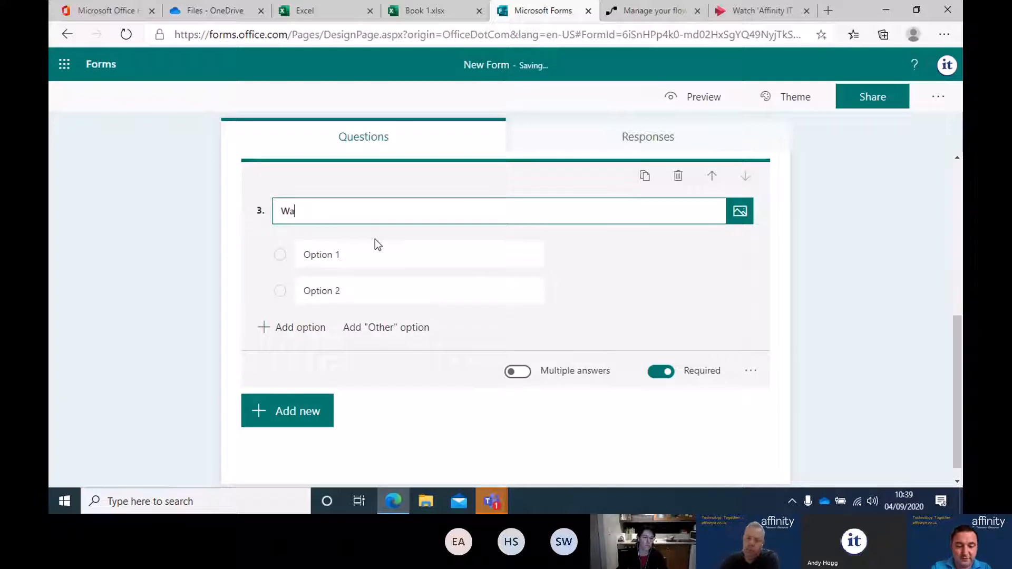
type("s your e")
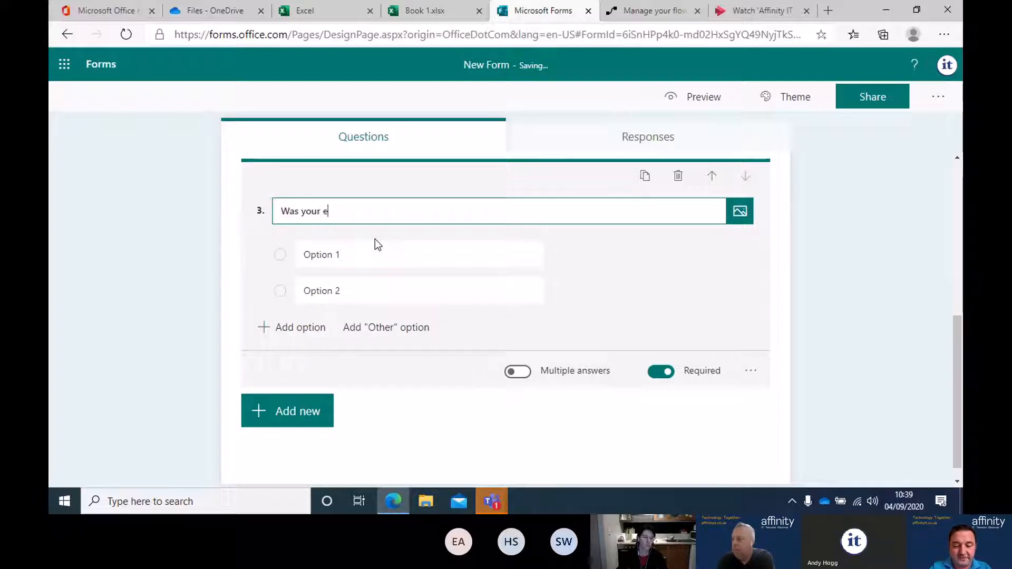
type("xperience goo")
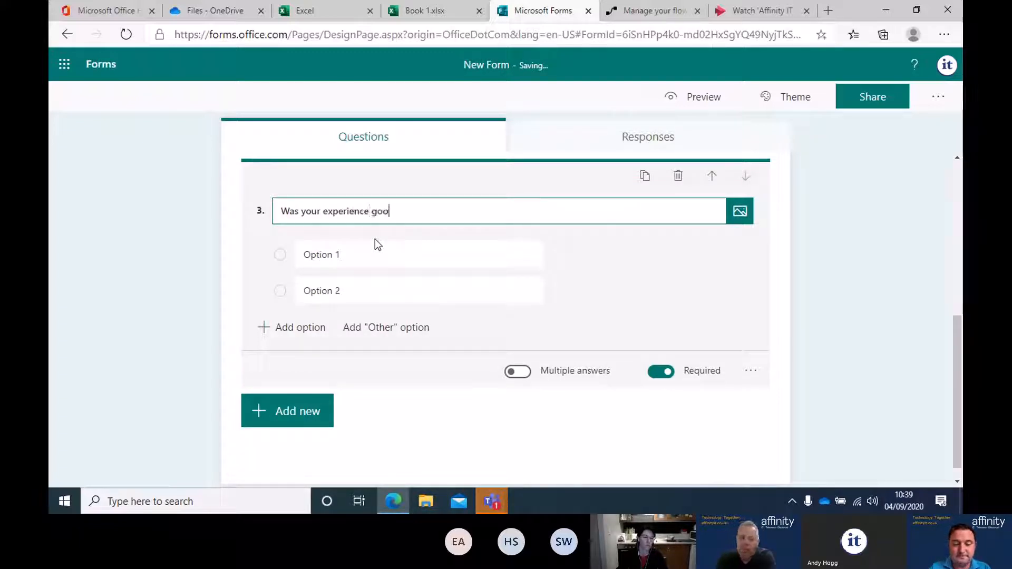
type("d")
left_click(133, 279)
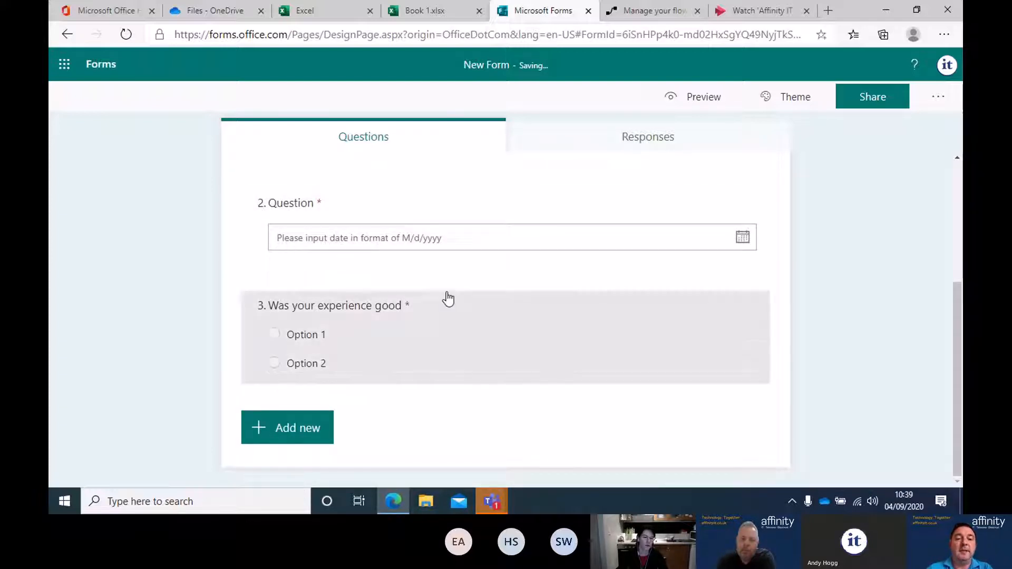
- Fill the experience question with all the suggested options: Yes, No and Maybe
left_click(431, 316)
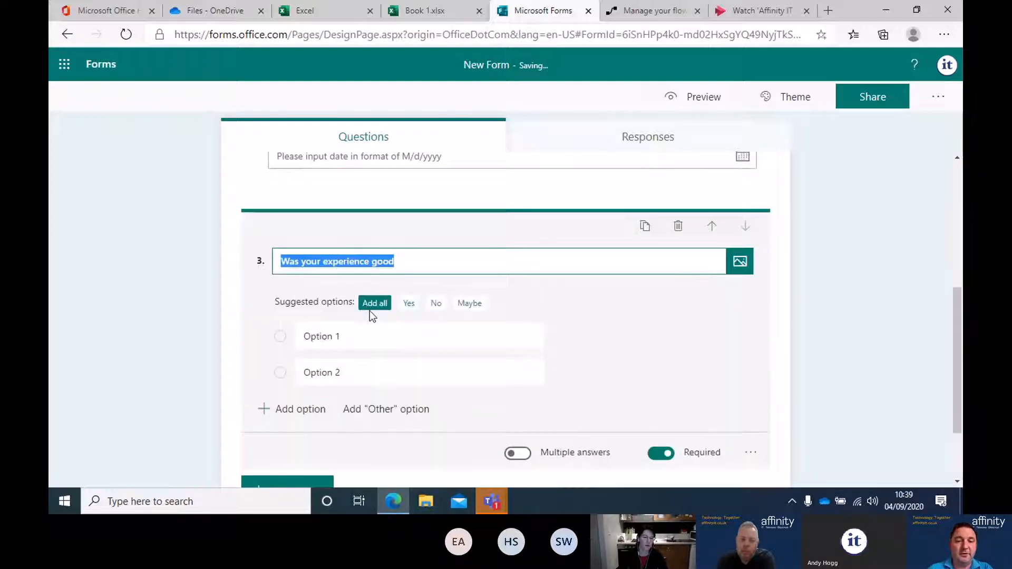
left_click(375, 305)
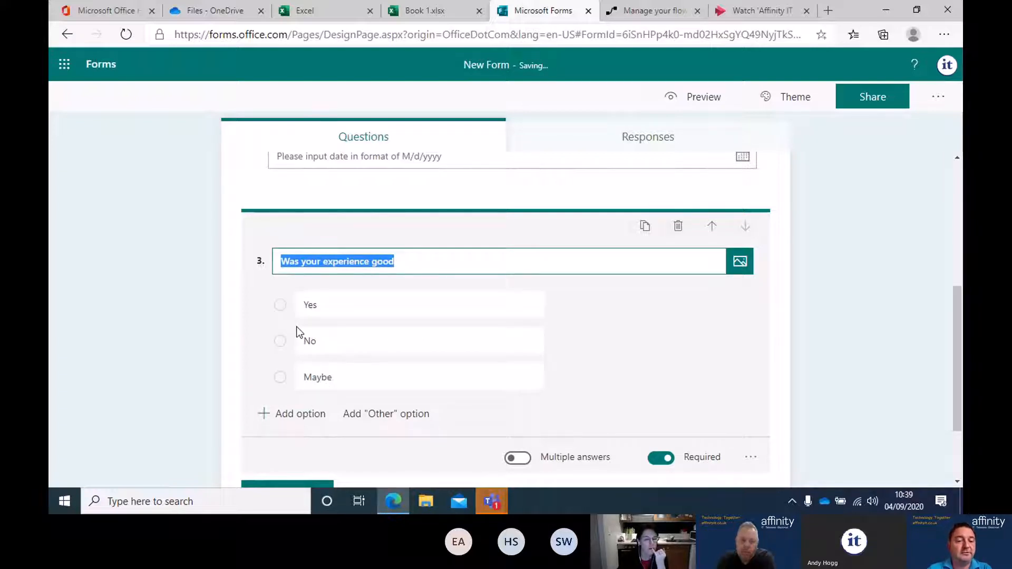
scroll(436, 298, "down", 2)
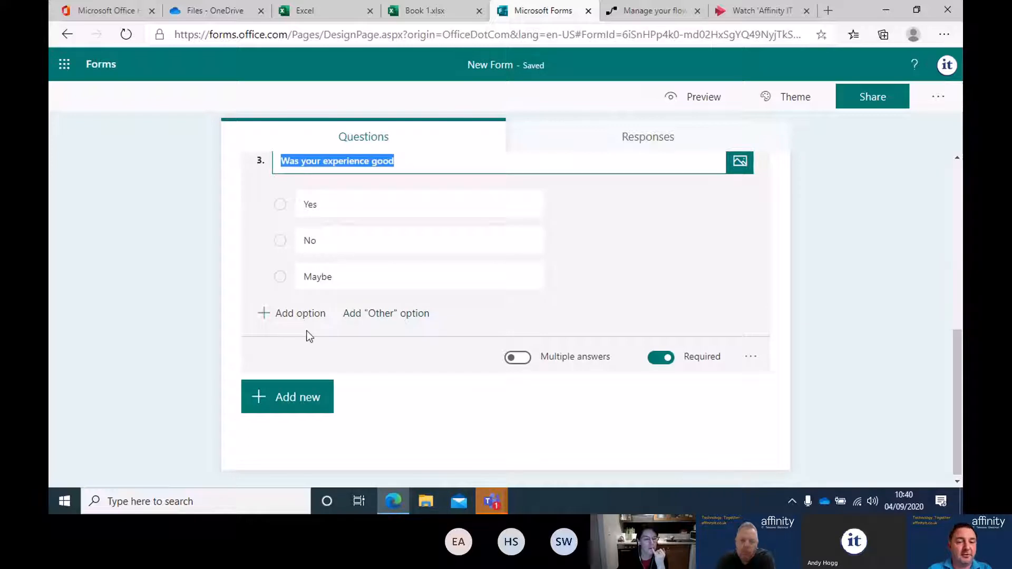
- Try allowing multiple answers on the experience question, and return it to a single answer
scroll(337, 321, "up", 1)
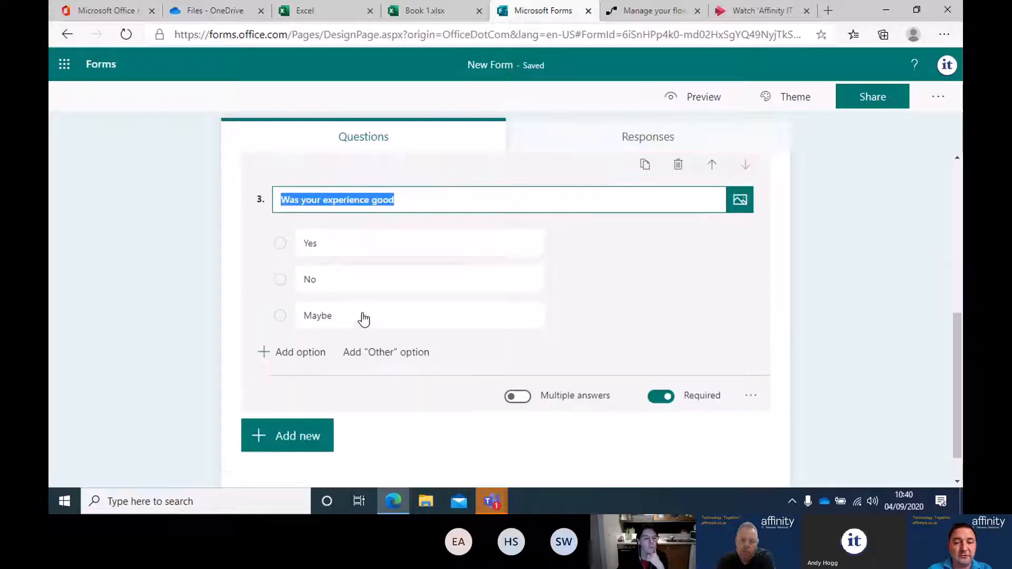
left_click(517, 411)
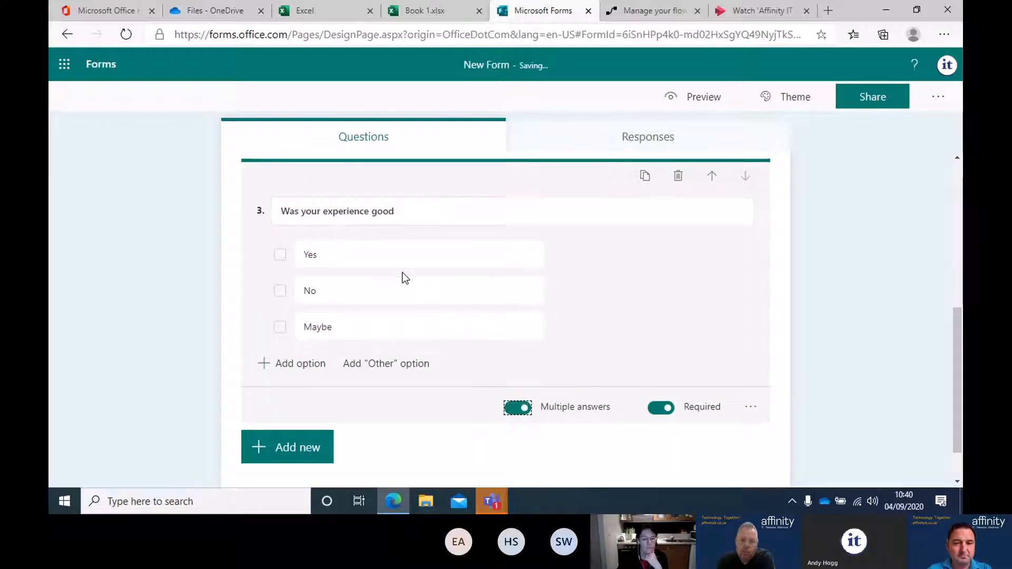
left_click(389, 266)
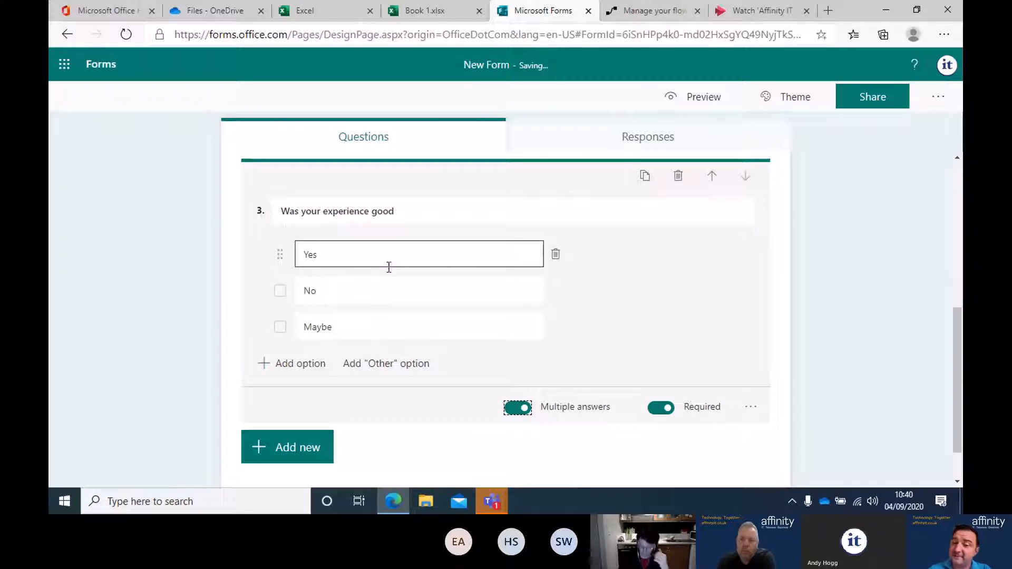
left_click(518, 409)
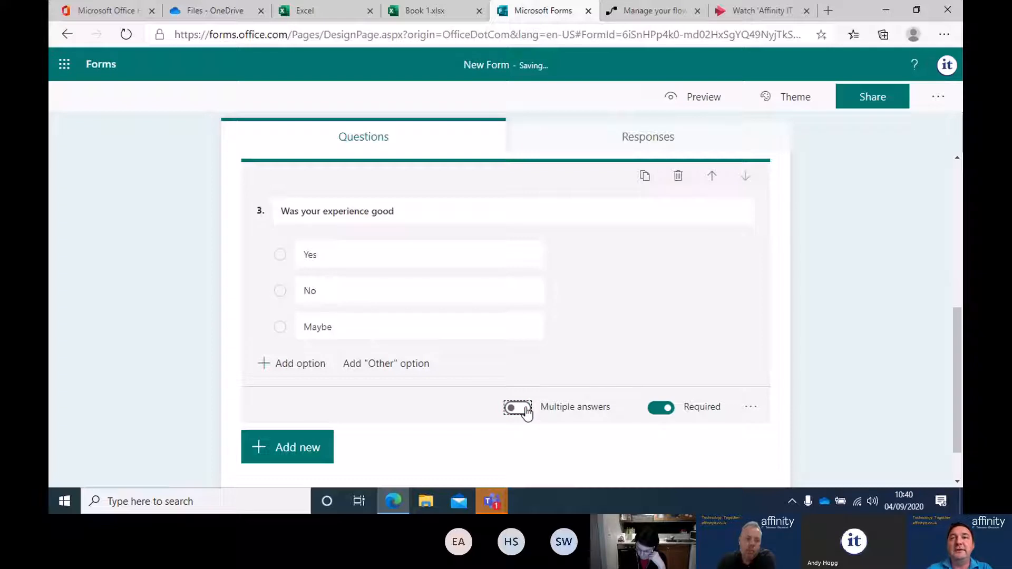
- Review the additional settings for the experience question, including shuffling, drop-down, subtitle and branching
scroll(612, 354, "down", 1)
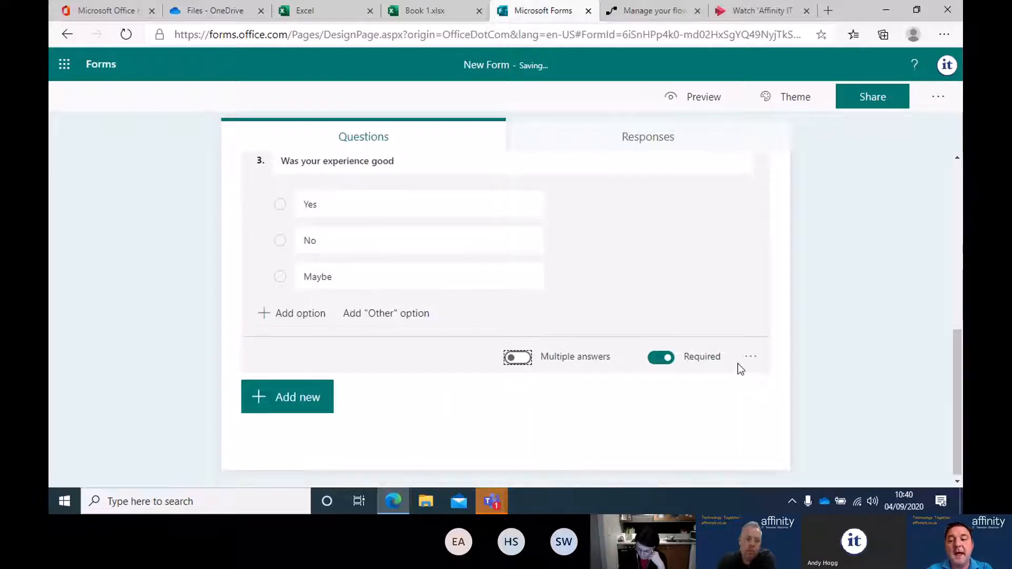
left_click(751, 357)
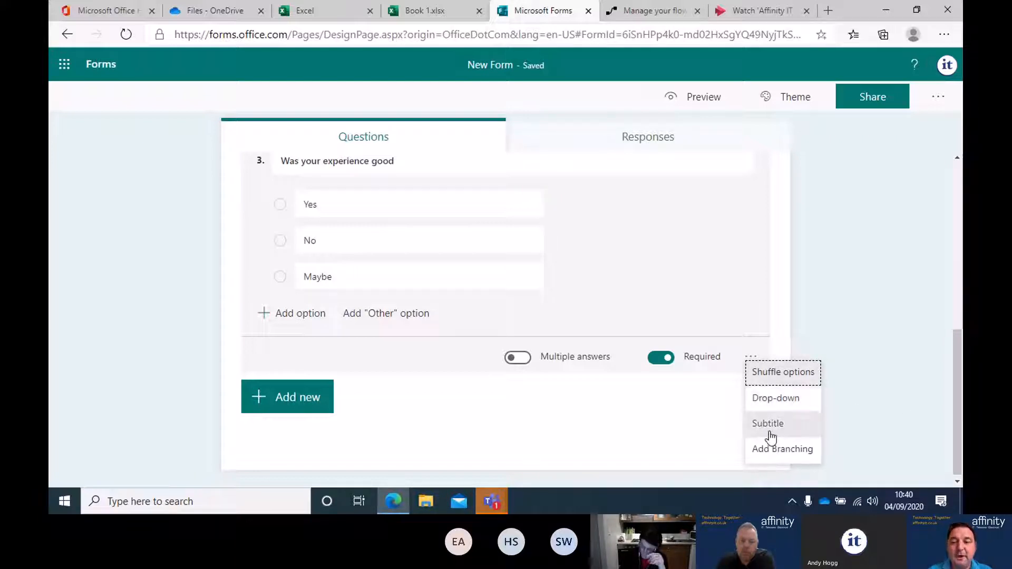
left_click(194, 353)
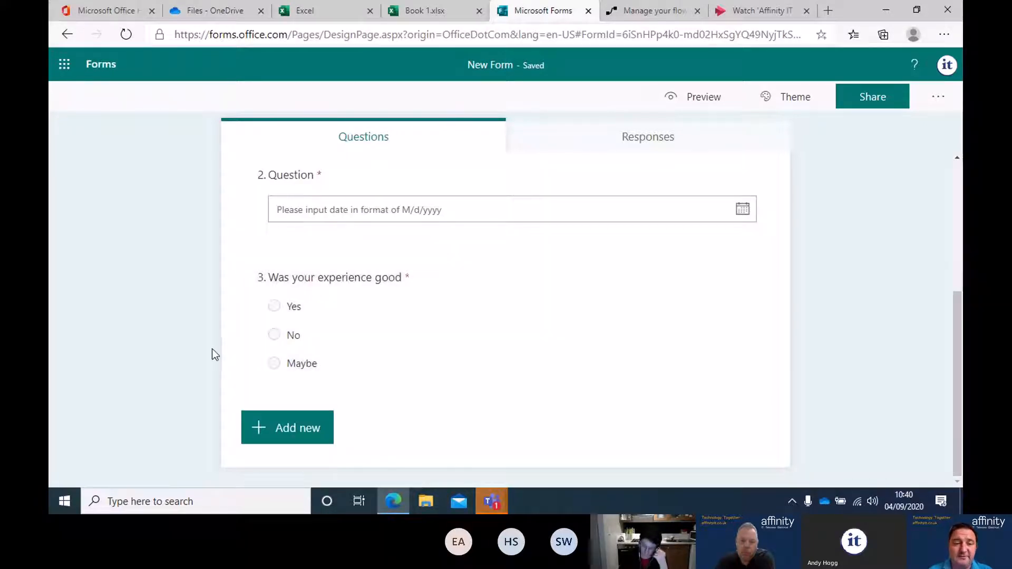
- Add a Rating question to the form and review its level and symbol choices
left_click(256, 428)
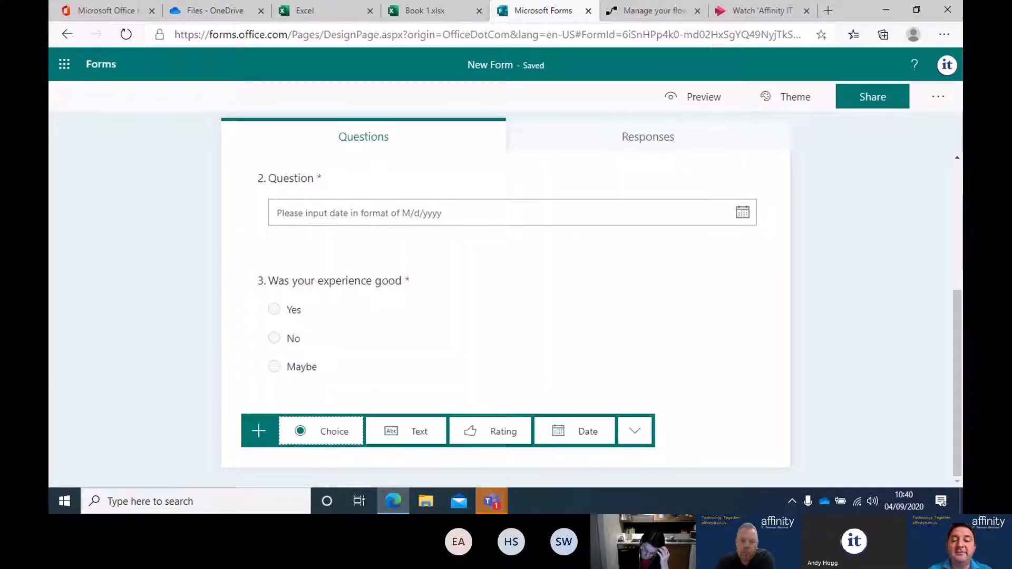
left_click(516, 441)
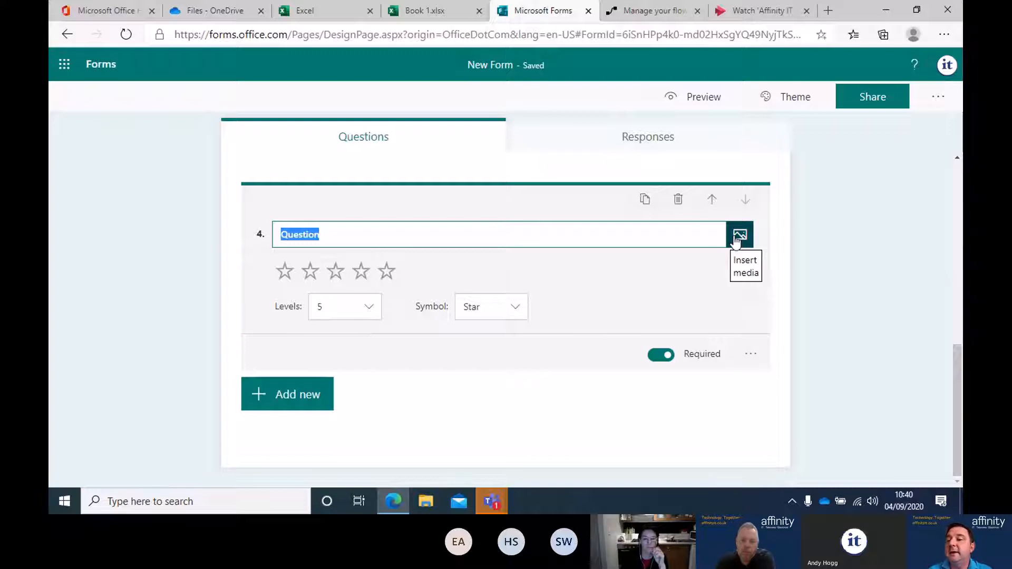
left_click(374, 307)
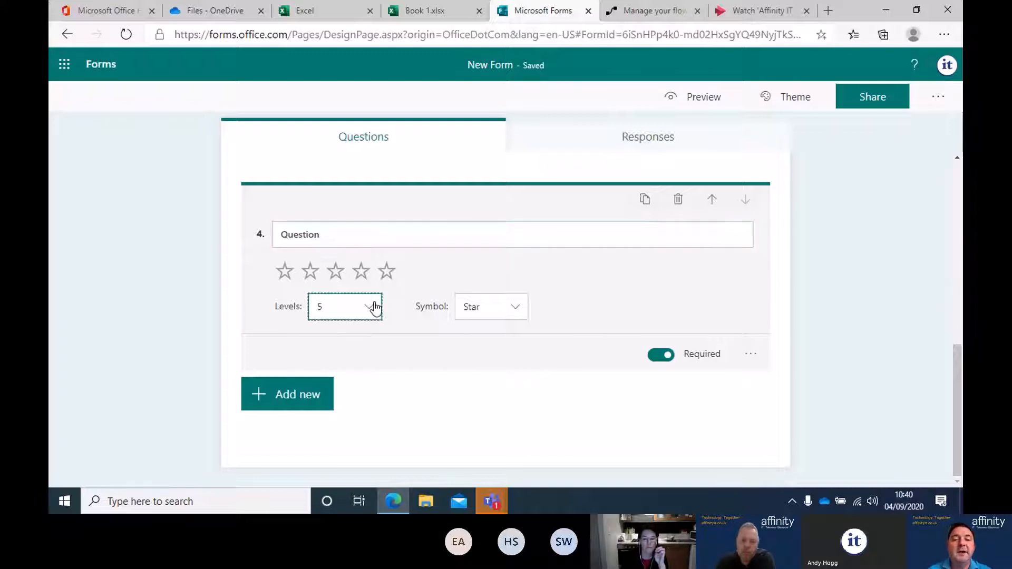
left_click(375, 308)
left_click(471, 308)
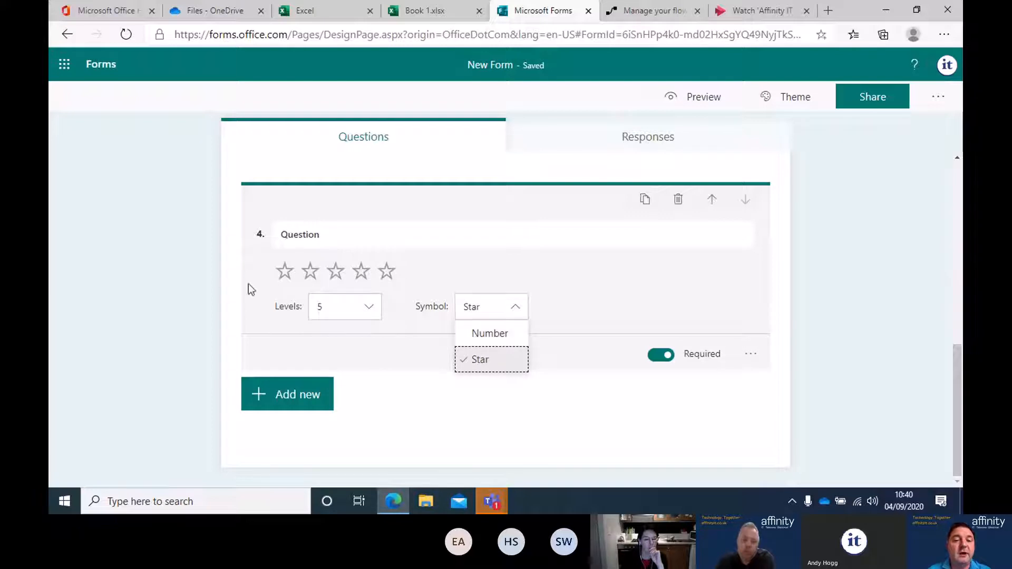
left_click(140, 293)
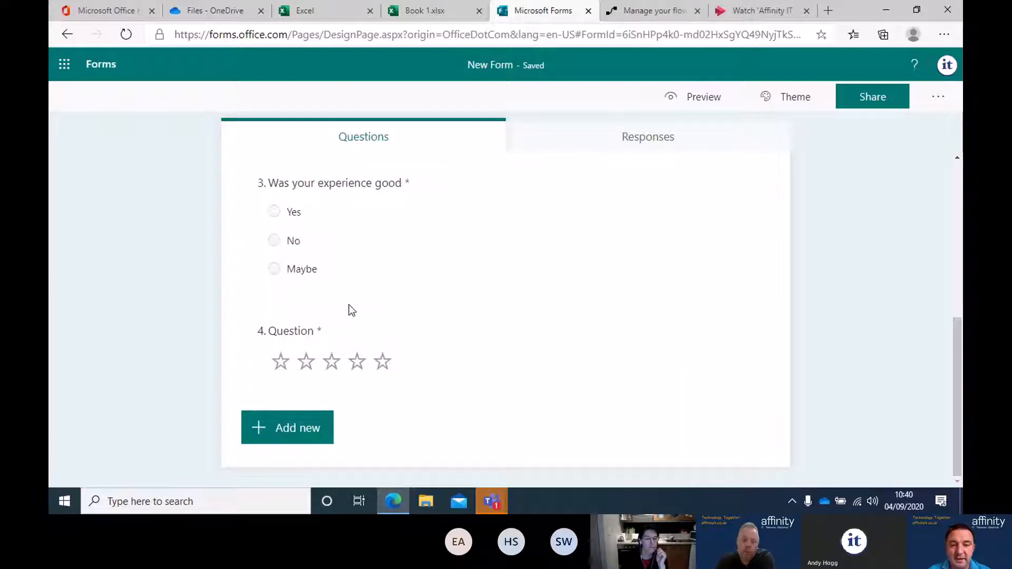
- Add a Ranking question below the Rating question and open its additional settings
left_click(285, 418)
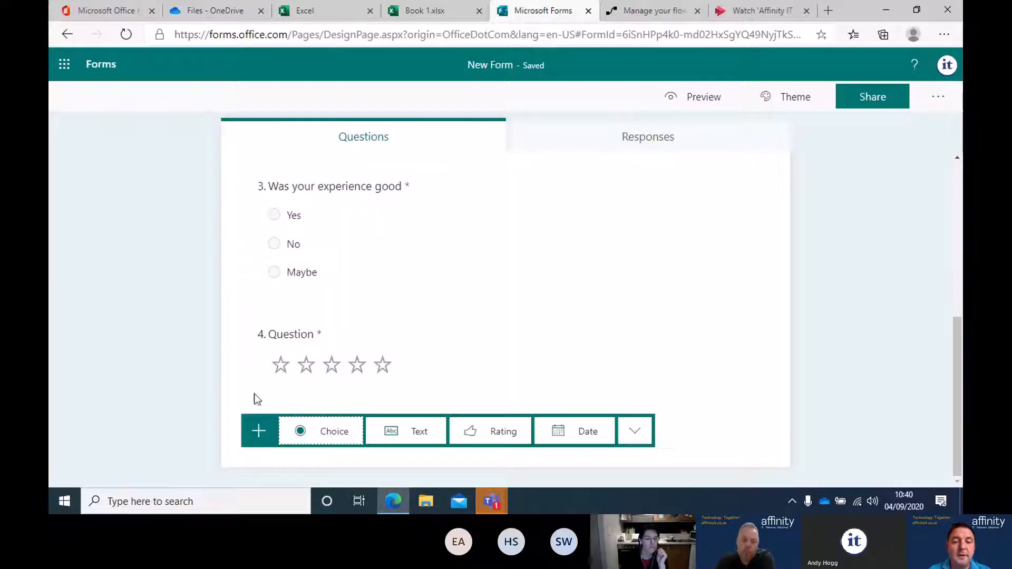
left_click(634, 432)
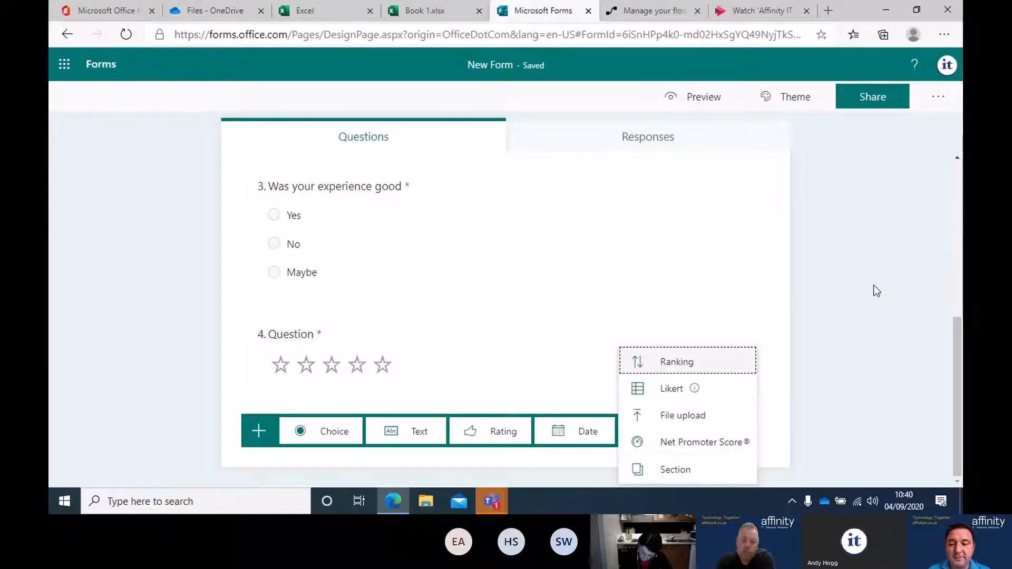
left_click(672, 362)
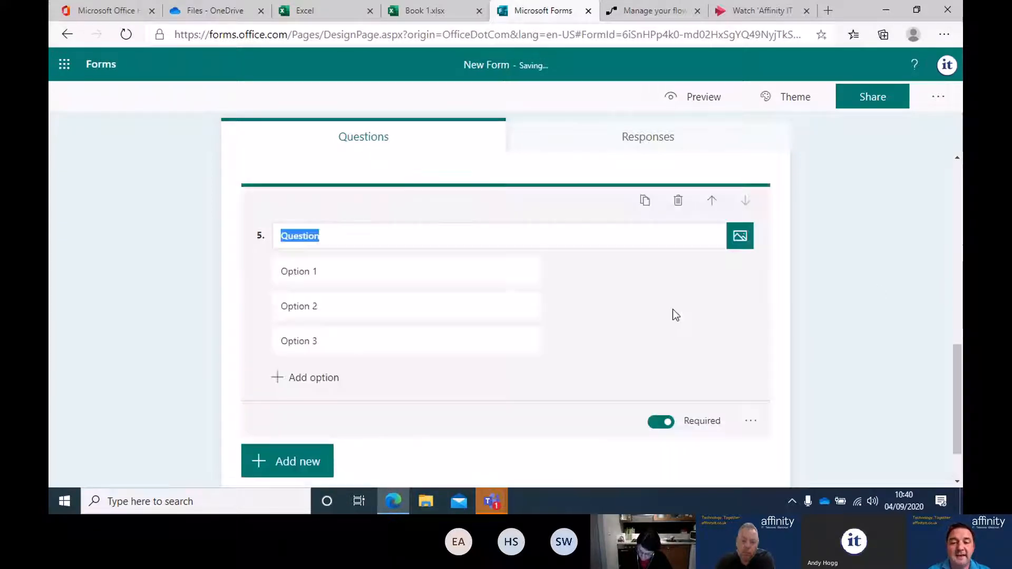
scroll(472, 323, "down", 1)
scroll(442, 328, "up", 3)
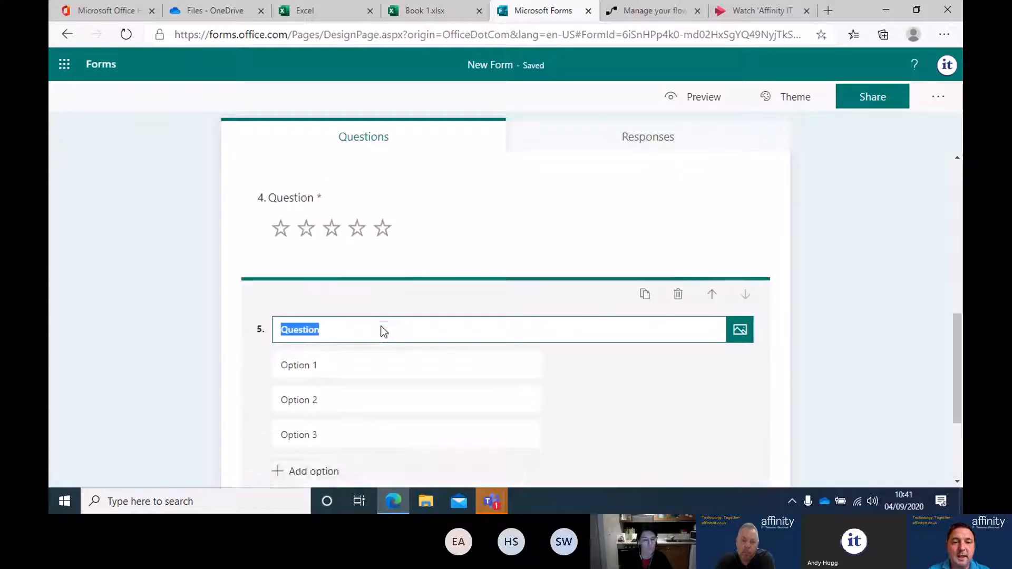
scroll(369, 324, "down", 2)
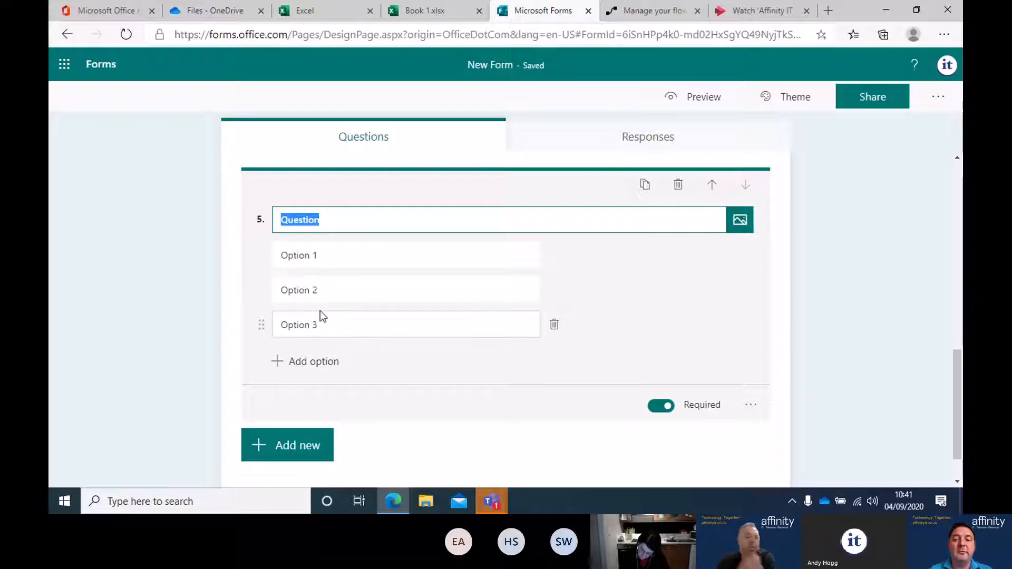
left_click(753, 403)
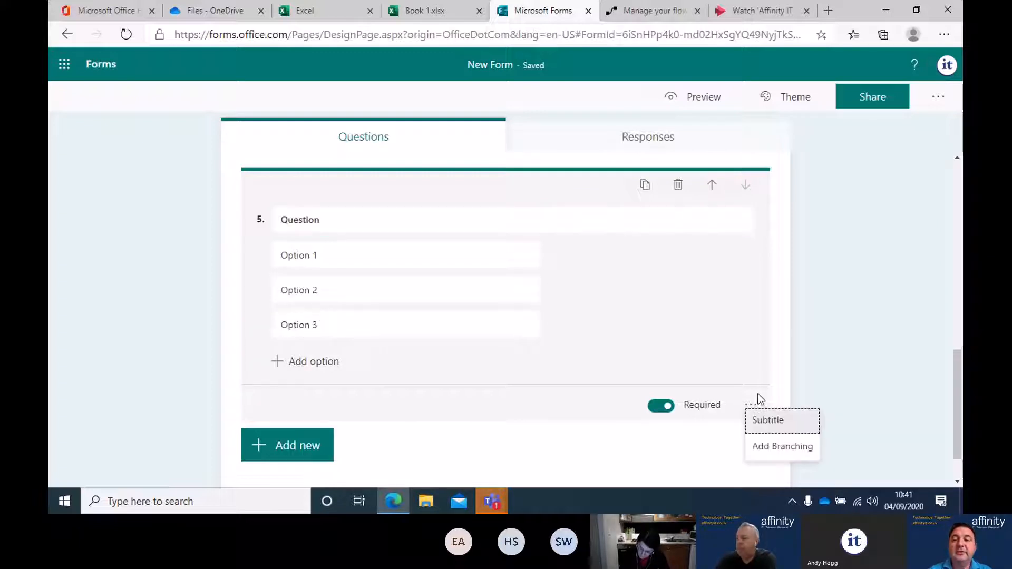
- Add a Likert question below the Ranking question and extend it to four statements
left_click(318, 447)
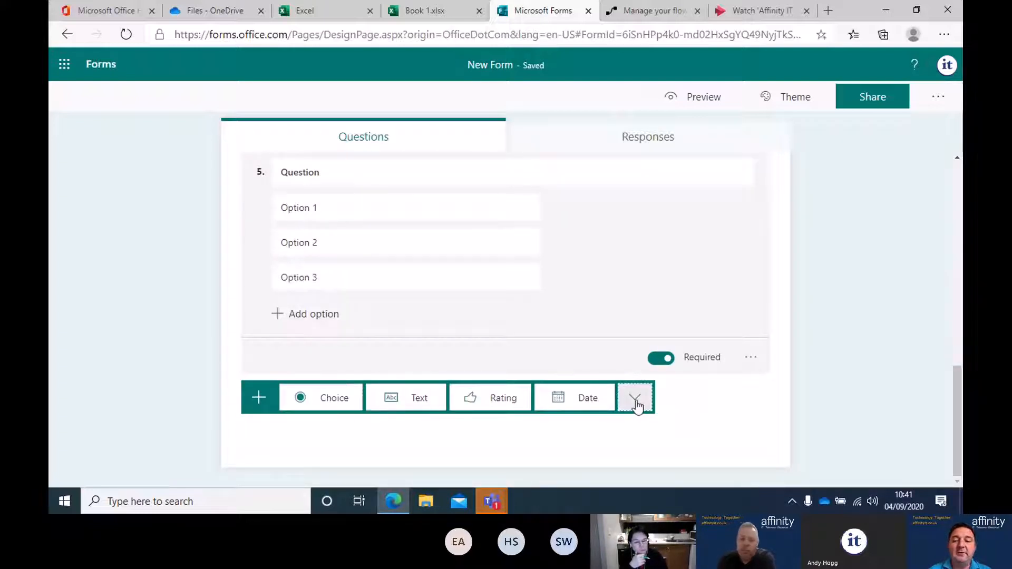
left_click(636, 400)
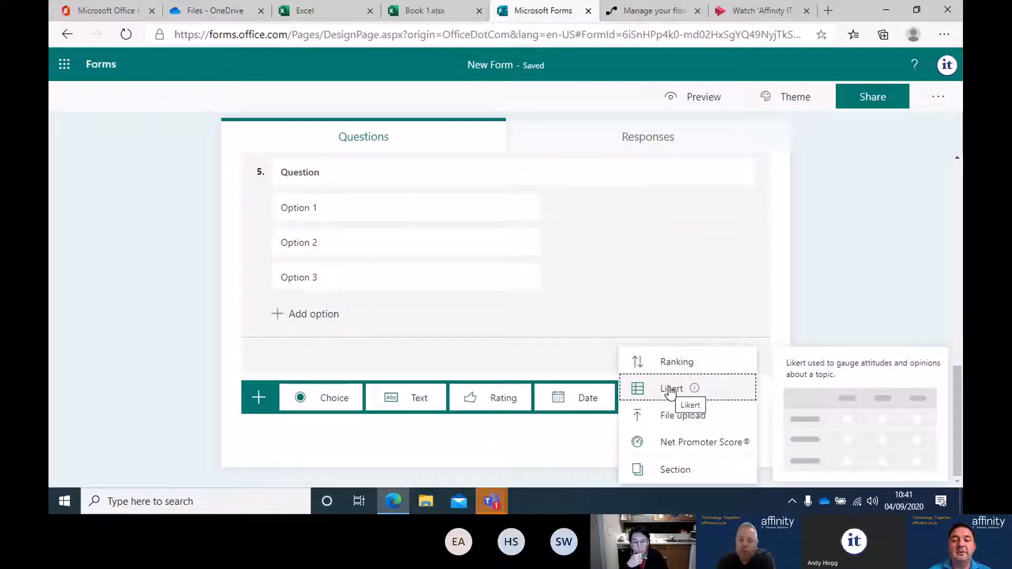
left_click(746, 389)
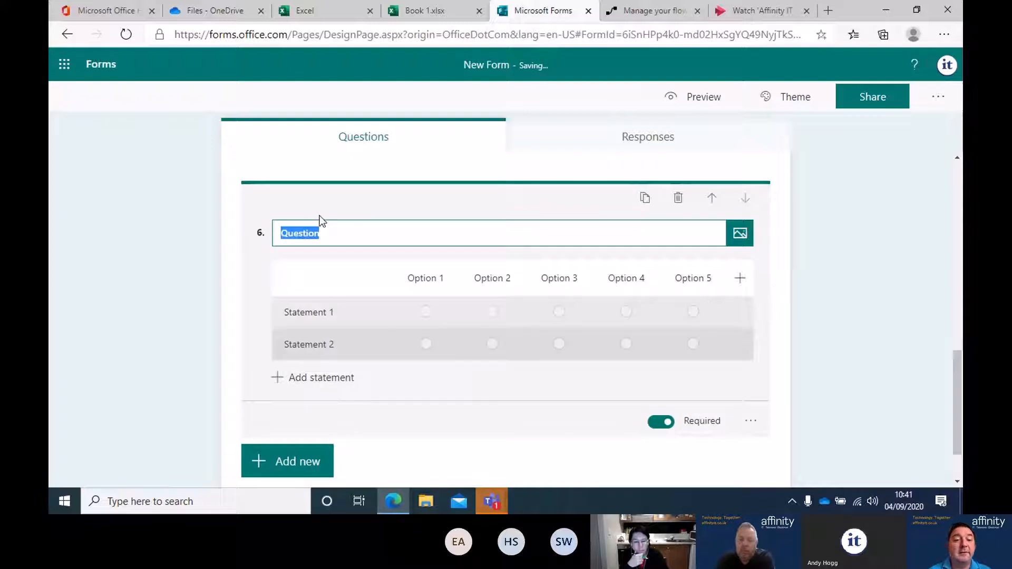
left_click(286, 377)
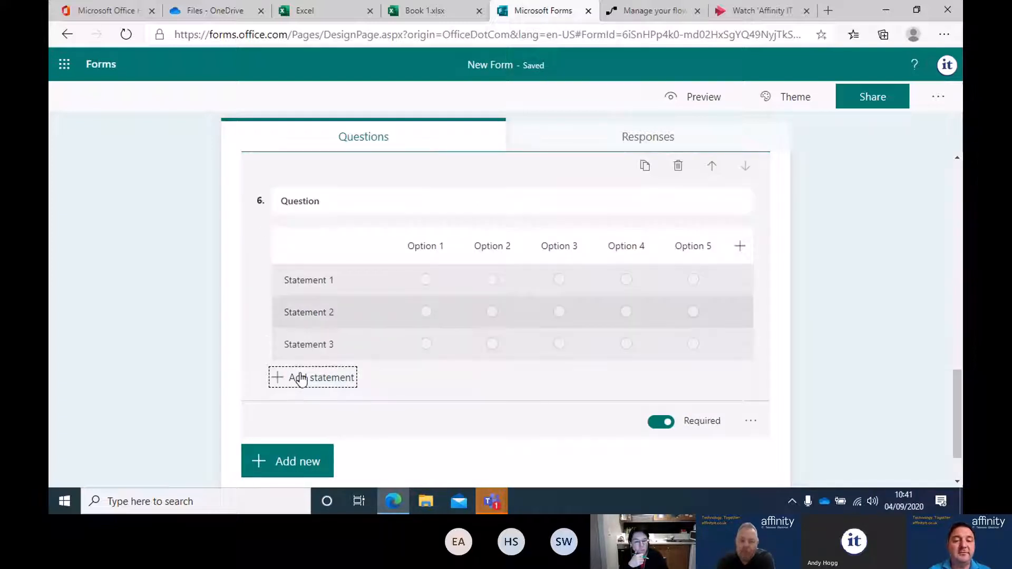
left_click(301, 378)
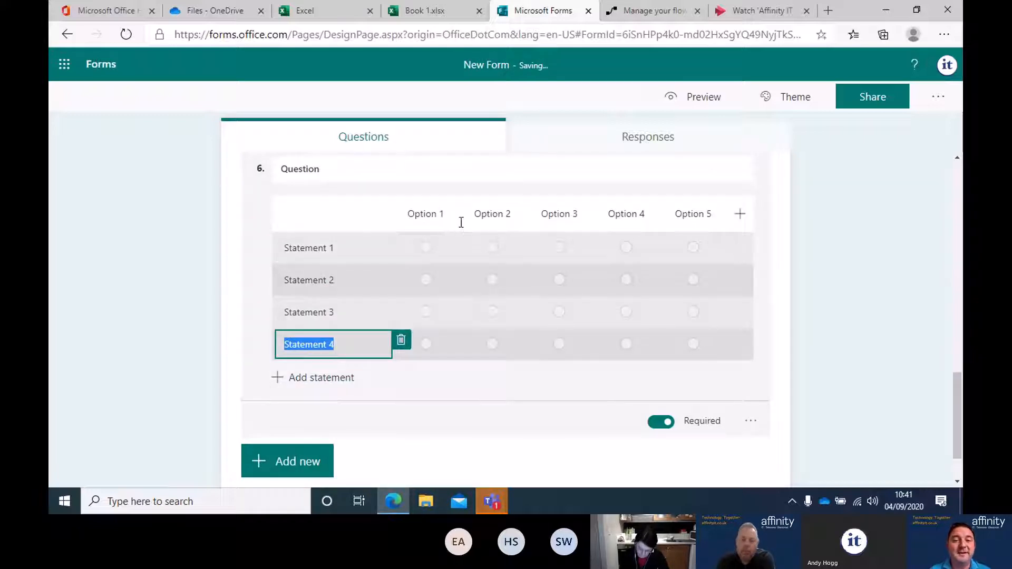
- Label the first four Likert options Excellent, Very poor, Fair and Poor, using the suggested answers after the first one
left_click(441, 214)
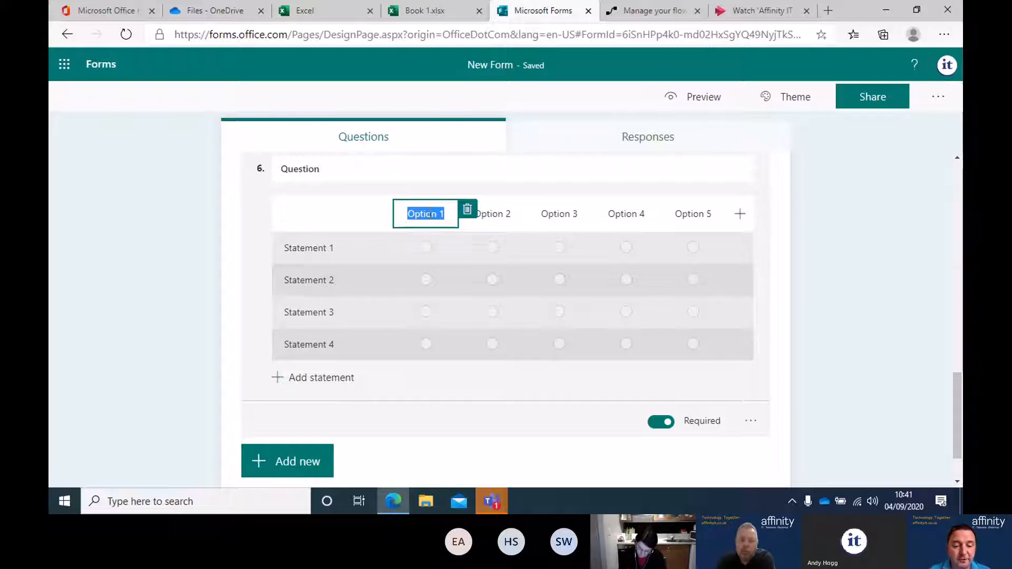
type("Excellent")
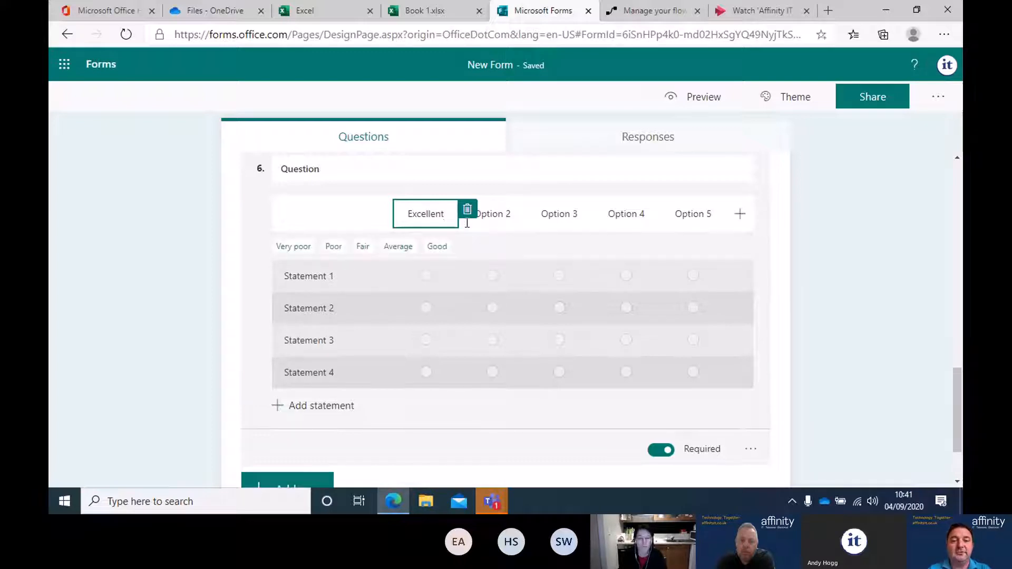
left_click(293, 248)
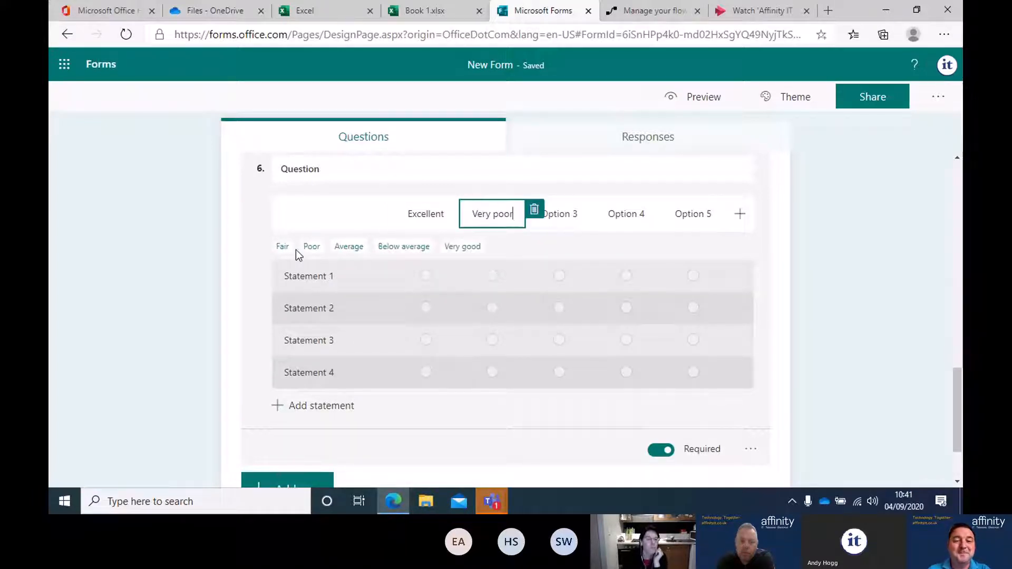
left_click(284, 248)
left_click(284, 248)
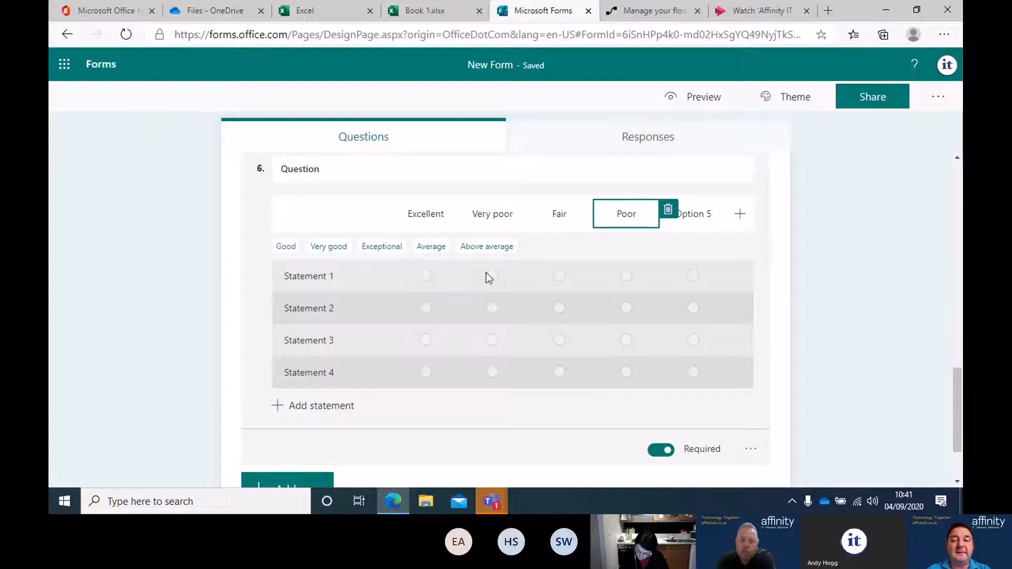
scroll(734, 300, "down", 3)
left_click(751, 354)
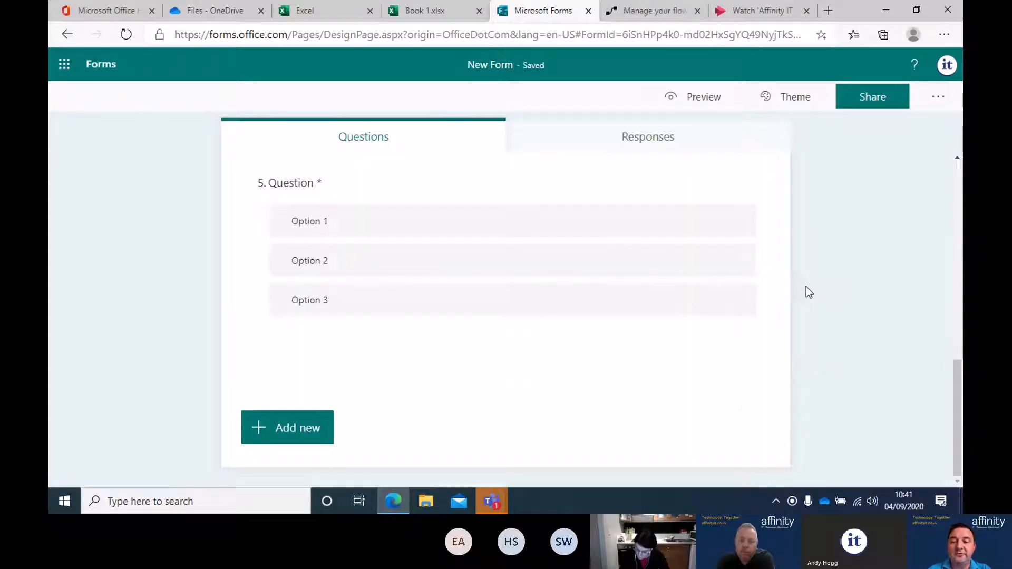
- Add a Net Promoter Score question below the Likert question
scroll(285, 343, "down", 3)
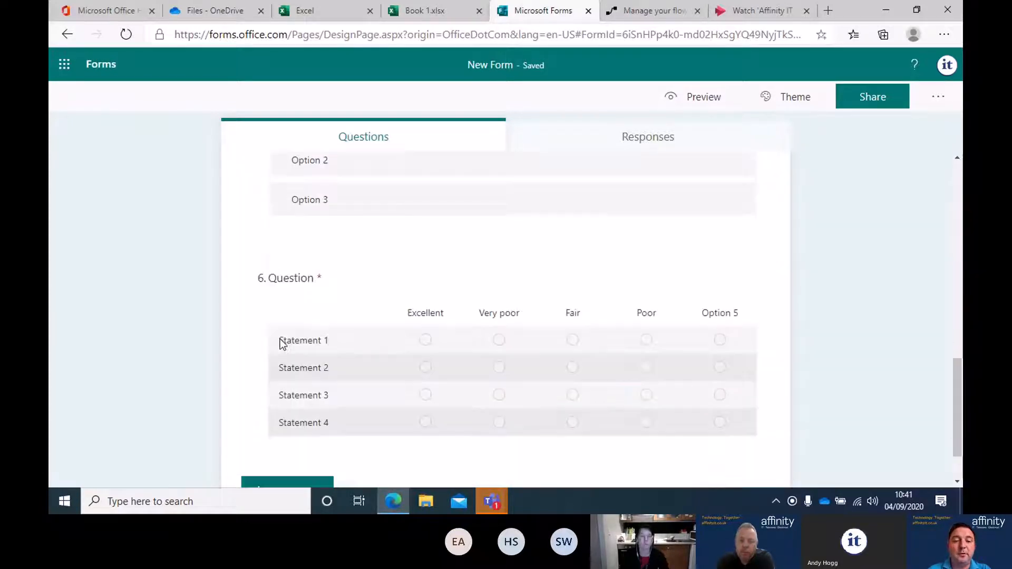
left_click(270, 428)
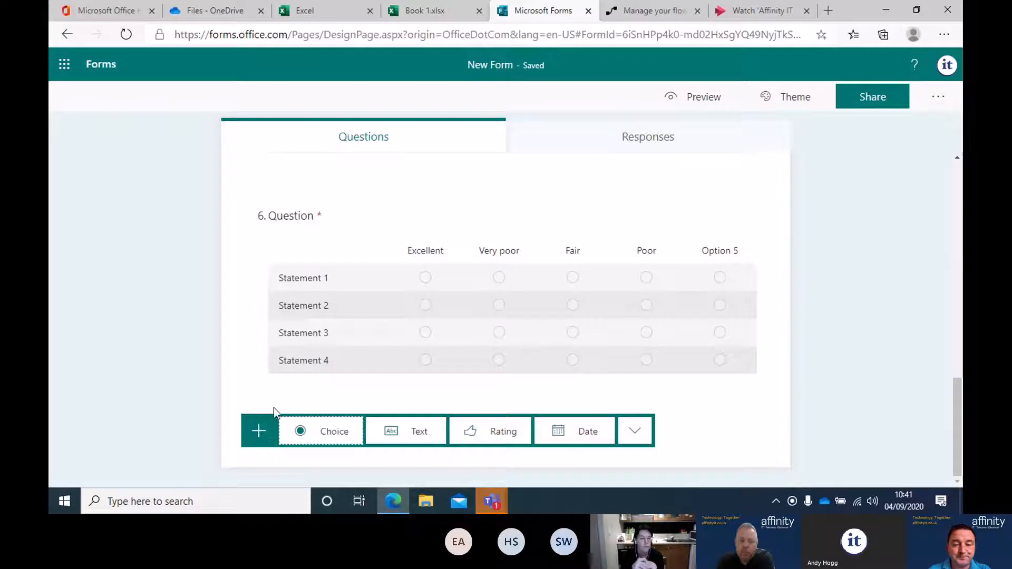
left_click(634, 431)
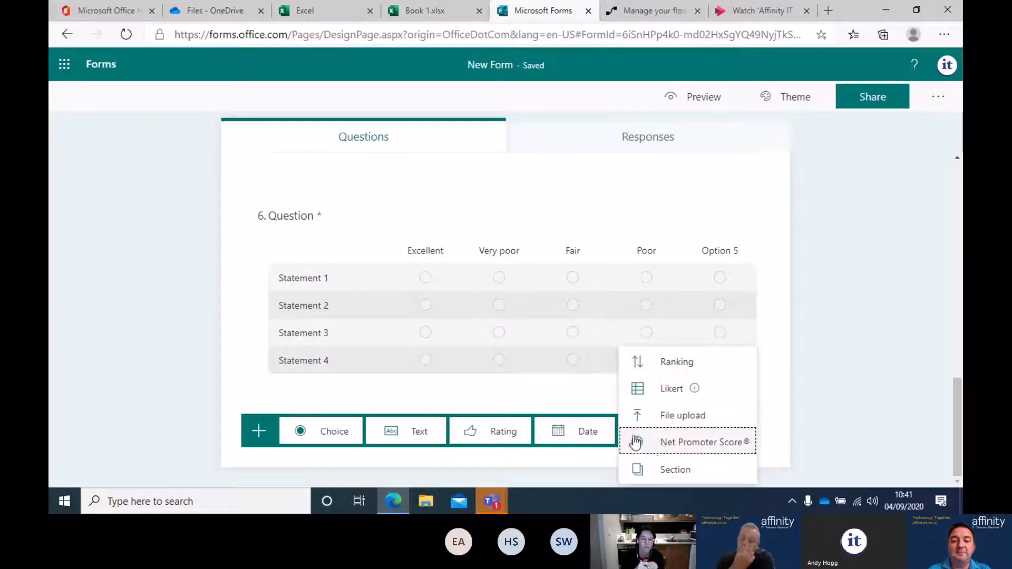
left_click(663, 445)
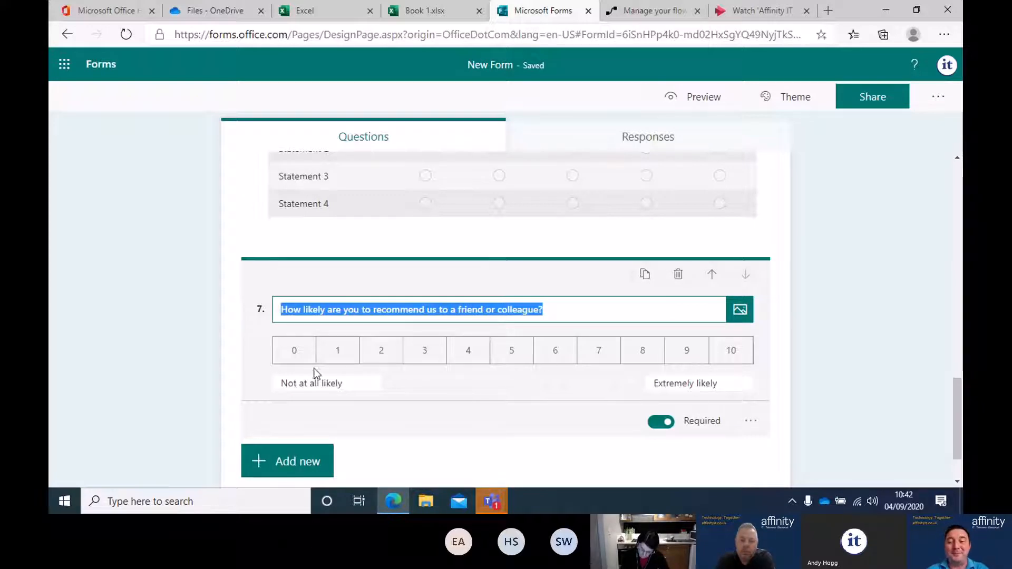
- Add a File upload question after the Net Promoter Score question and accept the creation of its OneDrive folder
scroll(275, 434, "down", 1)
left_click(291, 398)
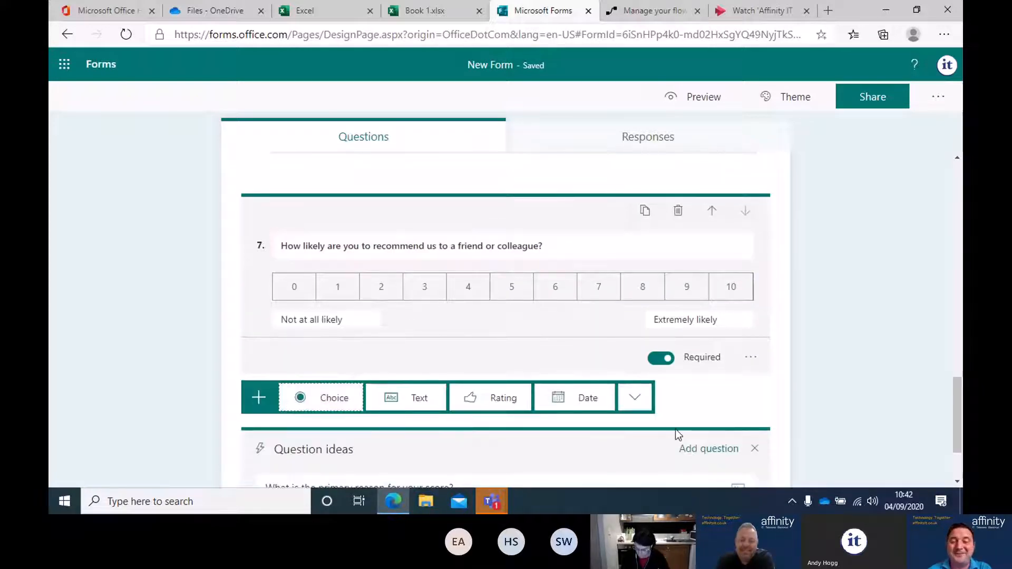
left_click(639, 399)
scroll(648, 393, "down", 2)
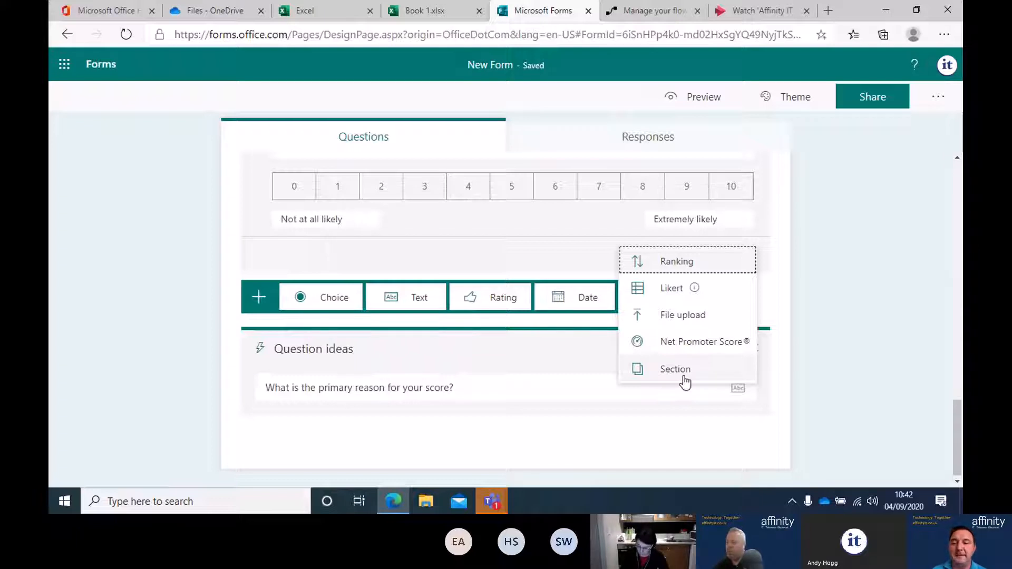
left_click(714, 328)
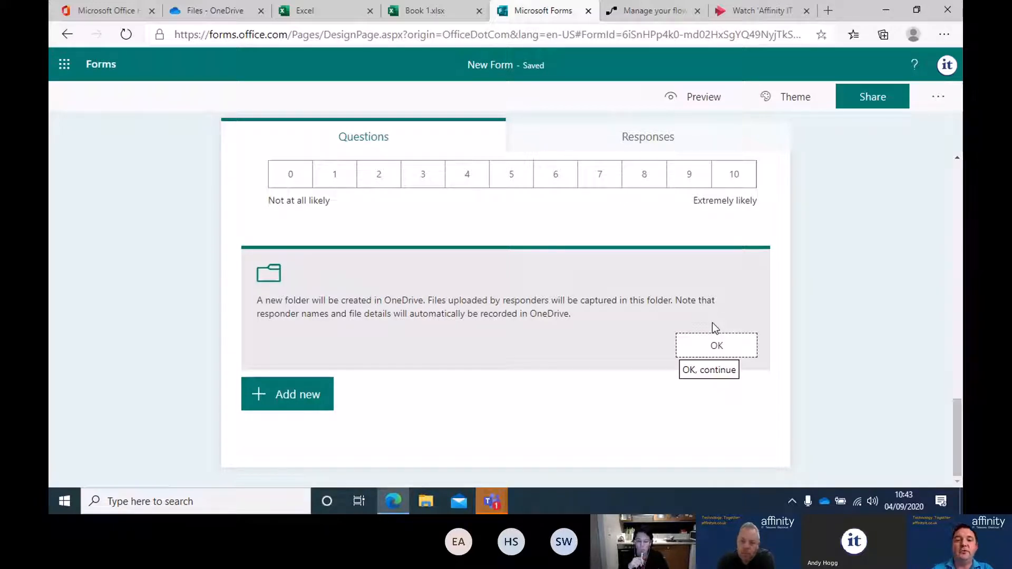
left_click(432, 313)
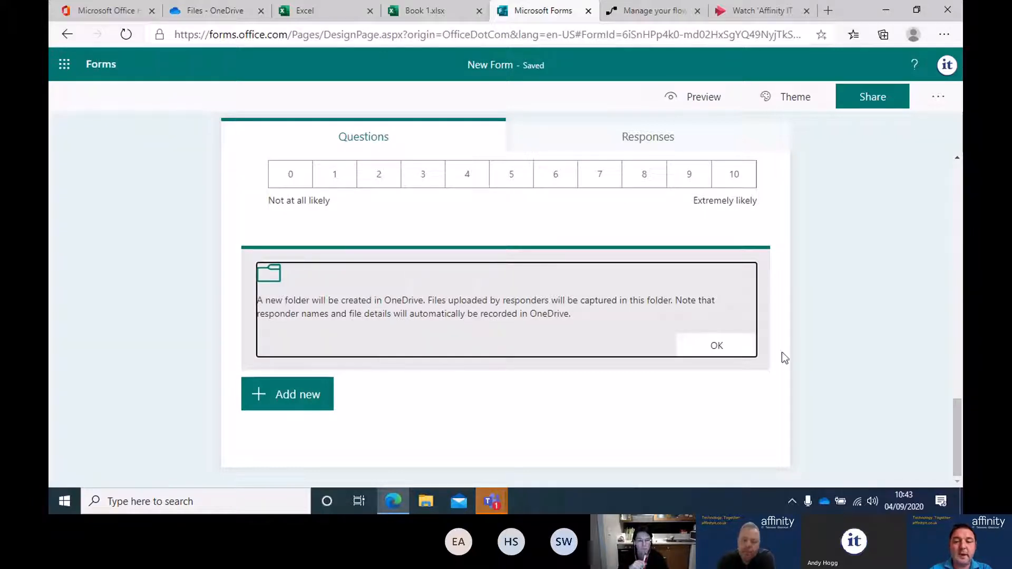
left_click(717, 345)
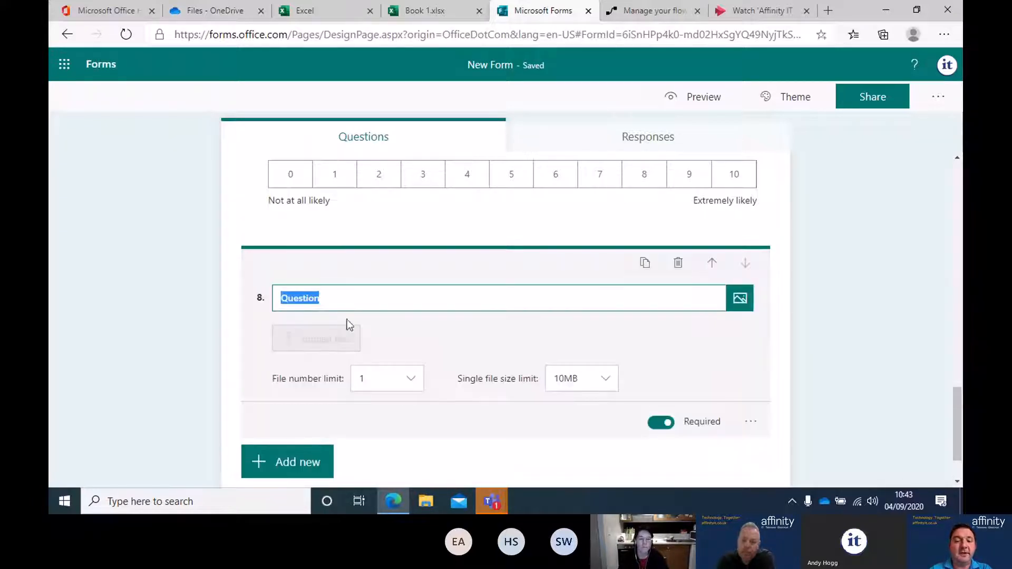
- Review the file number limit and single file size limit choices of the File upload question
scroll(344, 337, "down", 1)
left_click(385, 338)
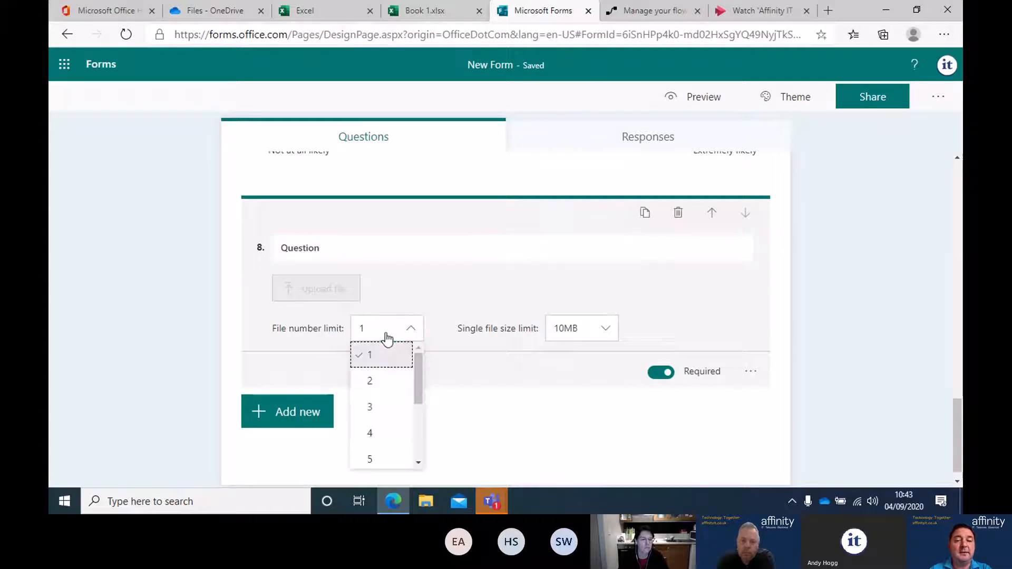
left_click(575, 329)
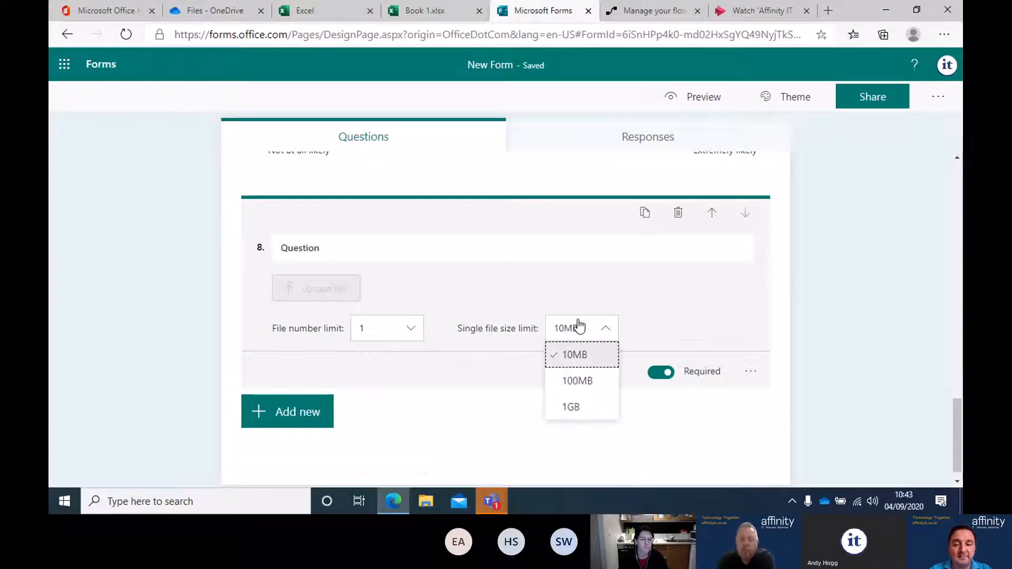
left_click(121, 300)
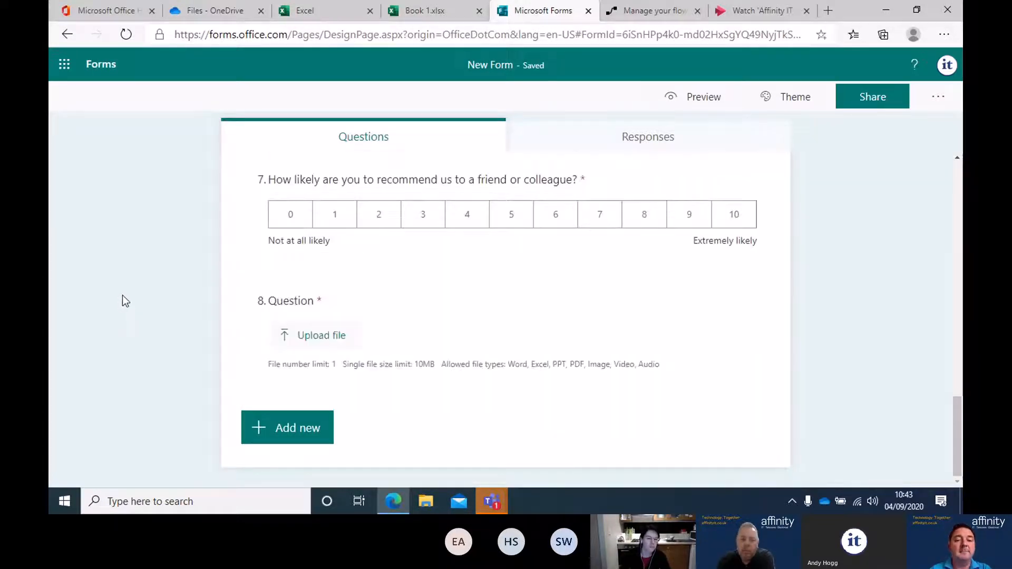
- Preview the form in the computer and mobile layouts, and return to the form editor
scroll(130, 304, "up", 15)
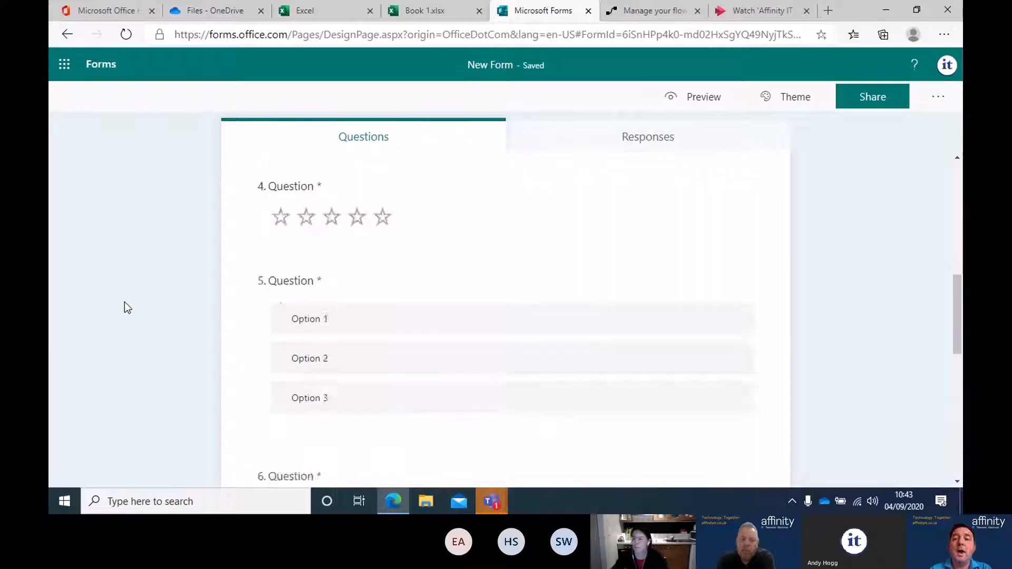
left_click(689, 108)
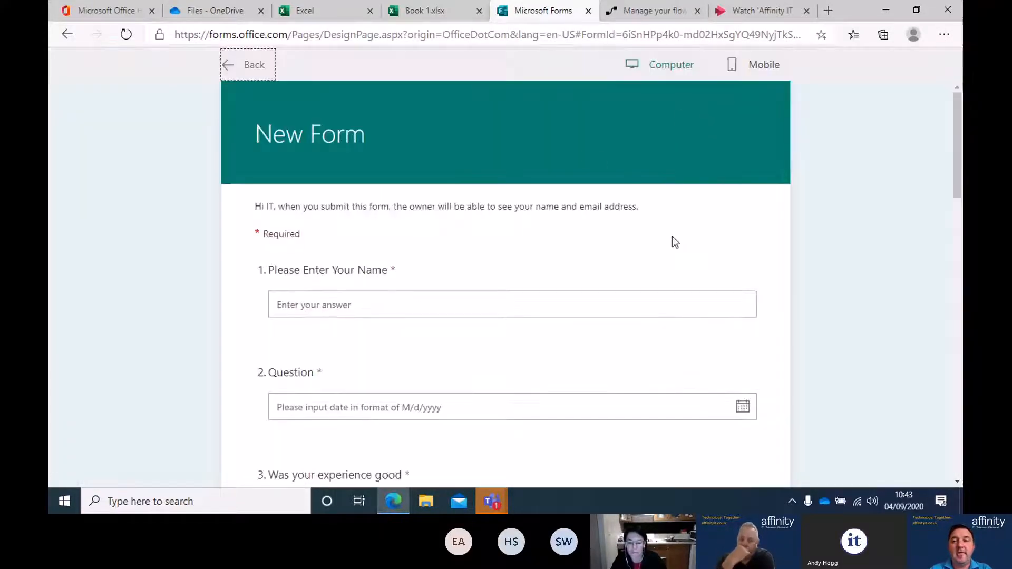
left_click(701, 72)
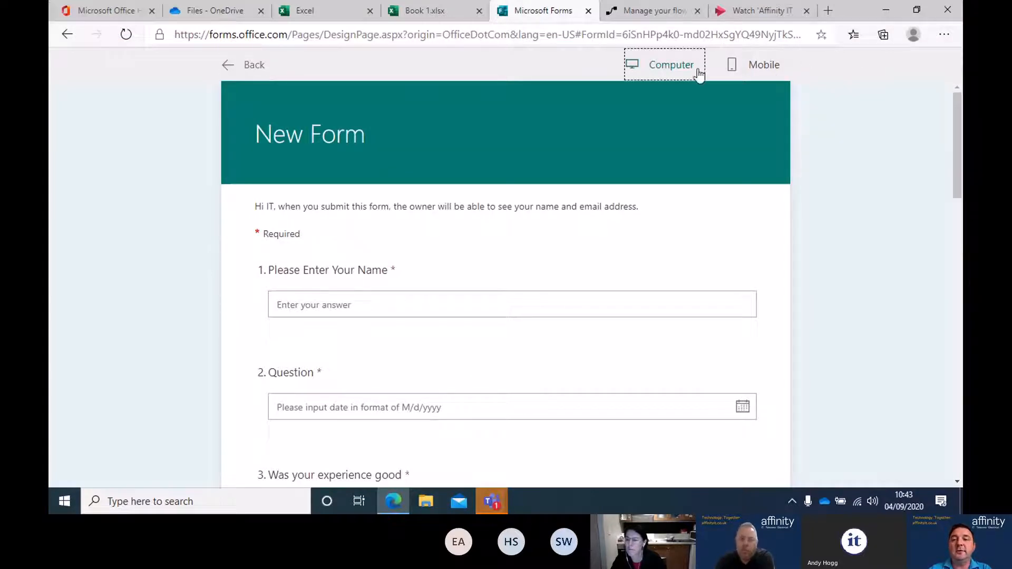
left_click(749, 72)
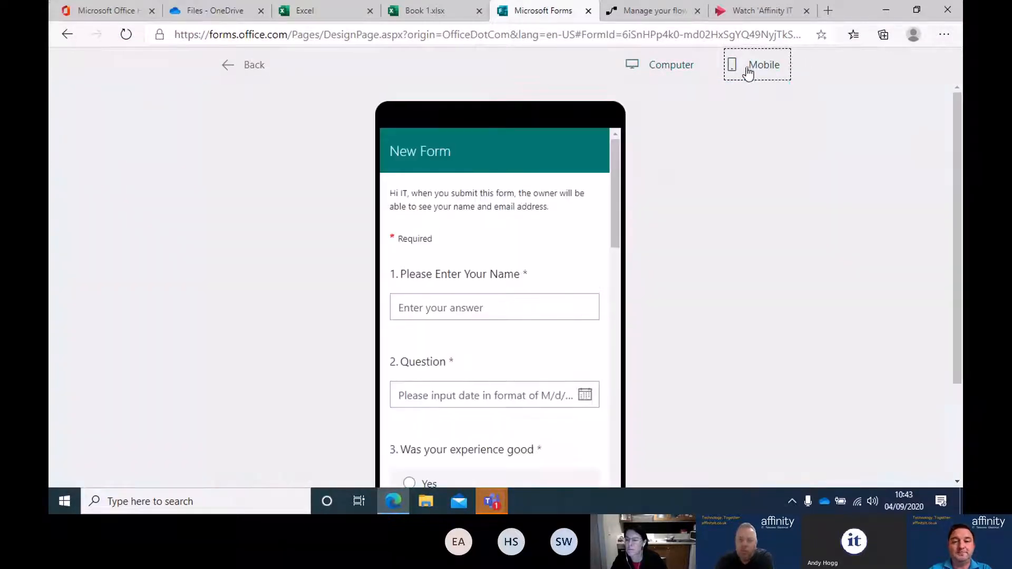
left_click(701, 74)
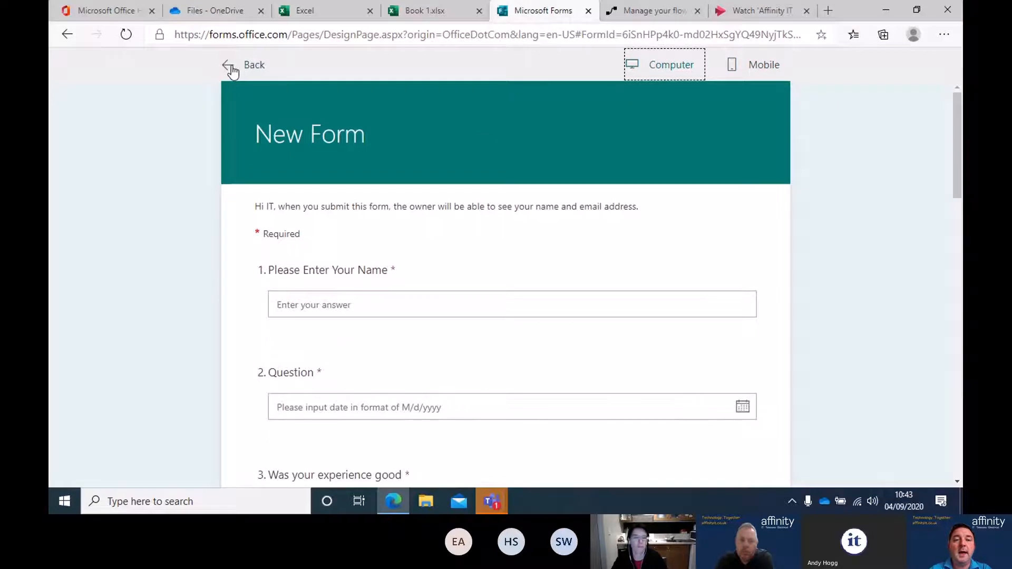
left_click(232, 68)
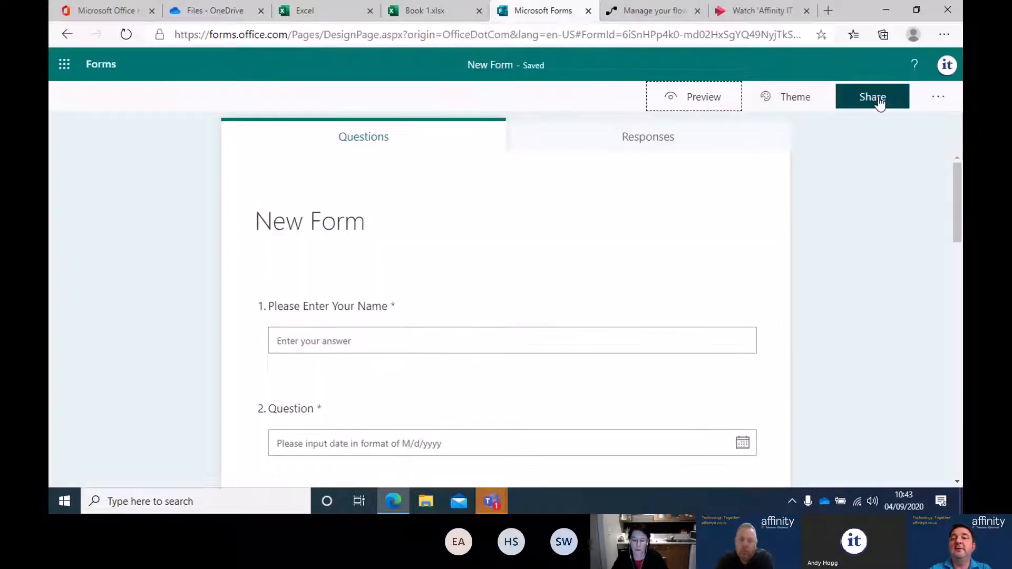
- Check the form's sharing options for who can respond, and close them
left_click(879, 101)
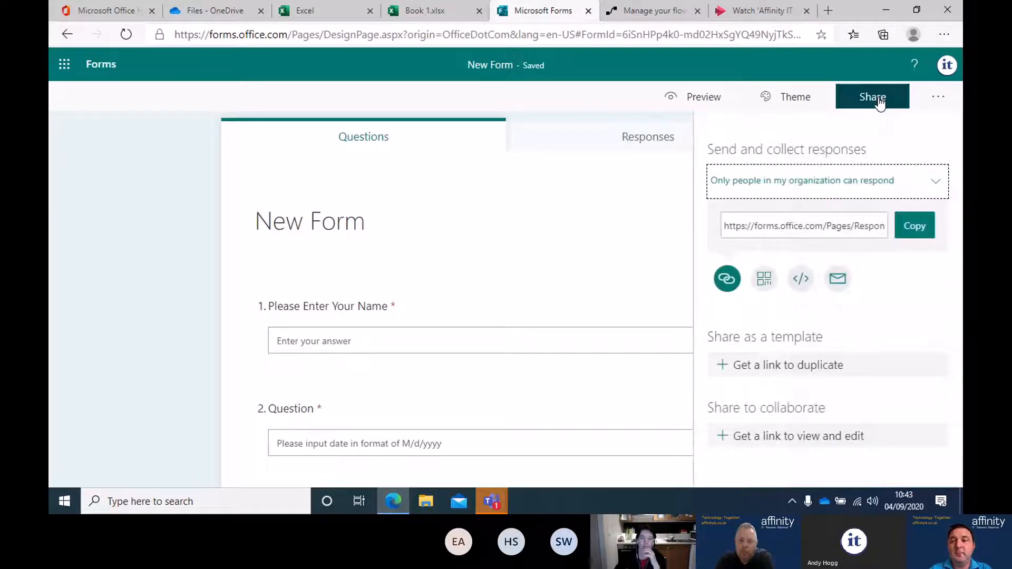
left_click(876, 182)
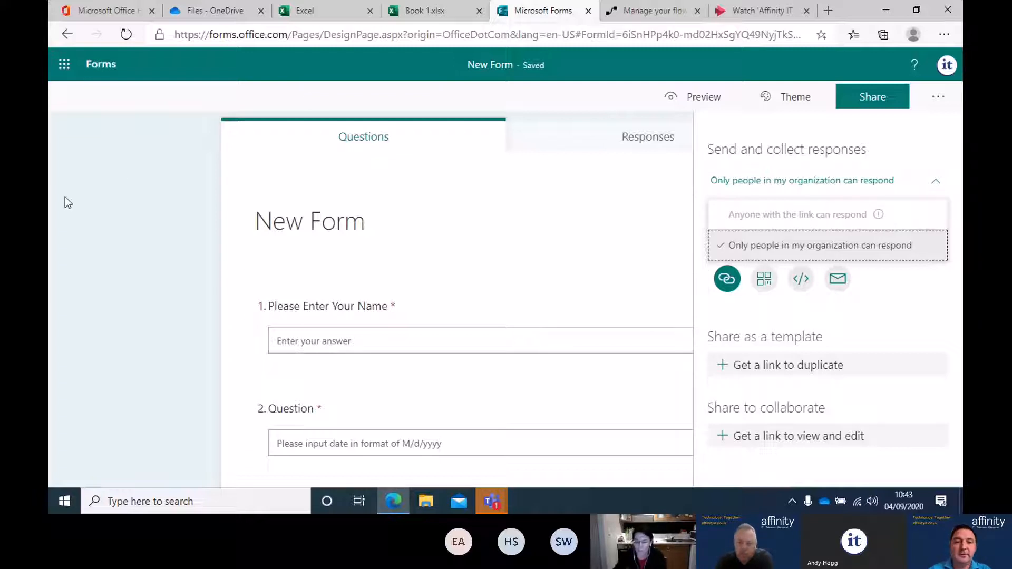
left_click(79, 217)
left_click(79, 217)
- Delete the File upload question at the end of the form
scroll(149, 267, "down", 5)
scroll(358, 282, "down", 12)
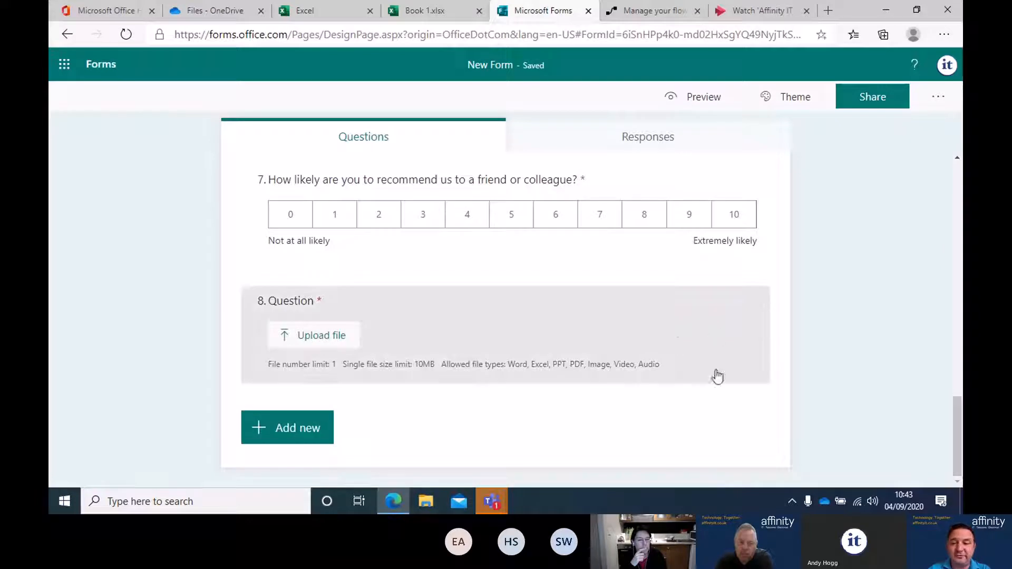
left_click(754, 319)
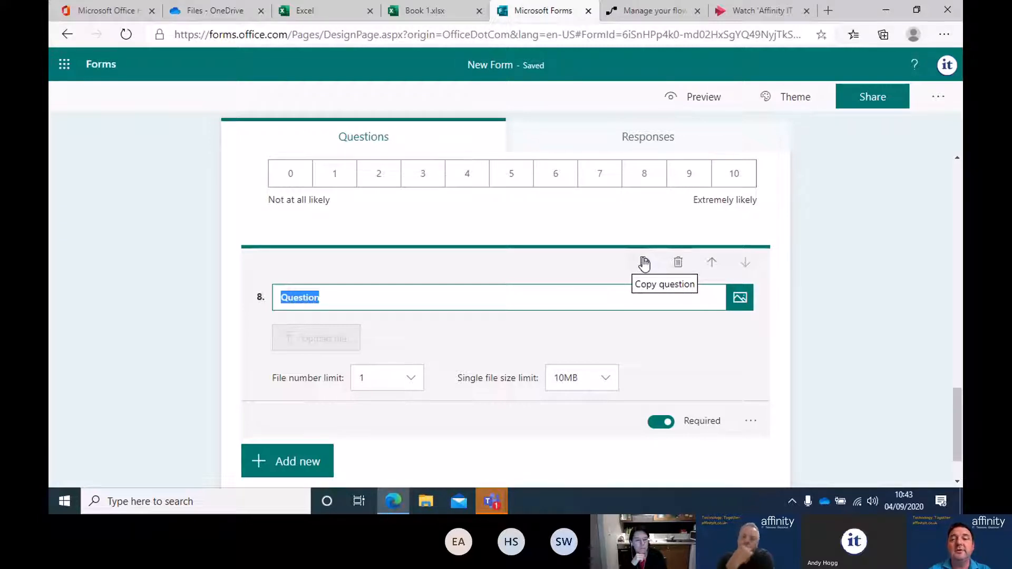
left_click(678, 264)
- Check the choices for who can respond in the form's sharing options, leaving the current choice selected
scroll(736, 287, "up", 15)
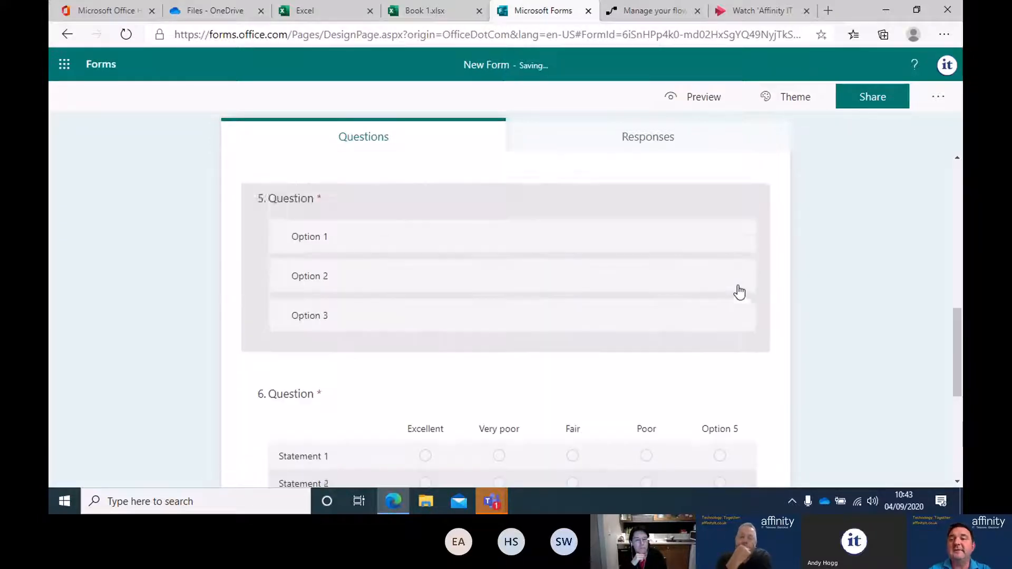
left_click(852, 100)
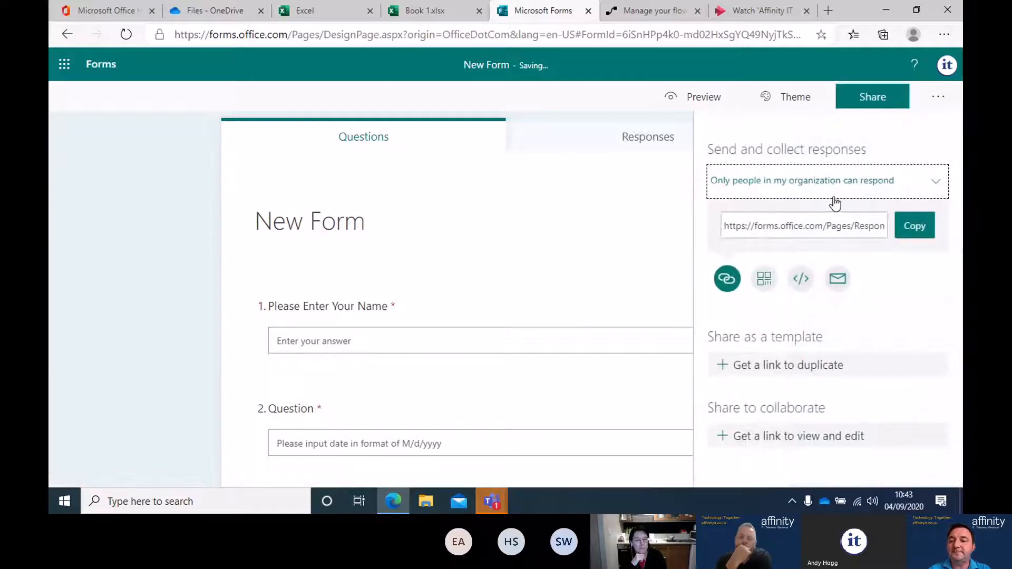
left_click(834, 187)
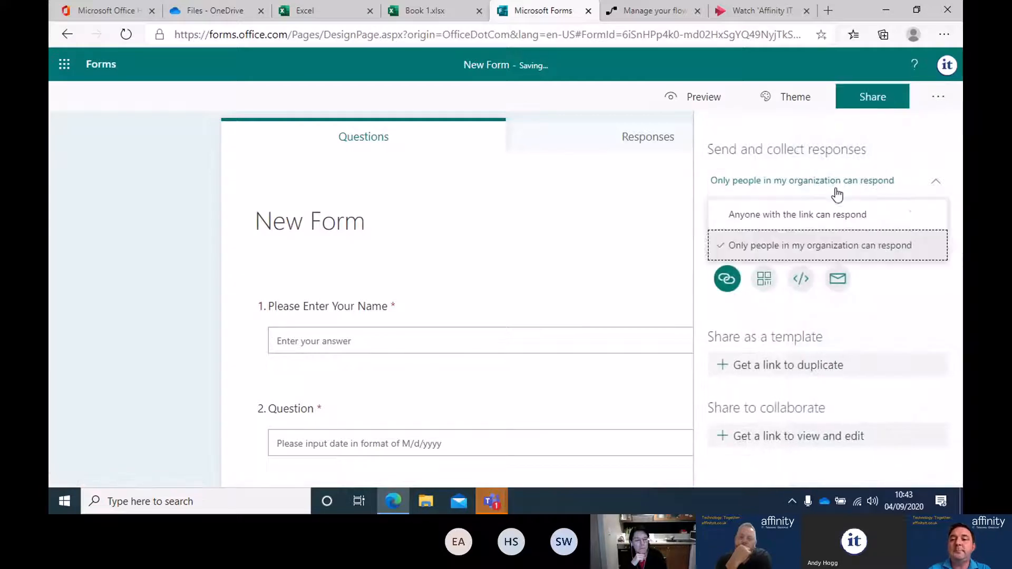
left_click(847, 141)
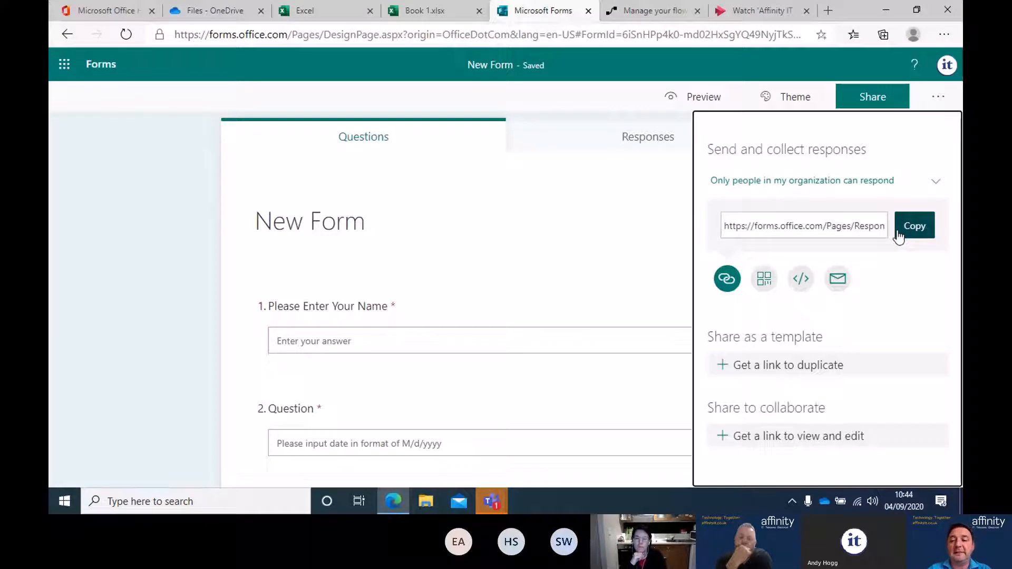
- Review the QR code, embed code and email ways of sharing the form, and close the sharing options
left_click(774, 284)
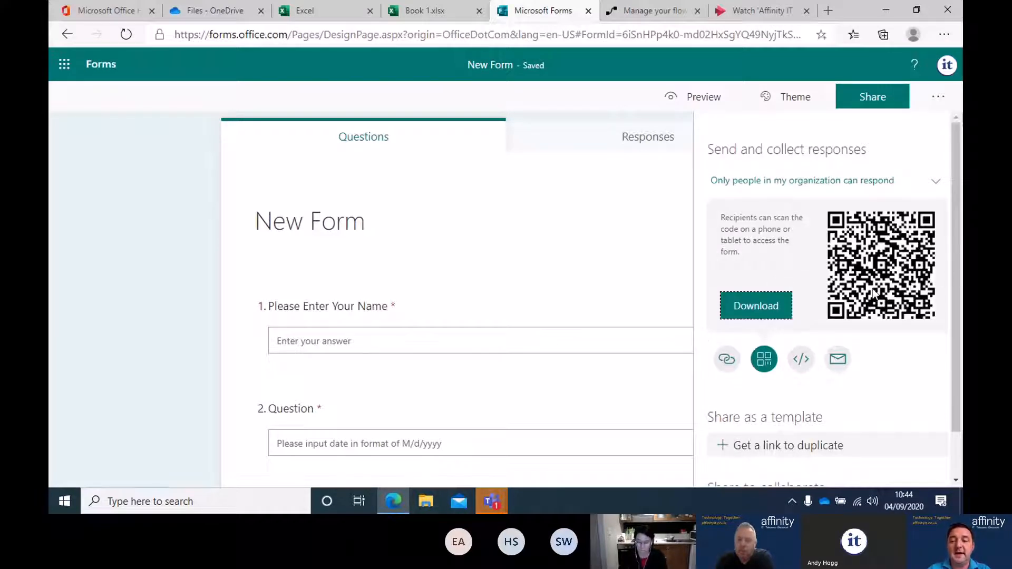
left_click(799, 358)
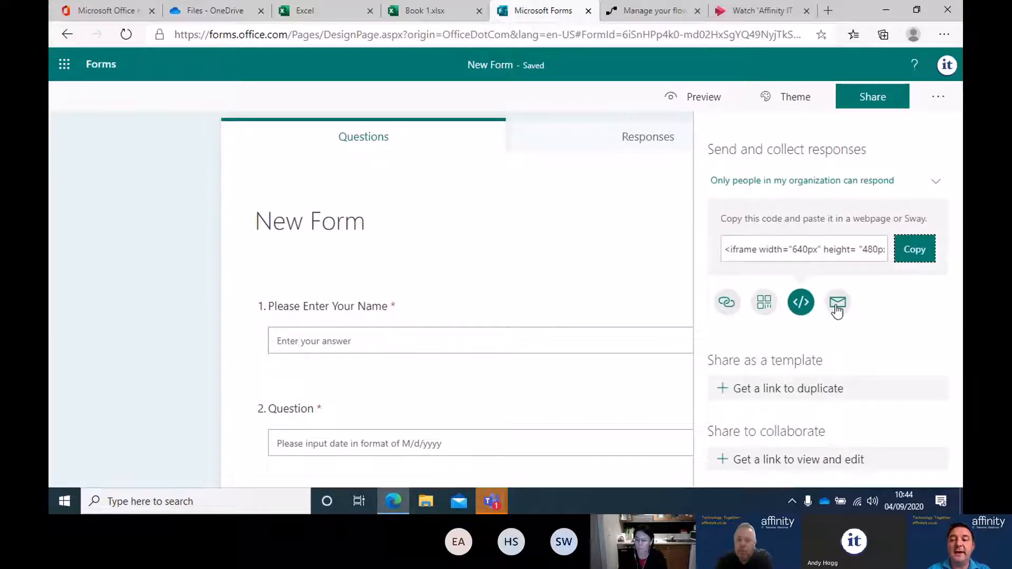
left_click(837, 309)
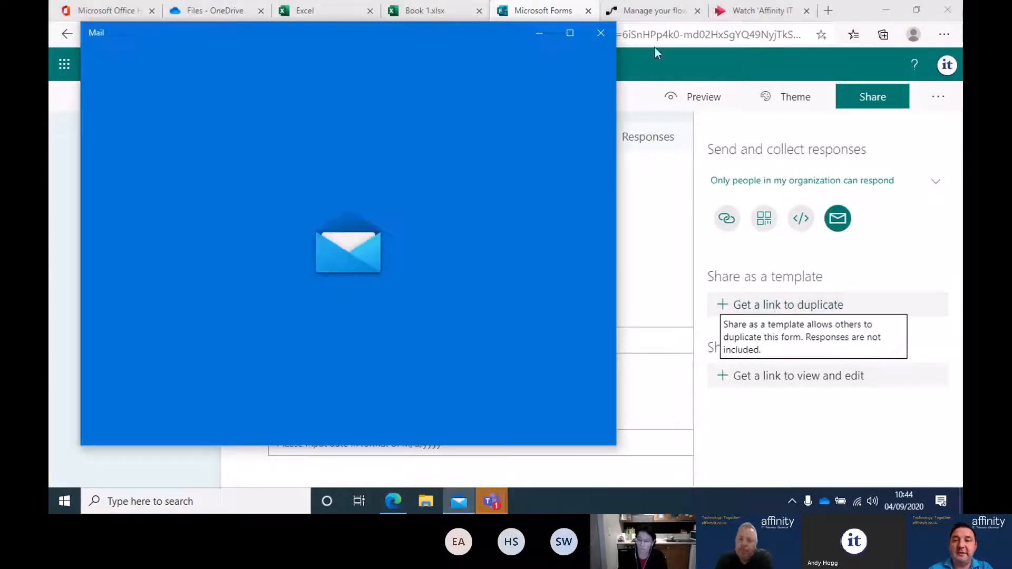
left_click(601, 33)
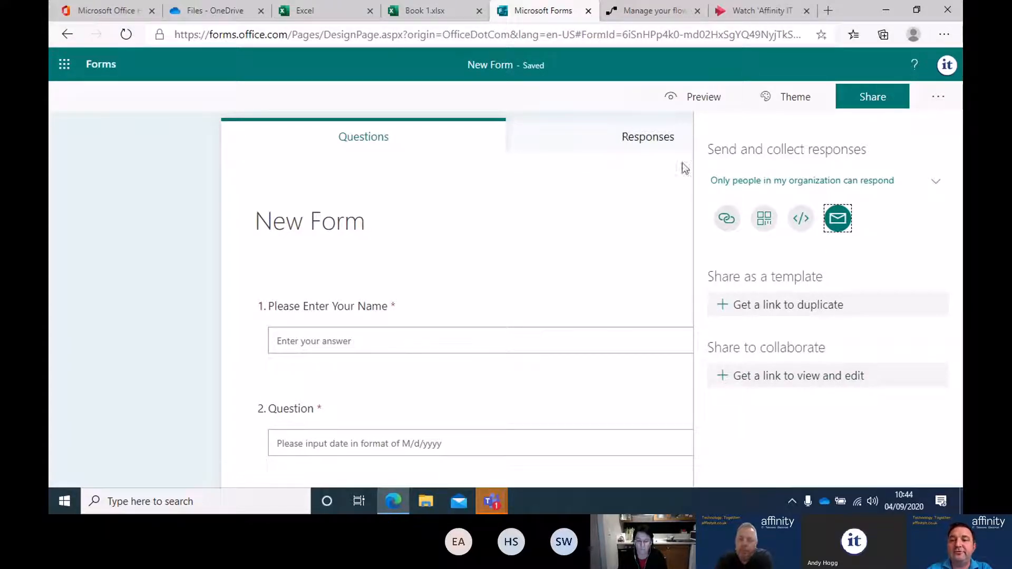
left_click(551, 97)
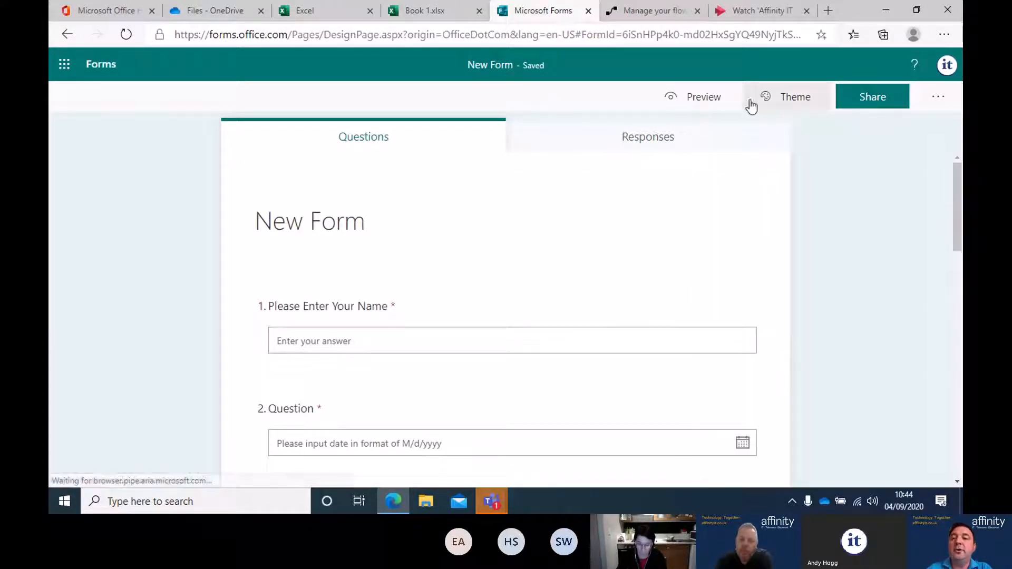
- Check the form's multilingual settings and the list of additional languages, and close them without adding one
left_click(949, 104)
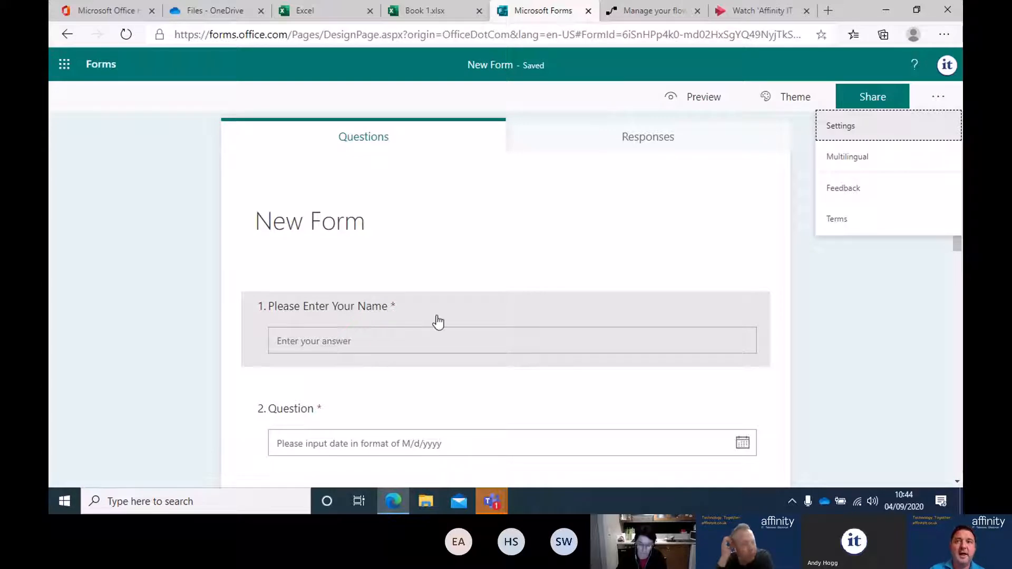
left_click(905, 157)
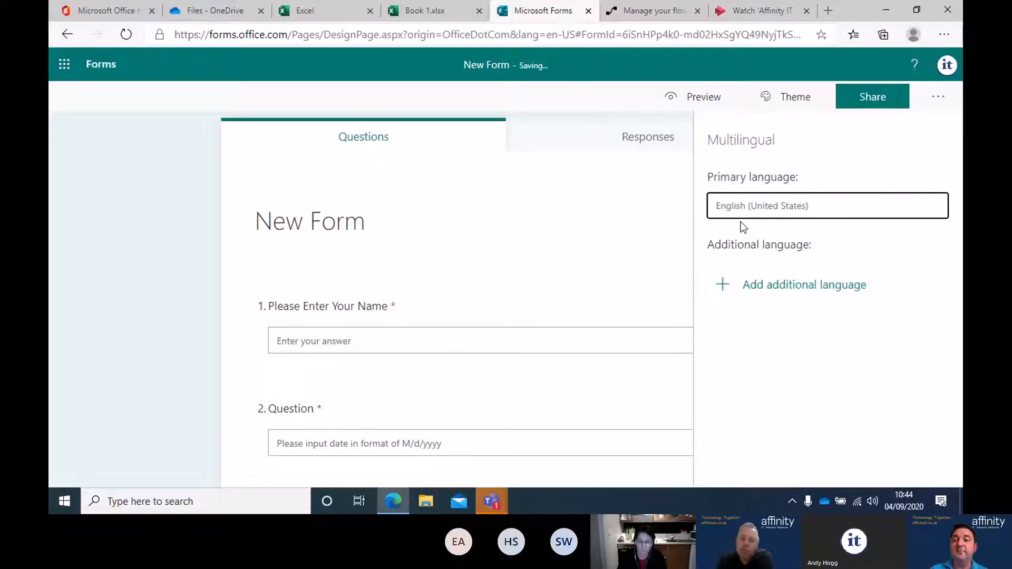
left_click(733, 289)
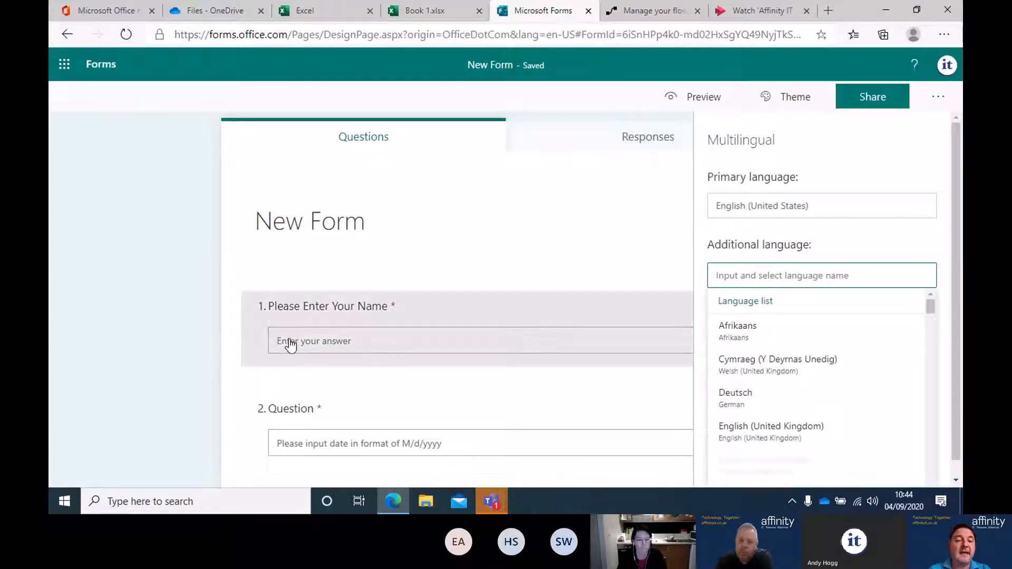
left_click(160, 185)
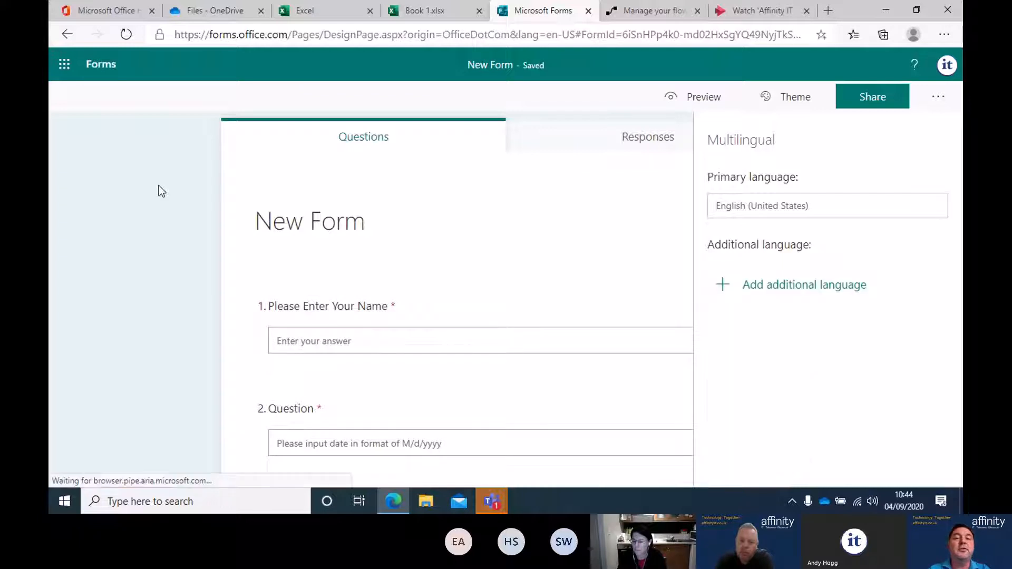
- In the form settings, try letting anyone with the link respond, restore the organization-only choice, and toggle Record name off and on
left_click(938, 97)
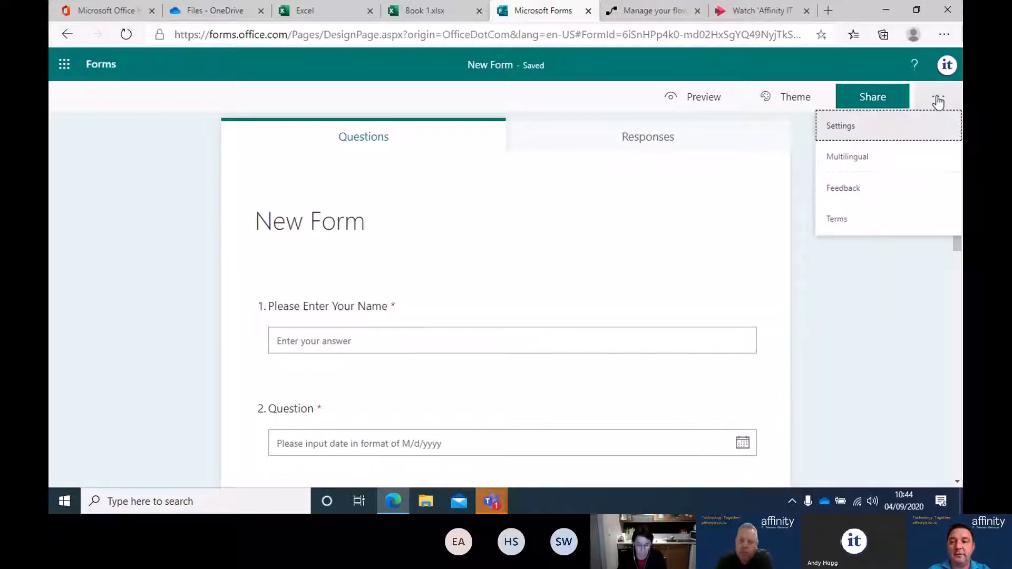
left_click(865, 132)
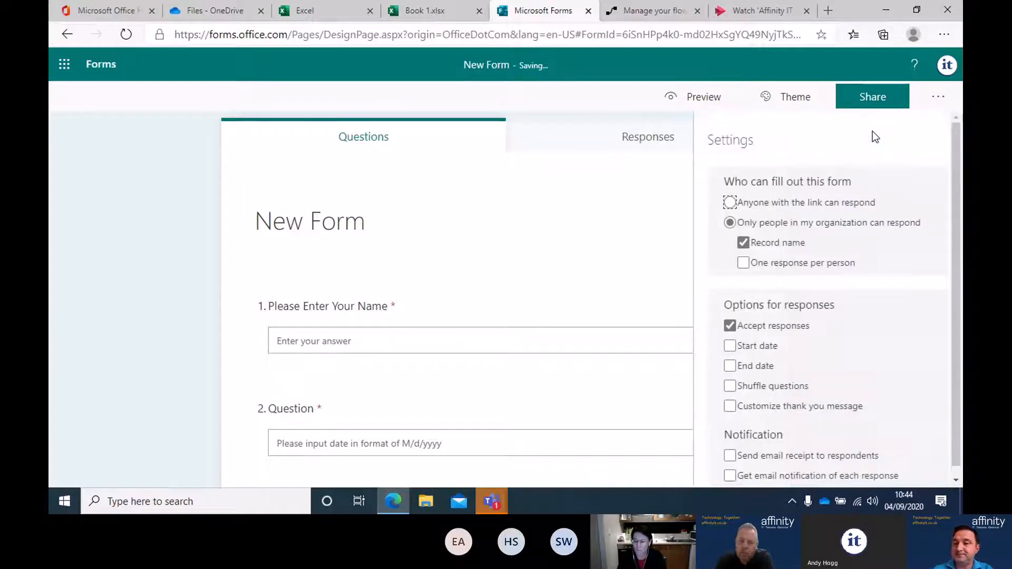
left_click(769, 206)
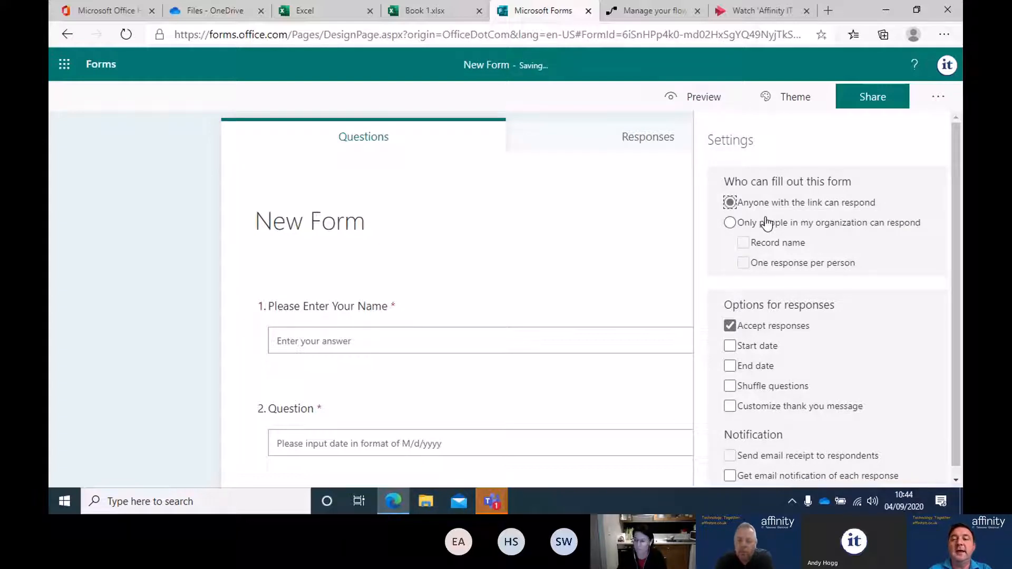
left_click(765, 224)
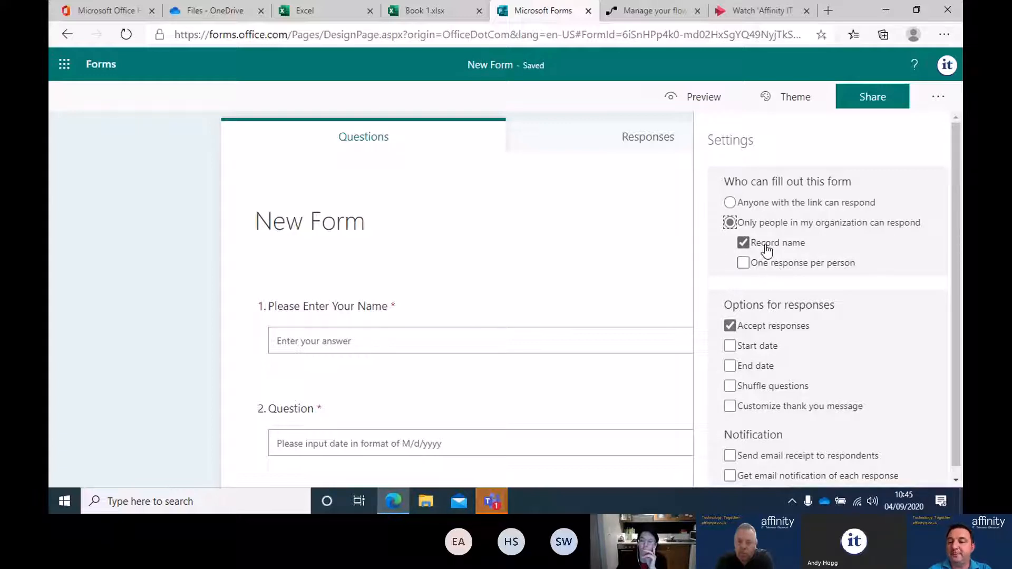
left_click(767, 248)
left_click(768, 251)
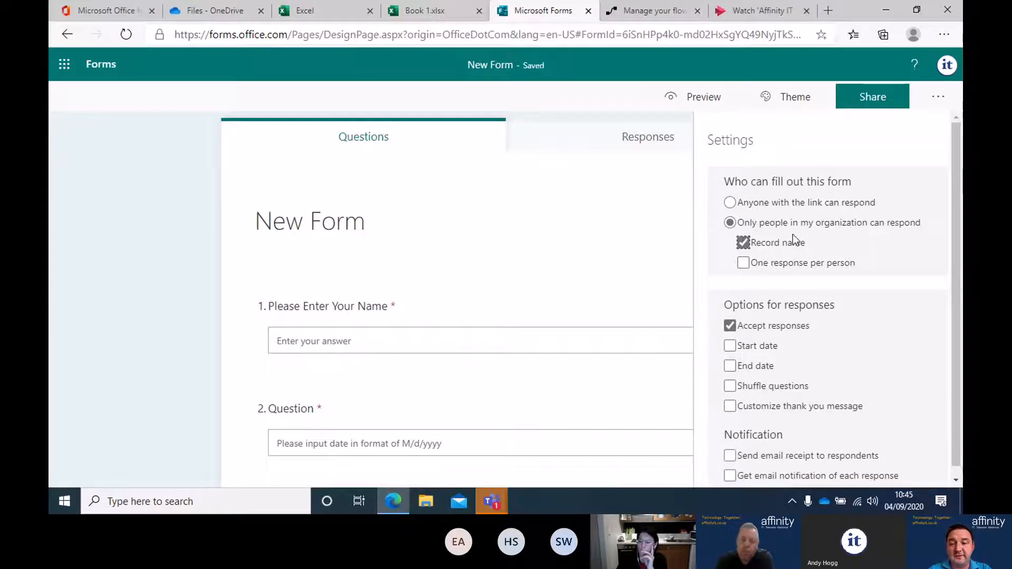
- Try turning off Accept responses and turning on Start date in the form settings, restoring each option
scroll(750, 305, "down", 1)
left_click(759, 319)
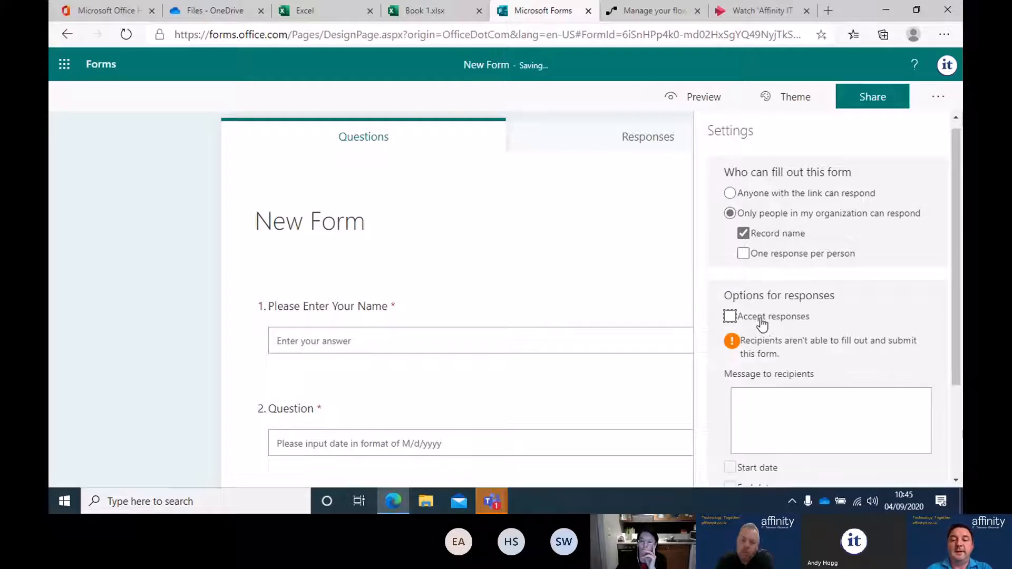
left_click(762, 322)
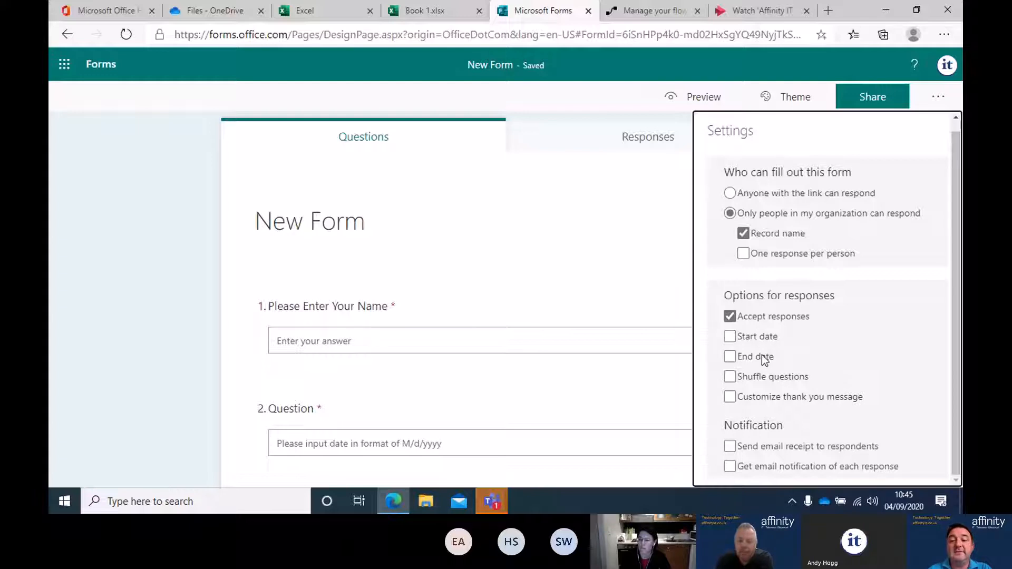
left_click(762, 343)
left_click(764, 341)
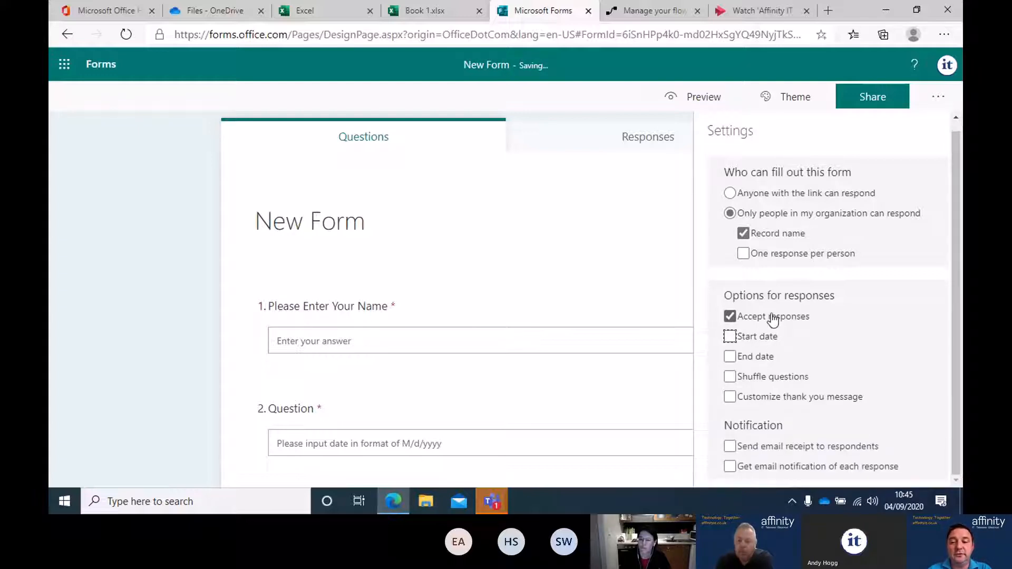
- Try the Shuffle questions and Customize thank you message options, turn both off again, and close the form settings
left_click(763, 377)
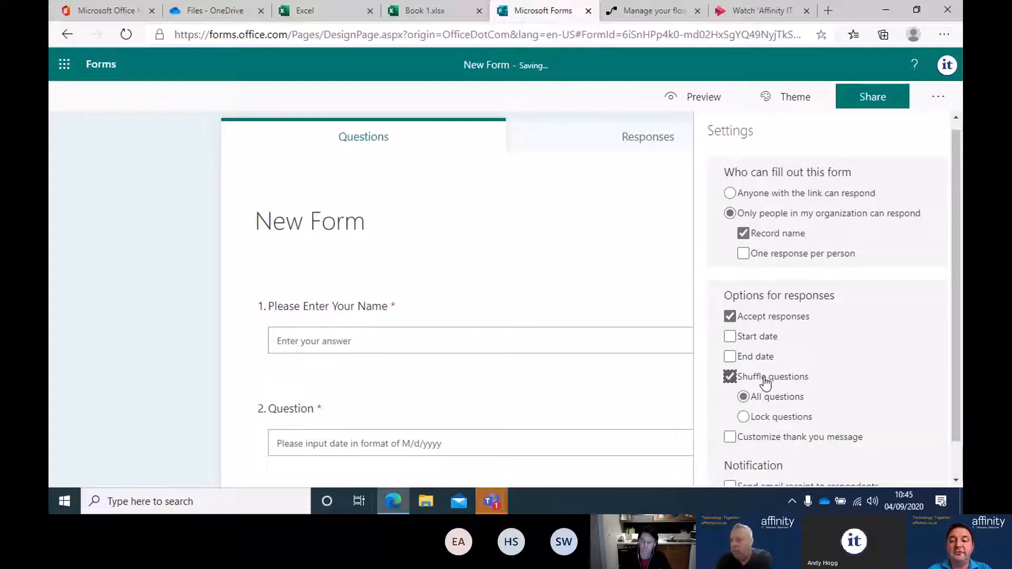
left_click(766, 378)
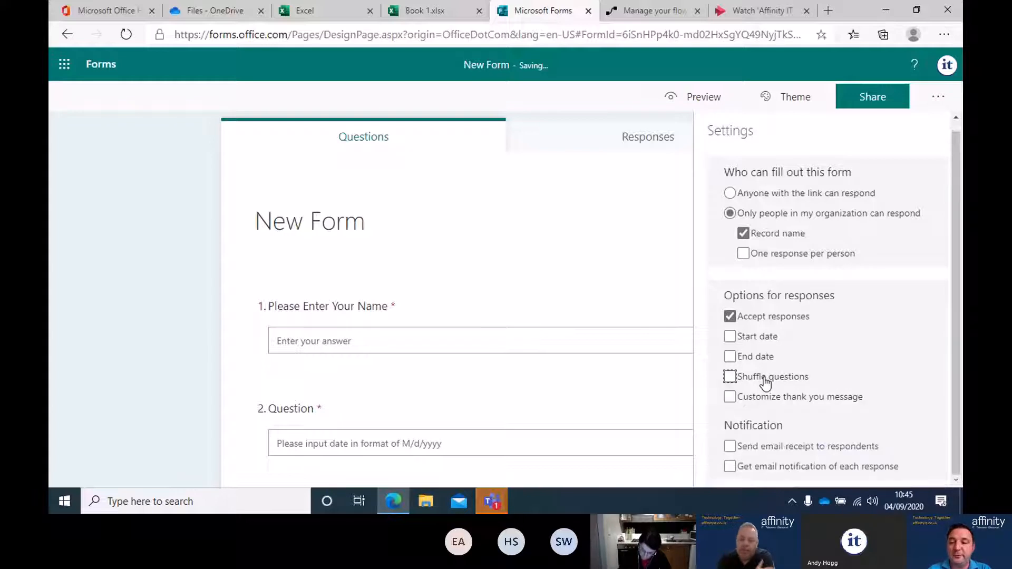
left_click(791, 396)
scroll(806, 337, "down", 1)
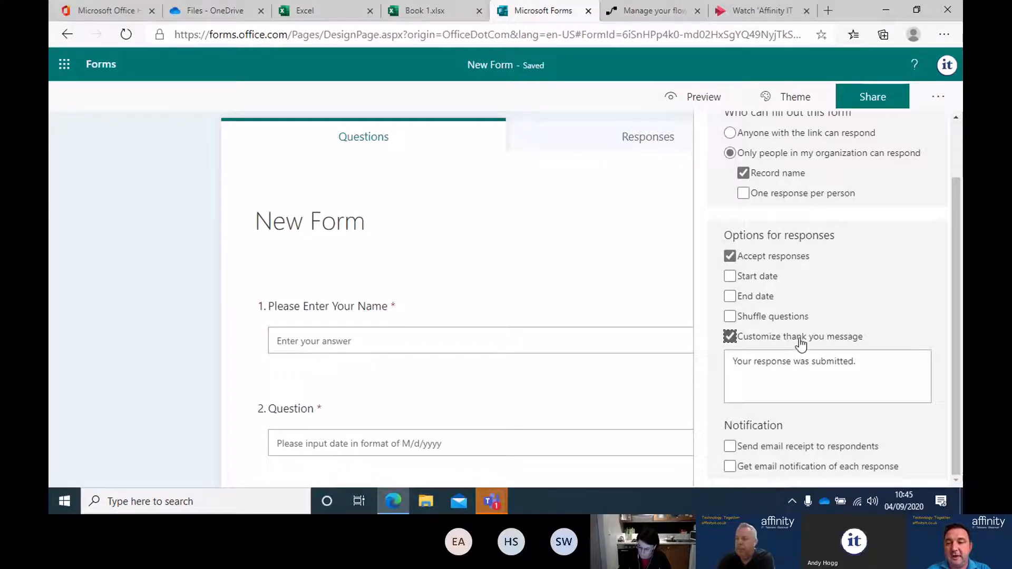
left_click(800, 339)
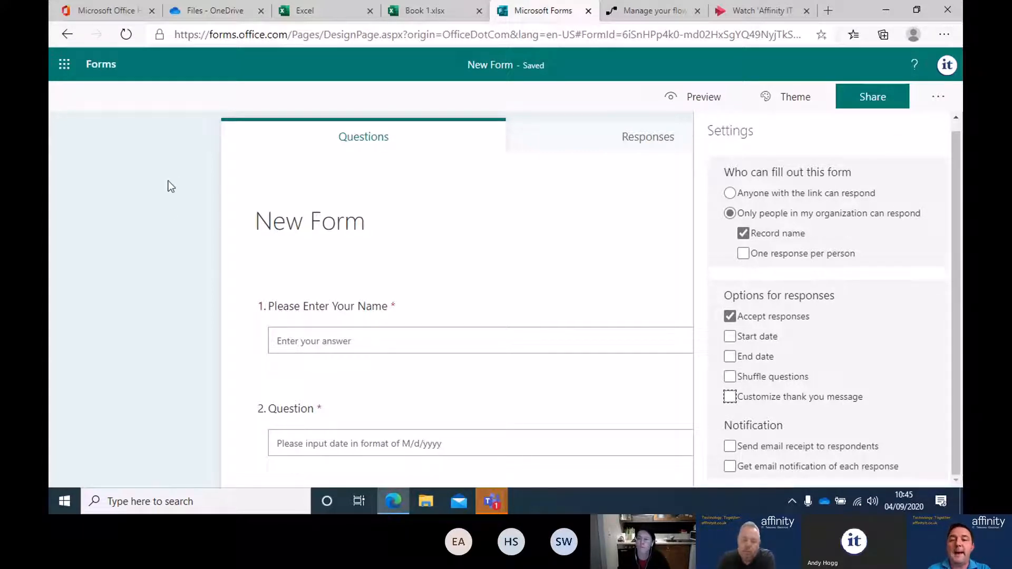
left_click(178, 215)
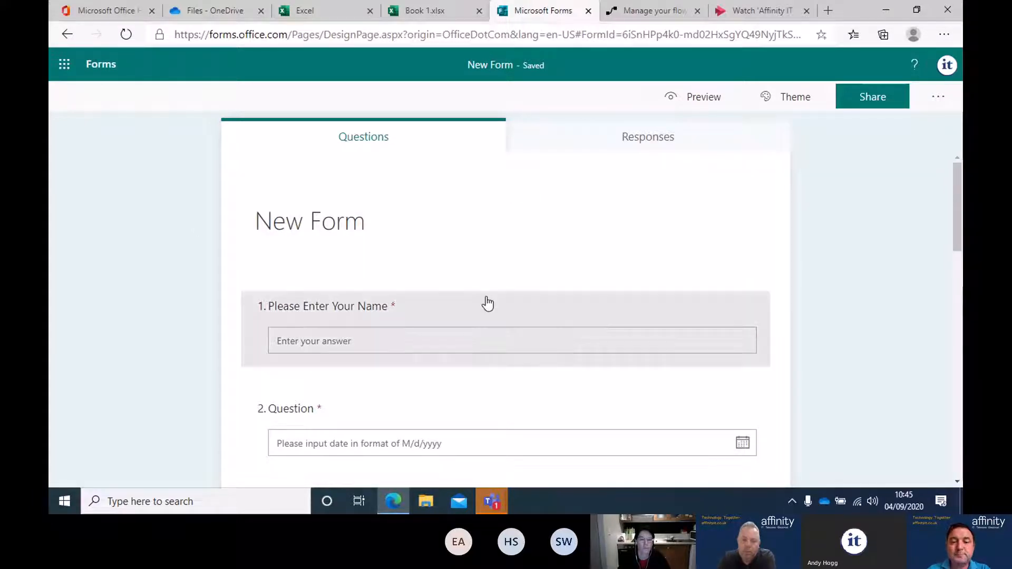
- Review the additional options of question 1, "Please Enter Your Name", including restrictions and branching
left_click(481, 307)
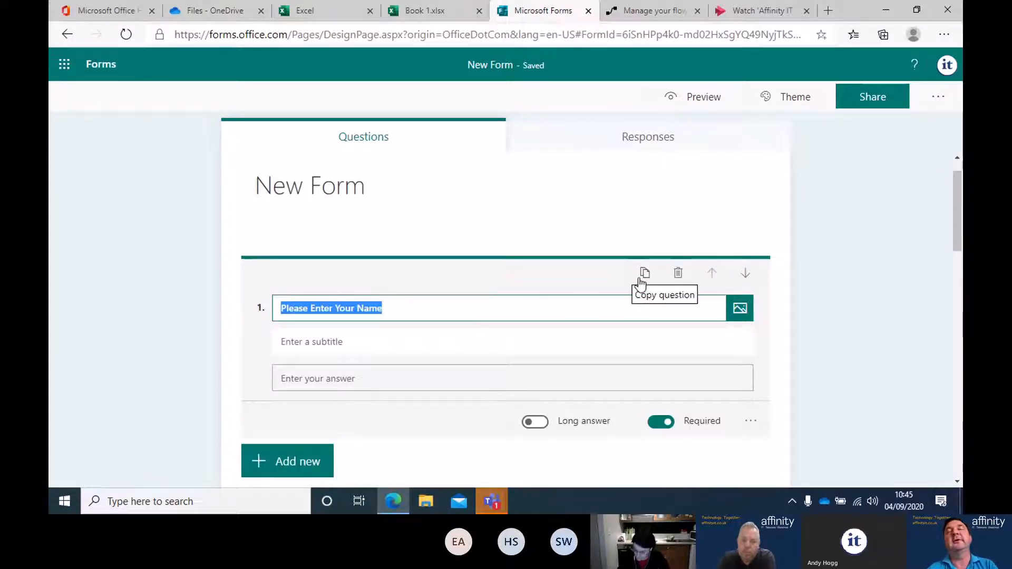
scroll(688, 293, "down", 2)
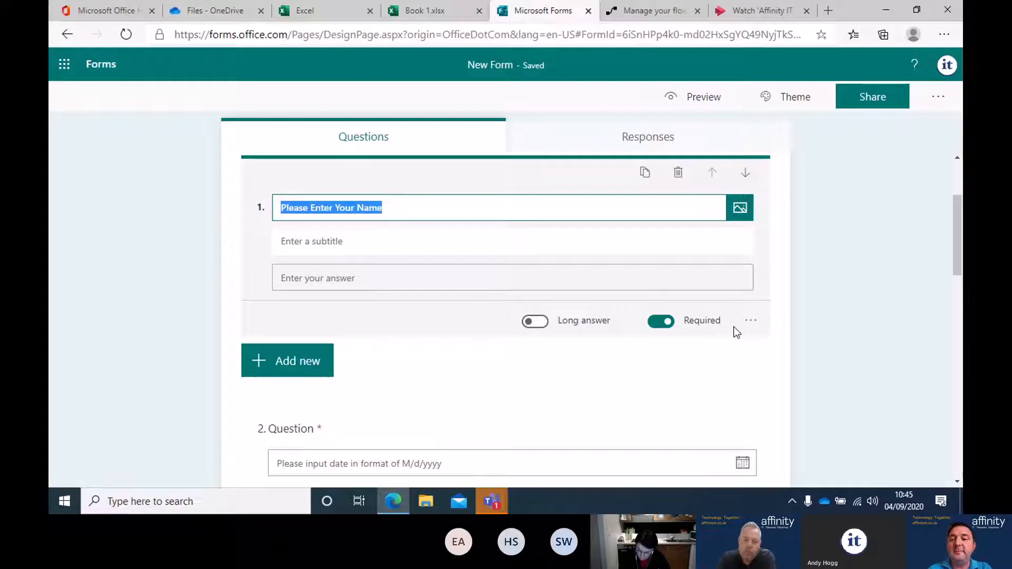
left_click(748, 322)
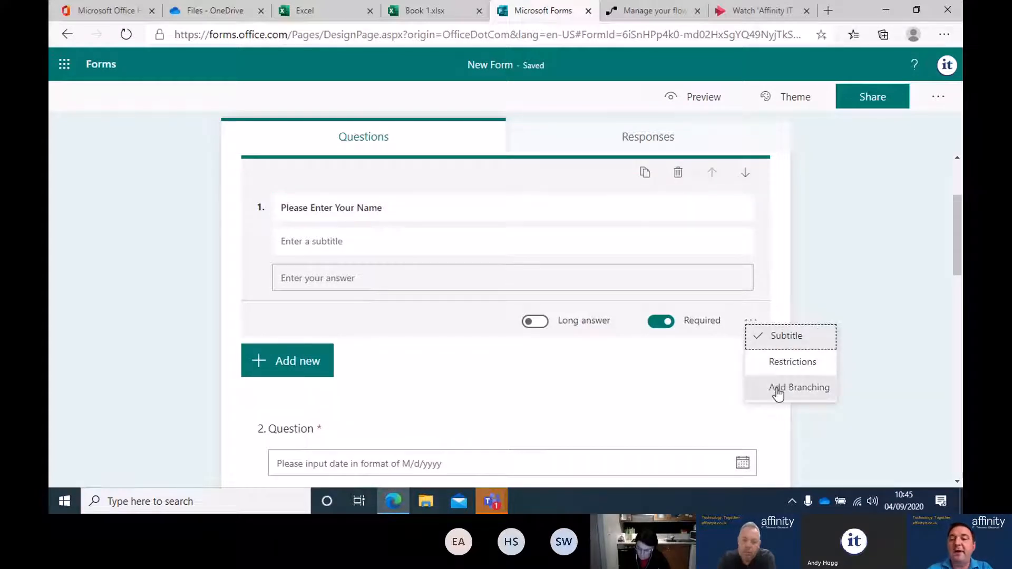
left_click(853, 246)
- Review the branching destinations available for the Yes answer of question 3, "Was your experience good", and return to the form without changes
scroll(848, 246, "down", 2)
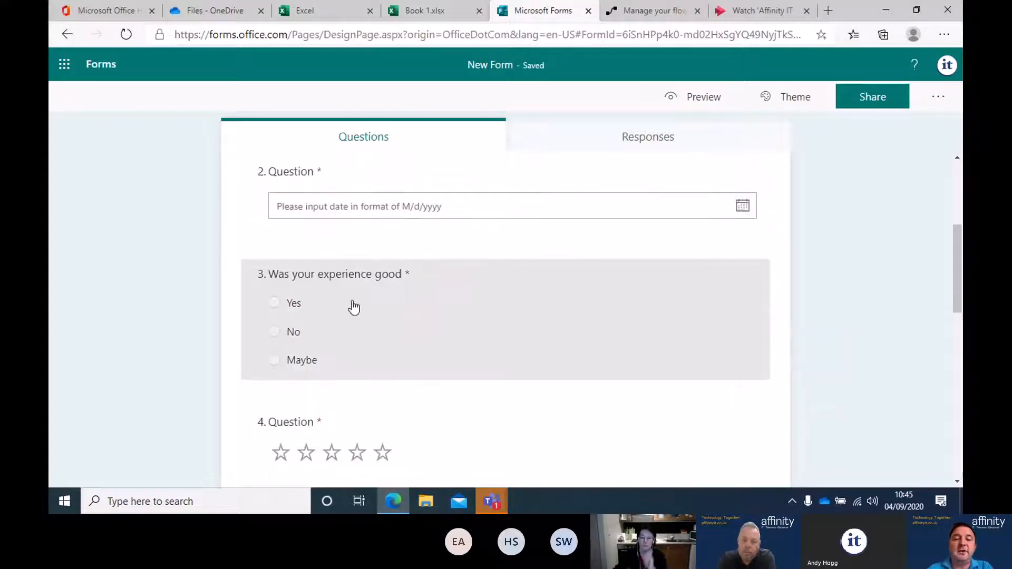
left_click(669, 344)
scroll(766, 304, "down", 1)
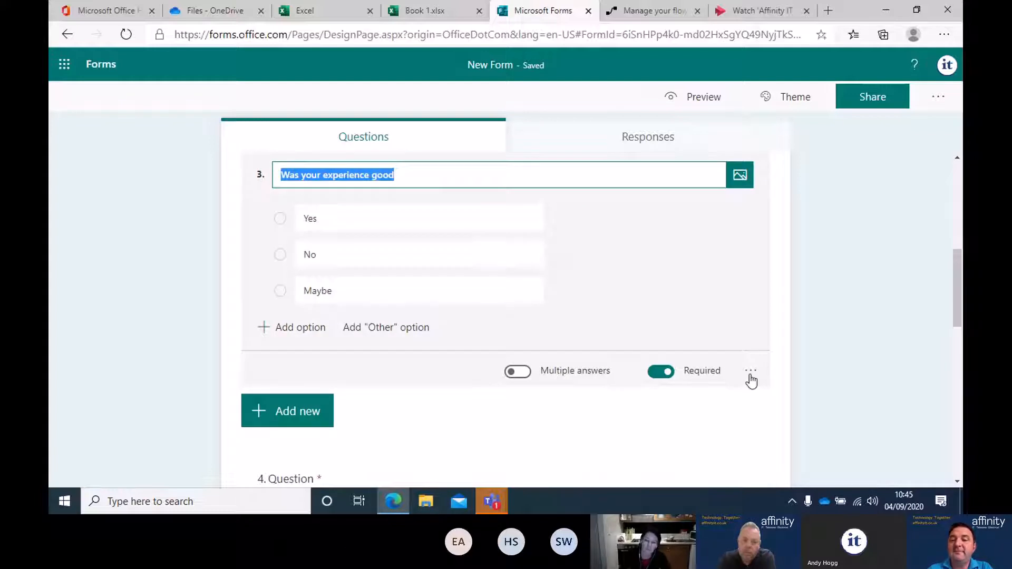
left_click(752, 372)
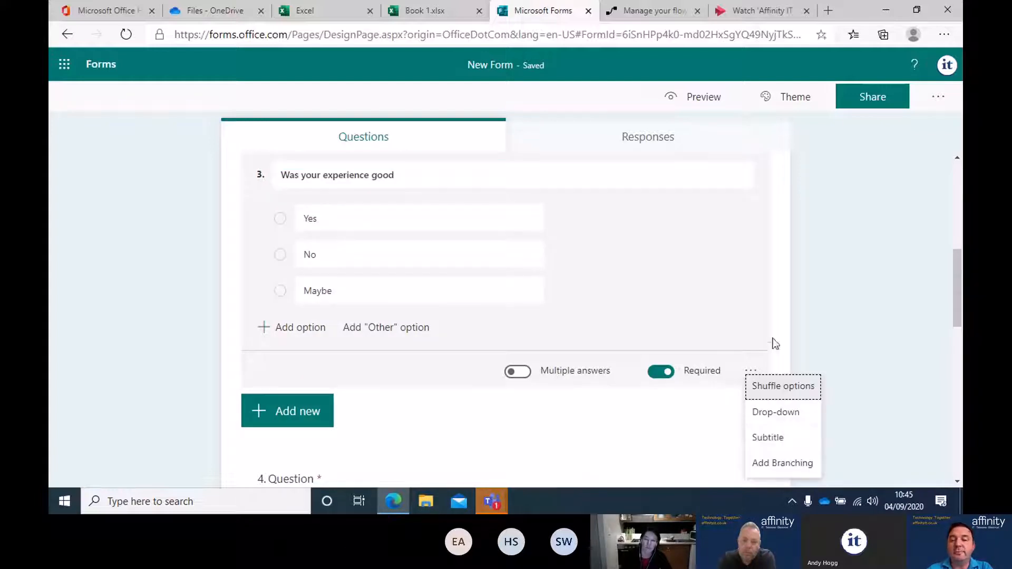
left_click(782, 463)
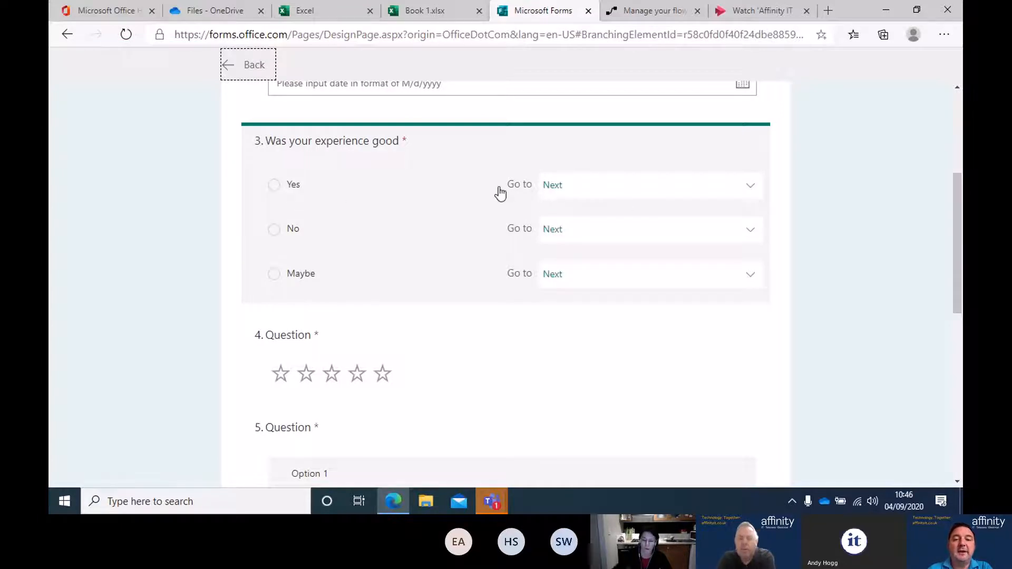
left_click(567, 185)
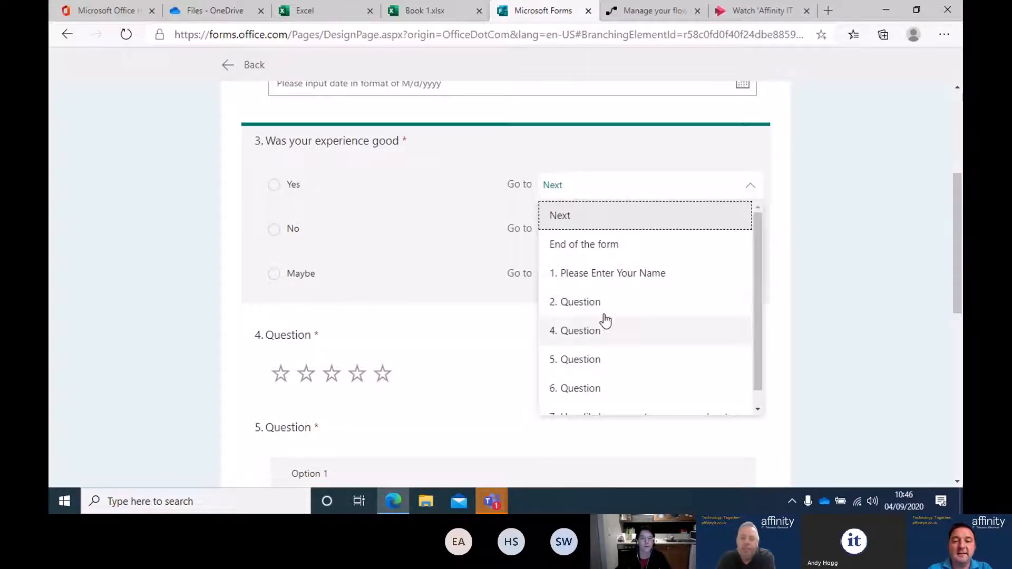
scroll(612, 316, "down", 3)
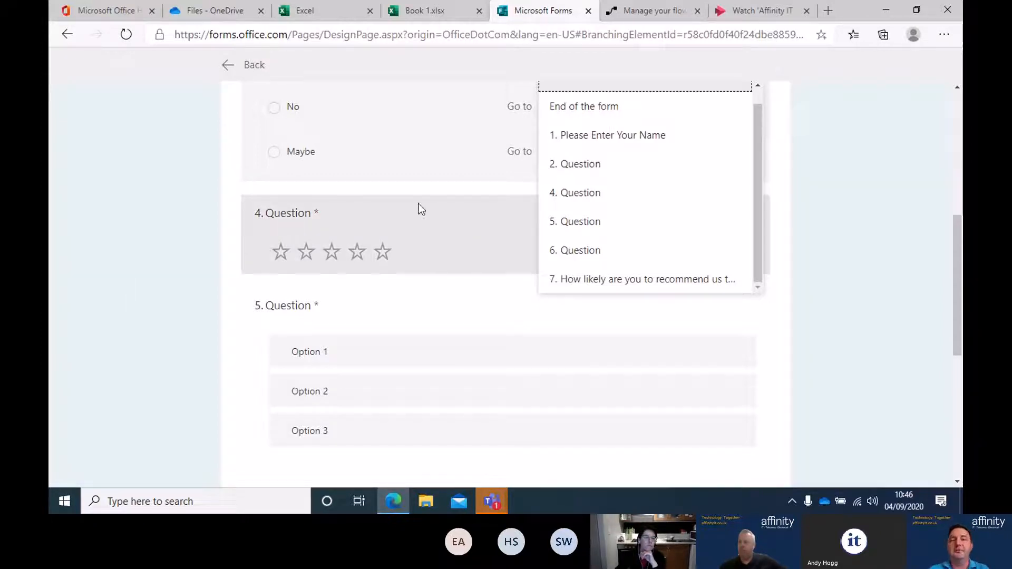
left_click(163, 185)
scroll(166, 188, "up", 5)
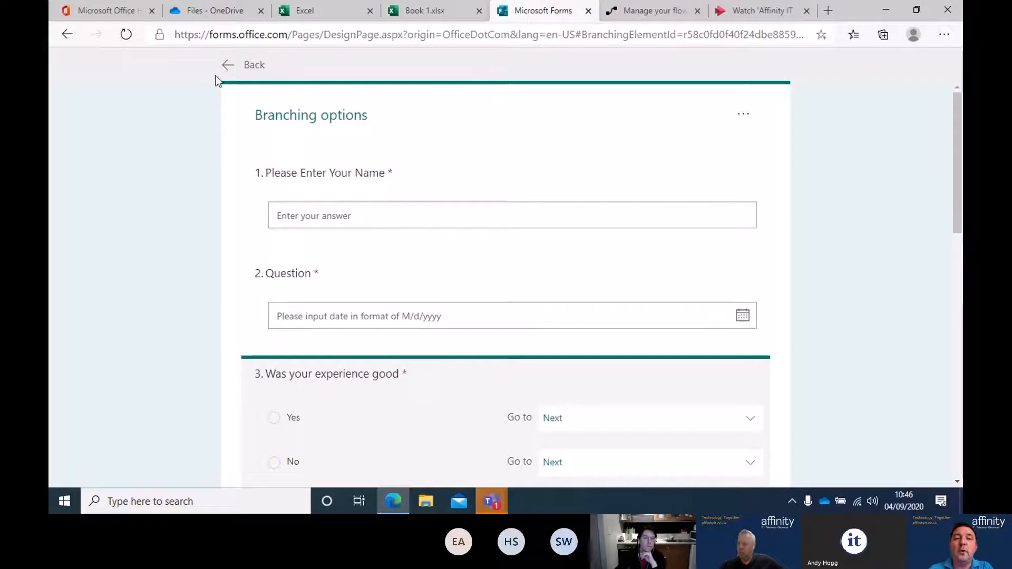
left_click(228, 65)
- Leave the form for the My forms overview and create a new quiz
scroll(722, 255, "down", 3)
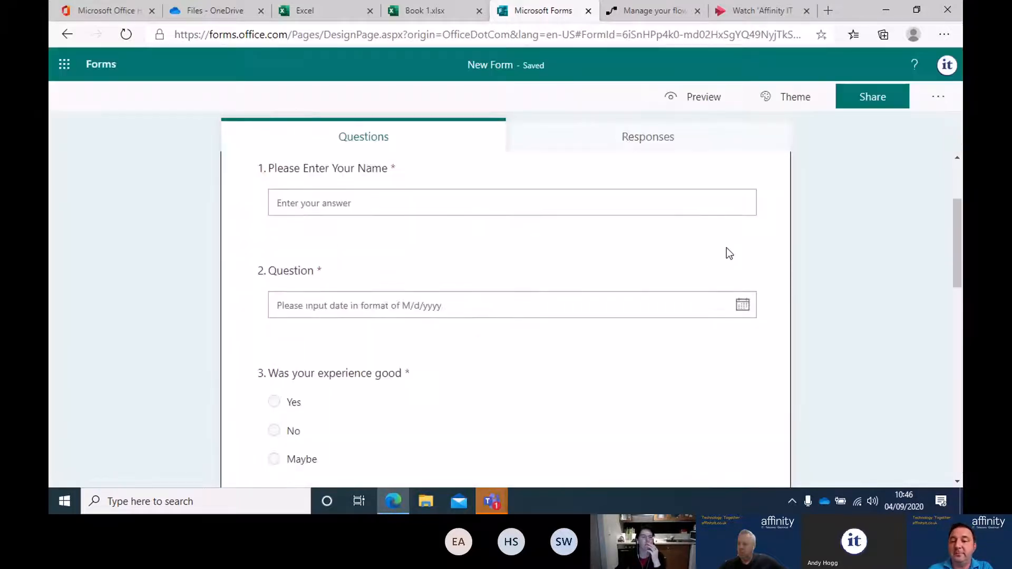
scroll(751, 346, "down", 2)
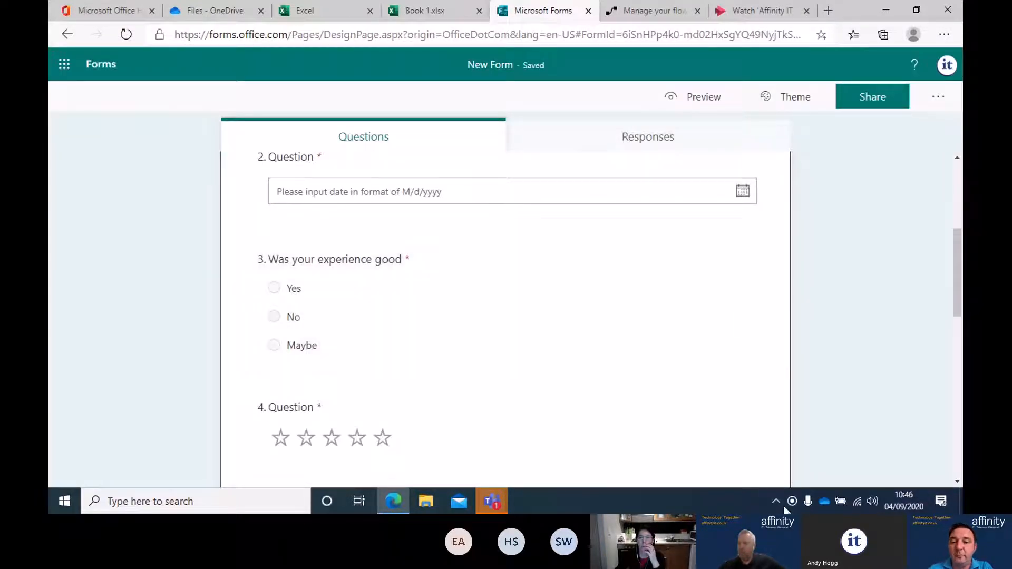
scroll(631, 337, "up", 5)
scroll(635, 290, "up", 1)
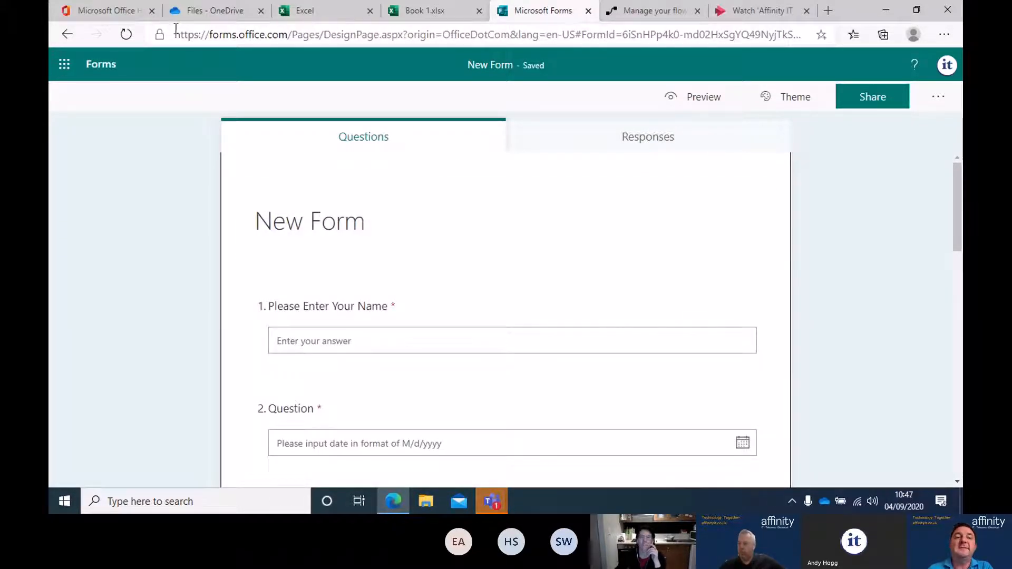
left_click(103, 64)
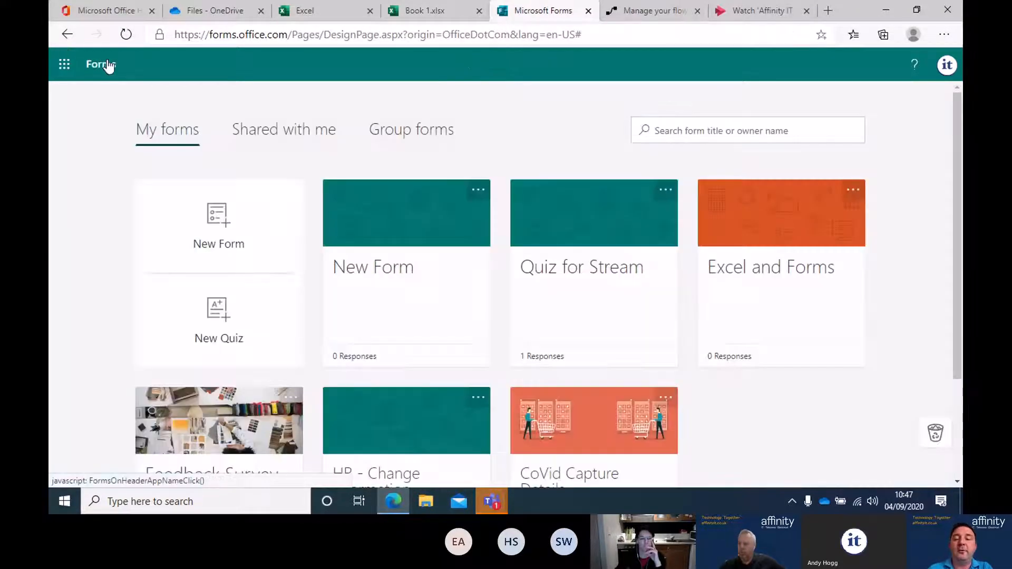
left_click(212, 317)
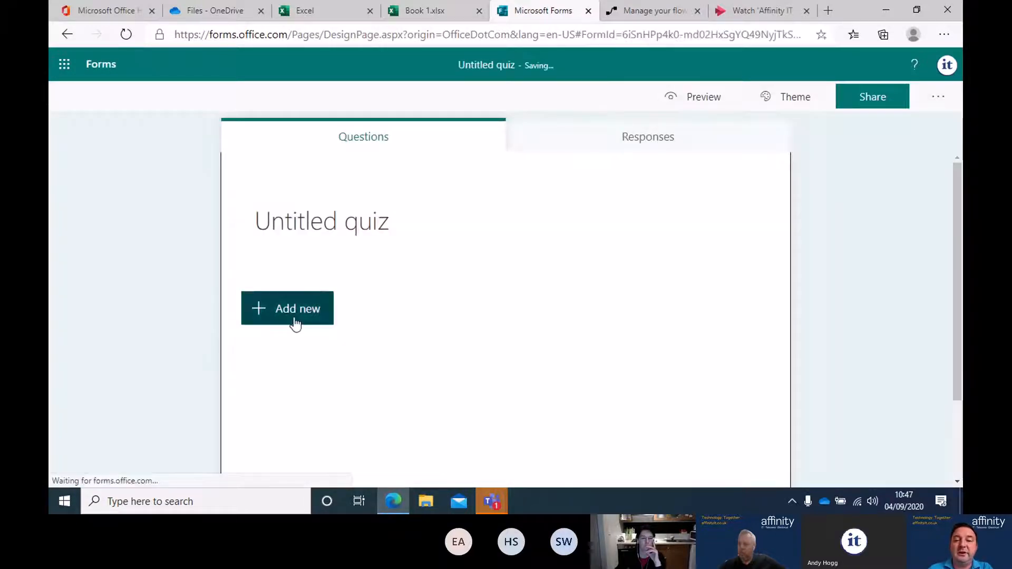
- Add a section to the untitled quiz
scroll(311, 339, "down", 2)
left_click(308, 219)
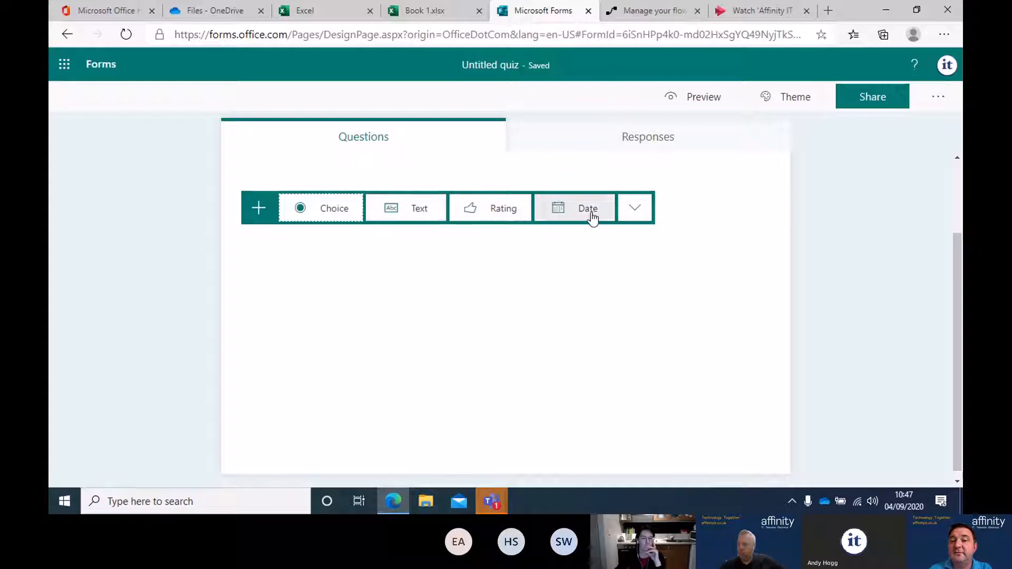
left_click(635, 210)
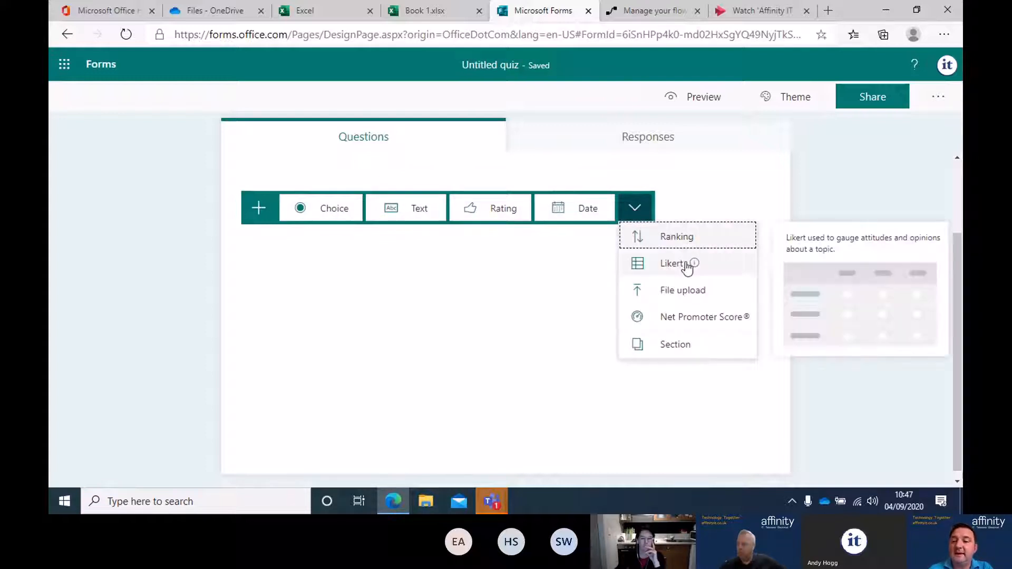
left_click(673, 345)
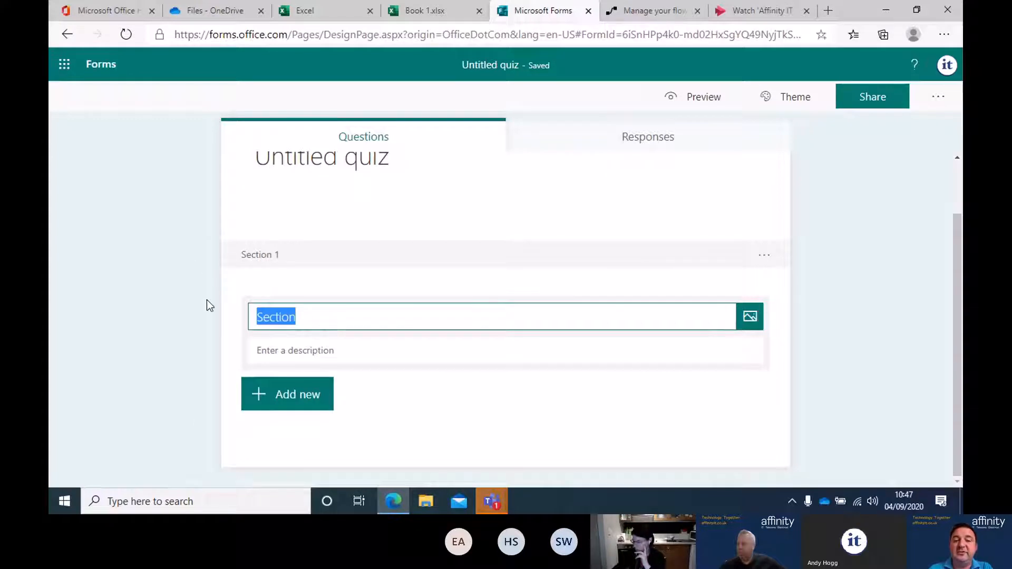
left_click(245, 255)
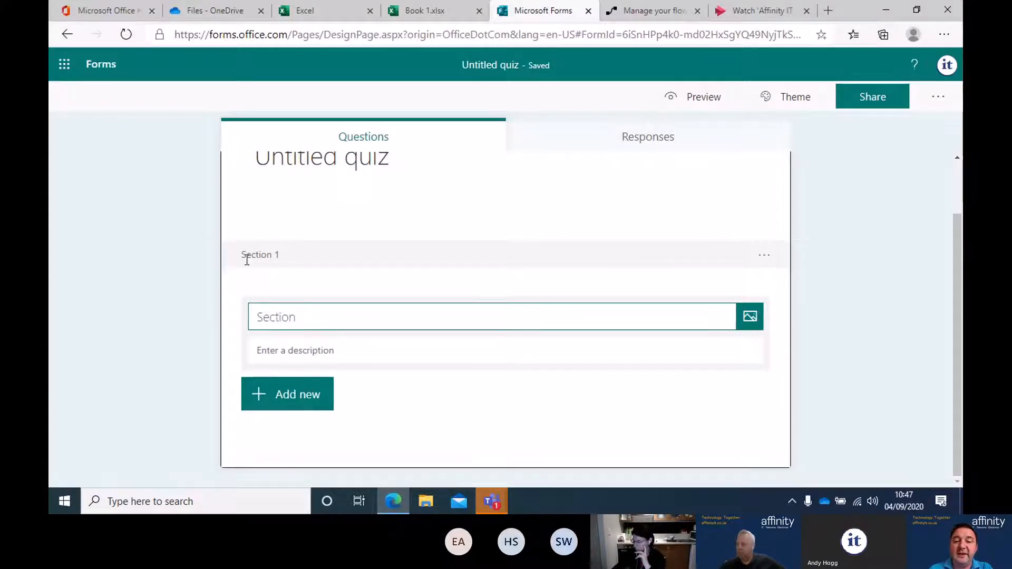
- Add a text question to the section, set its points to 10, and check its additional options
left_click(282, 391)
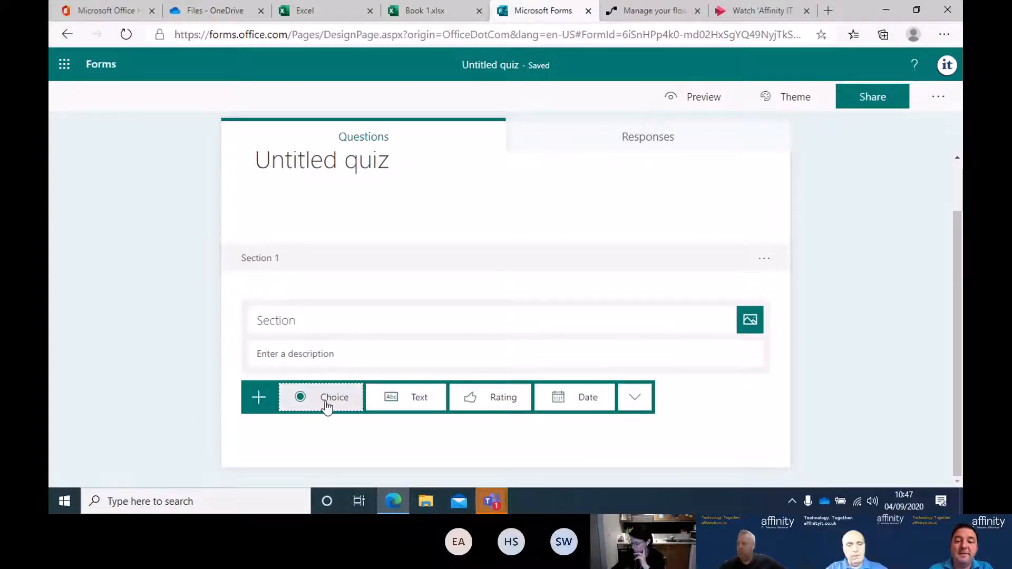
left_click(383, 403)
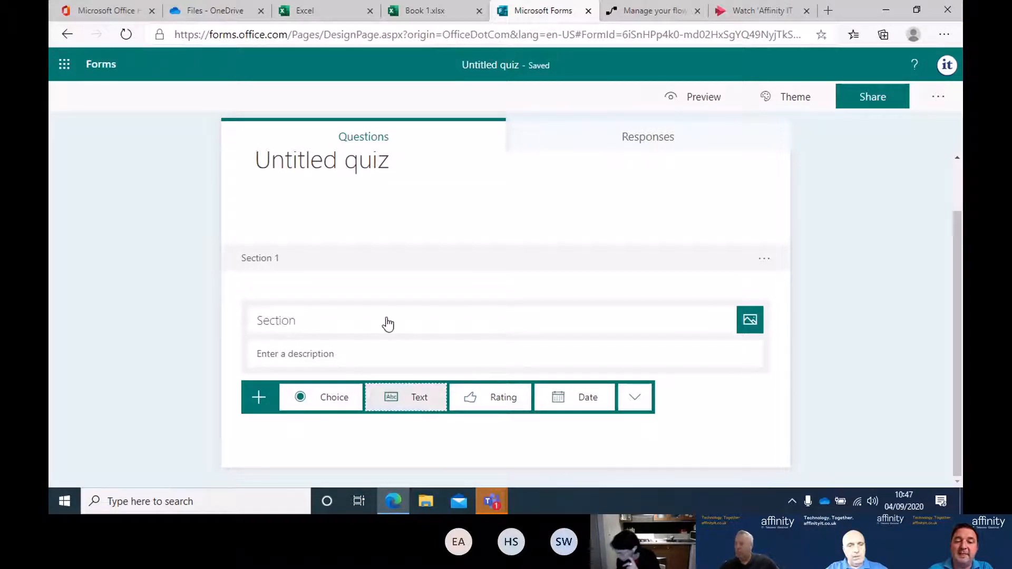
left_click(305, 315)
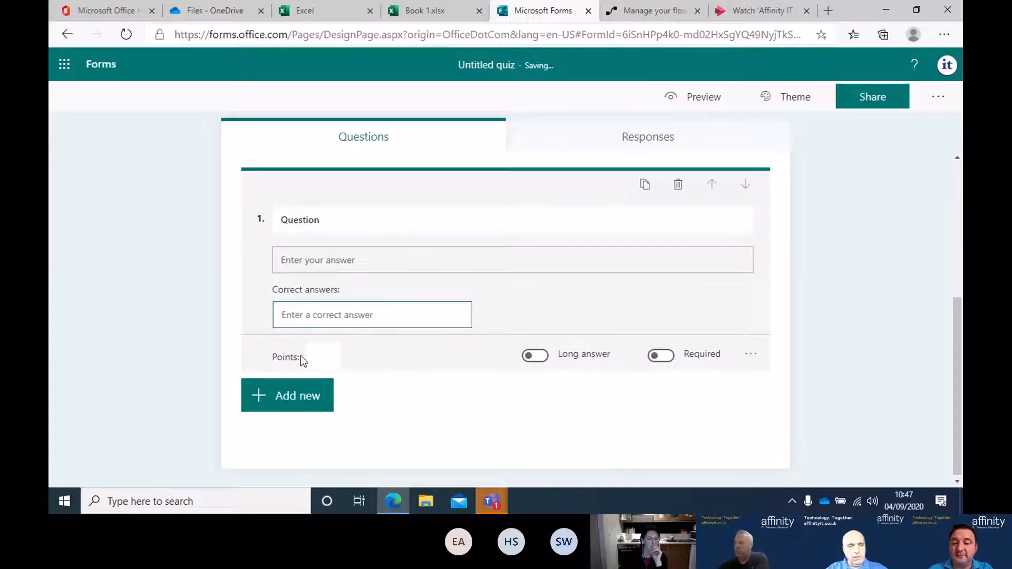
left_click(301, 357)
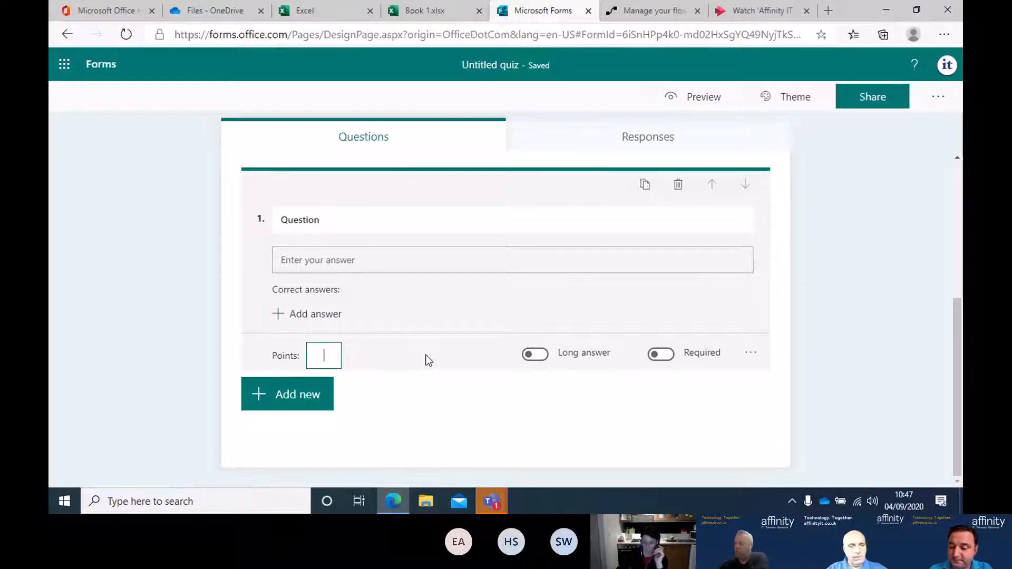
type("10")
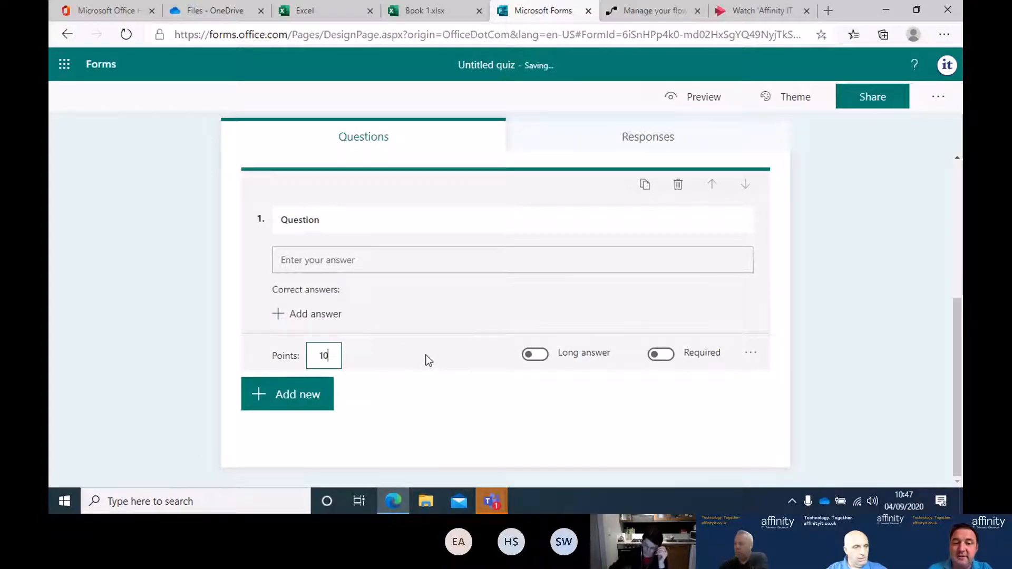
left_click(755, 354)
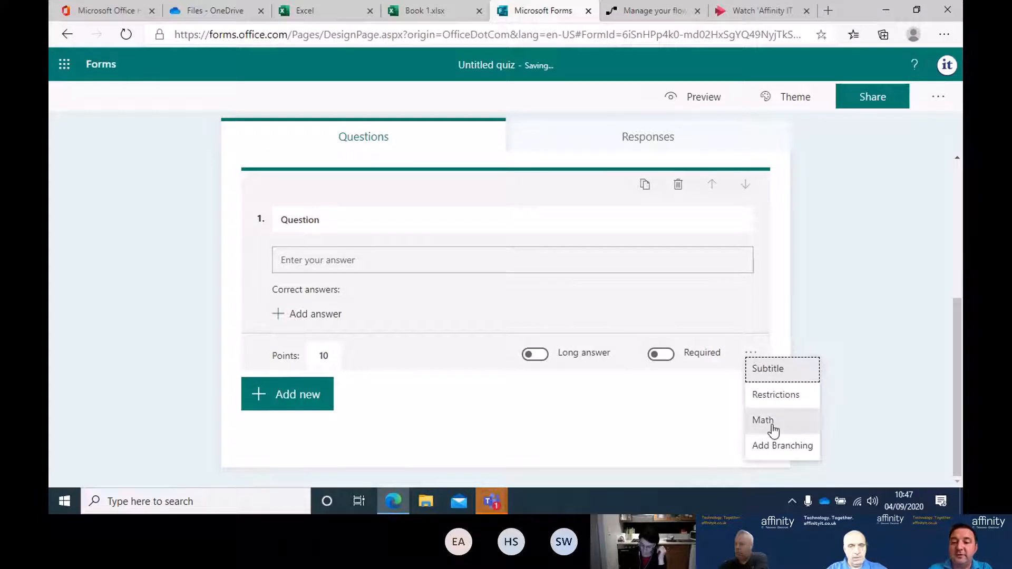
left_click(52, 393)
- Add a second text question to the quiz and turn on its Math option
left_click(264, 433)
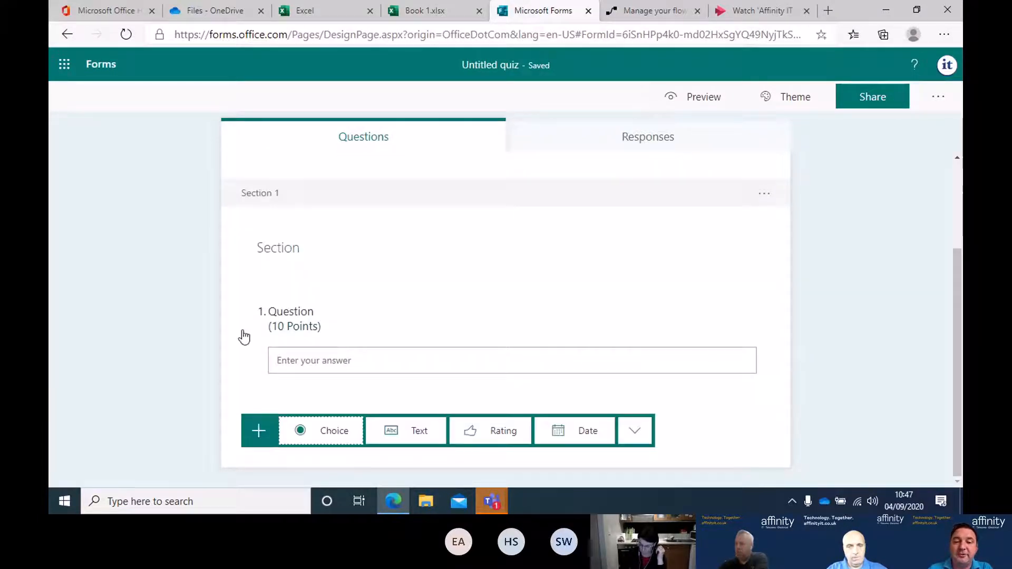
left_click(638, 431)
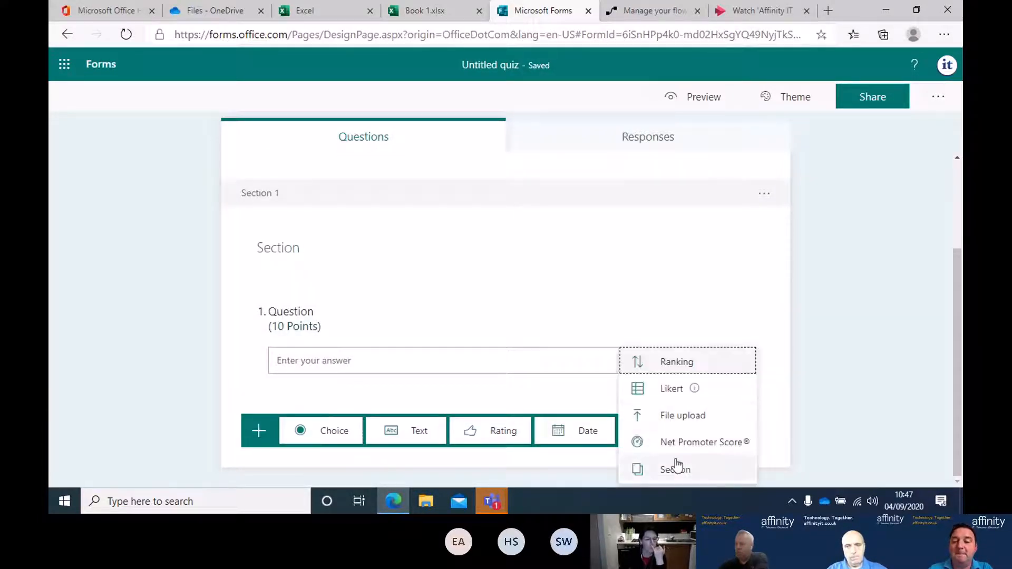
left_click(424, 445)
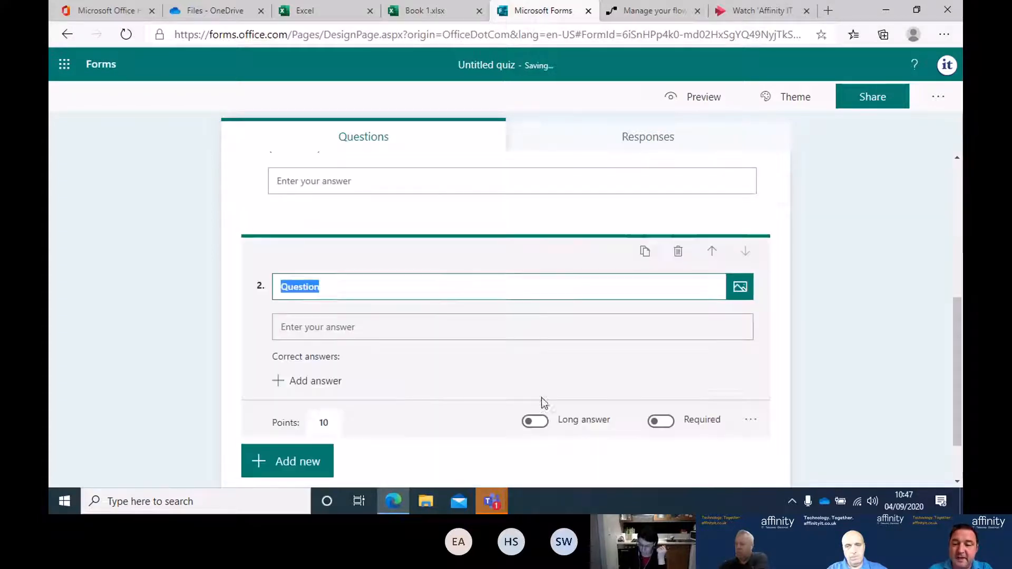
left_click(751, 425)
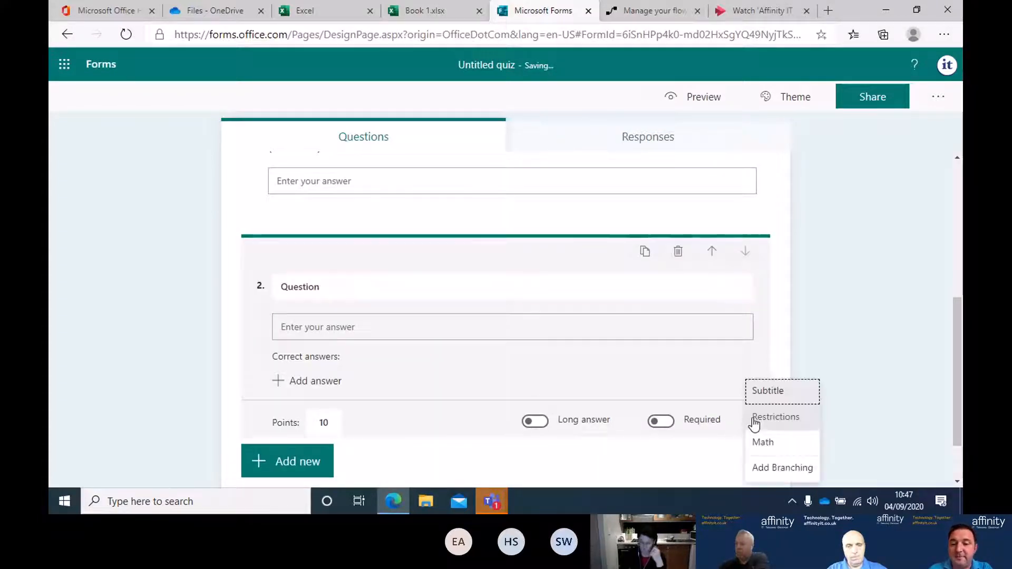
left_click(765, 445)
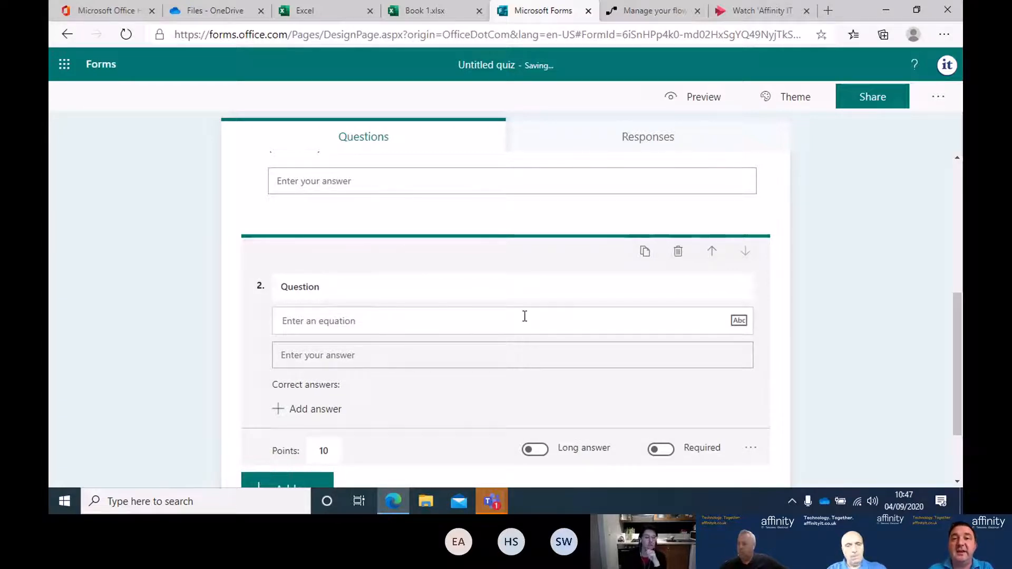
left_click(533, 295)
scroll(533, 300, "up", 5)
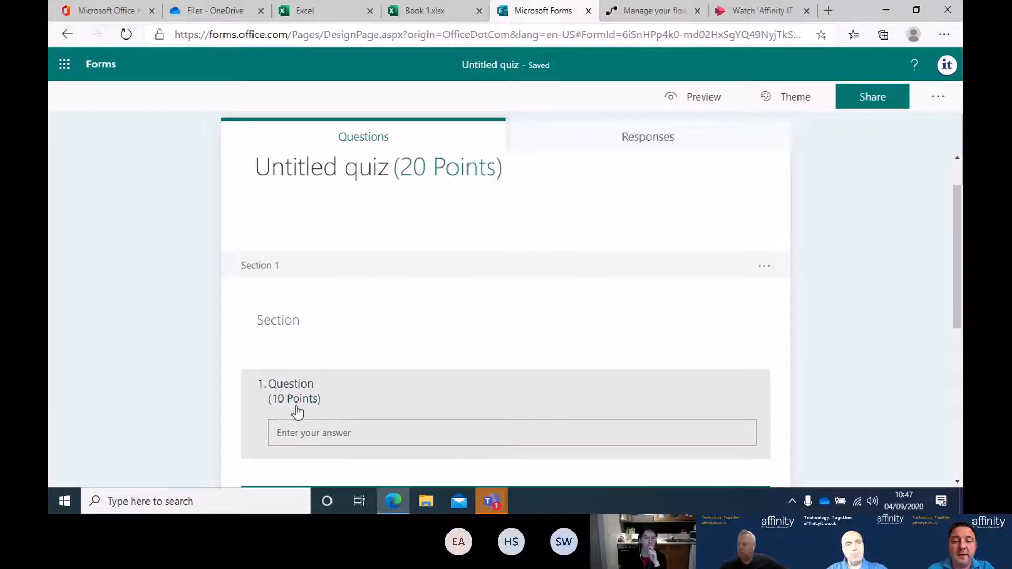
scroll(309, 419, "down", 5)
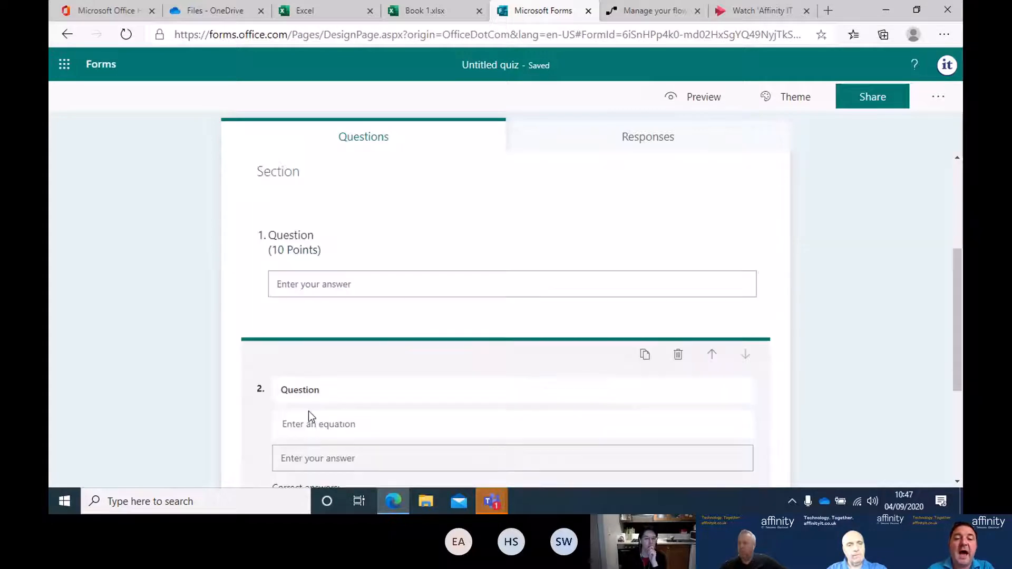
- Add two choice questions below question 2 of the quiz
left_click(296, 406)
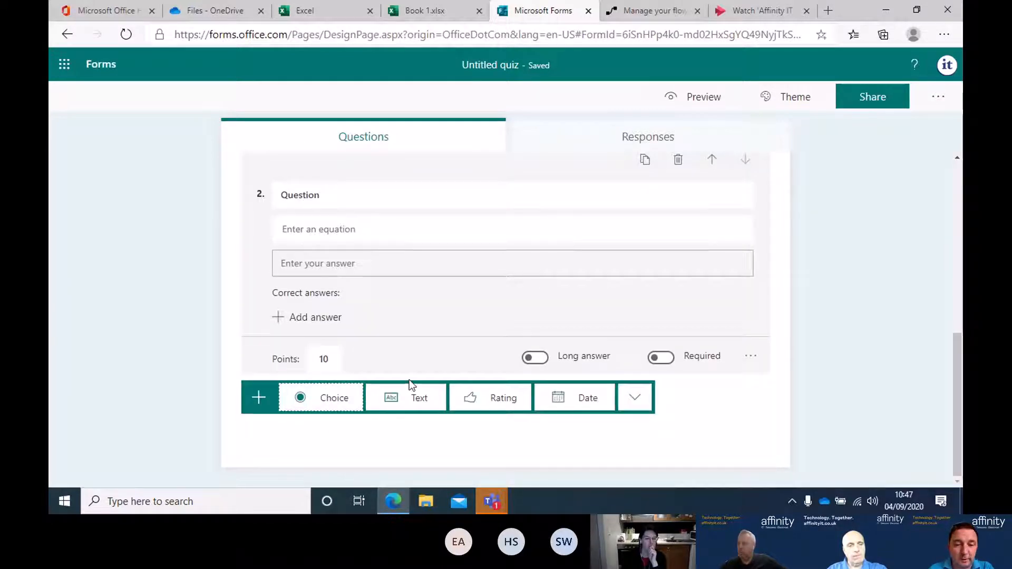
left_click(323, 393)
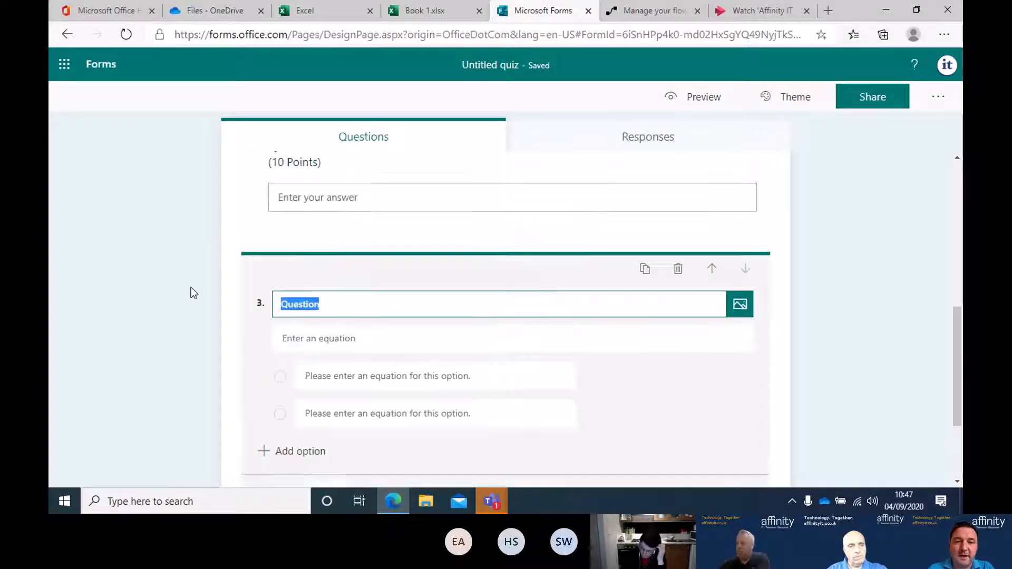
left_click(308, 397)
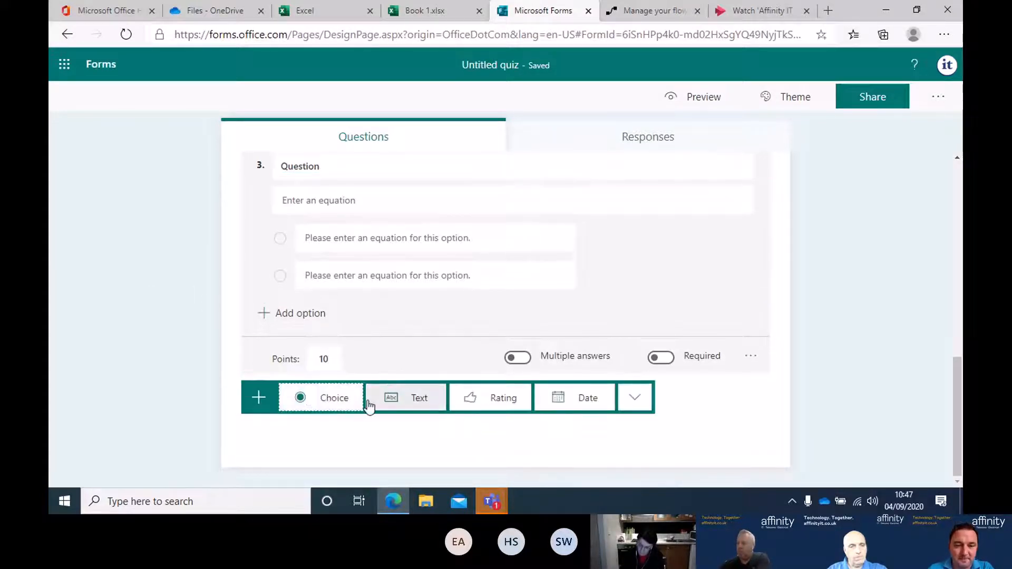
left_click(343, 405)
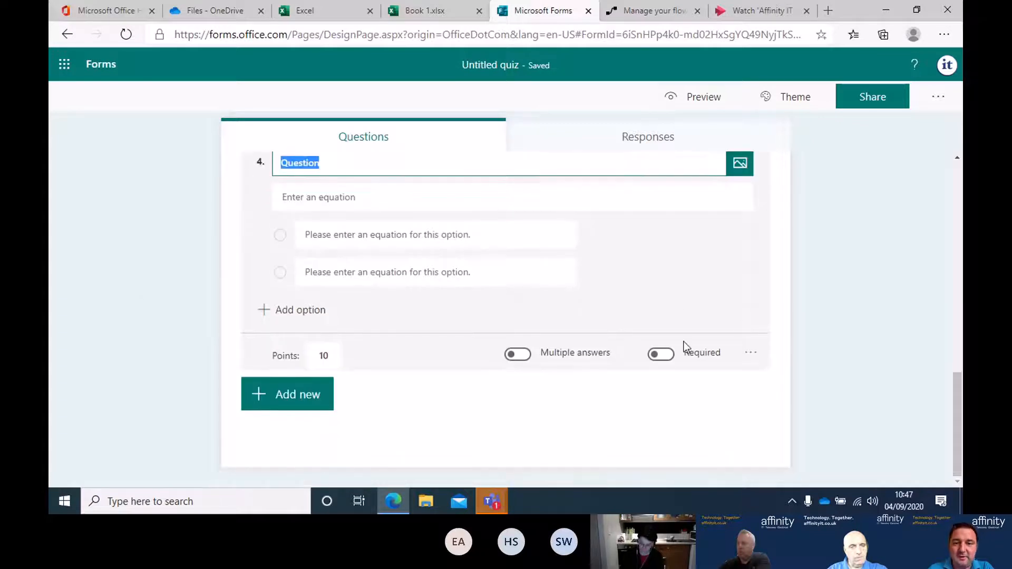
- Replace question 4's equation field with a subtitle and mark its second option as the correct answer
left_click(751, 361)
left_click(795, 397)
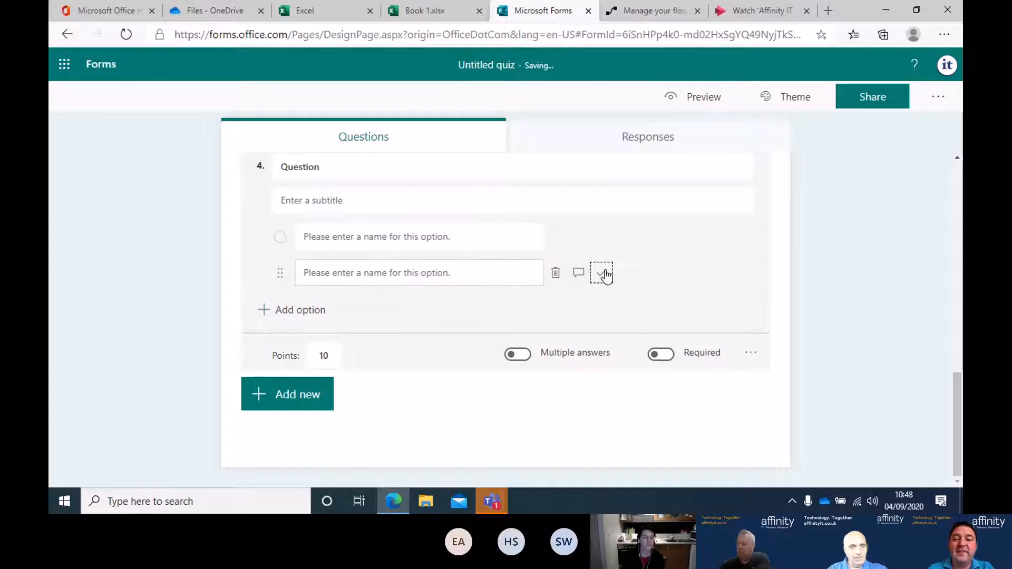
left_click(602, 273)
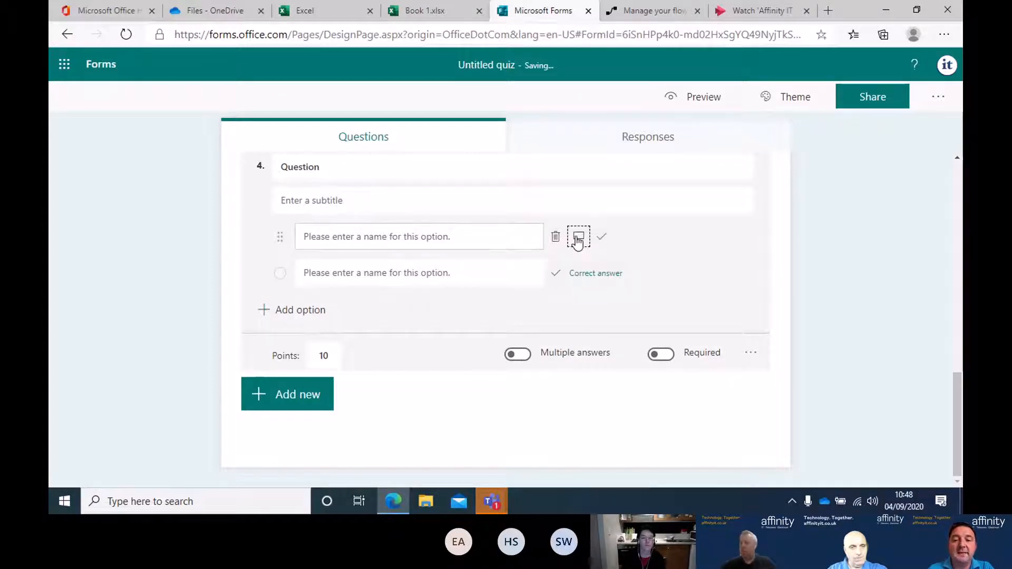
- Add a respondent message field to question 4's first option and return to the list of forms
left_click(578, 239)
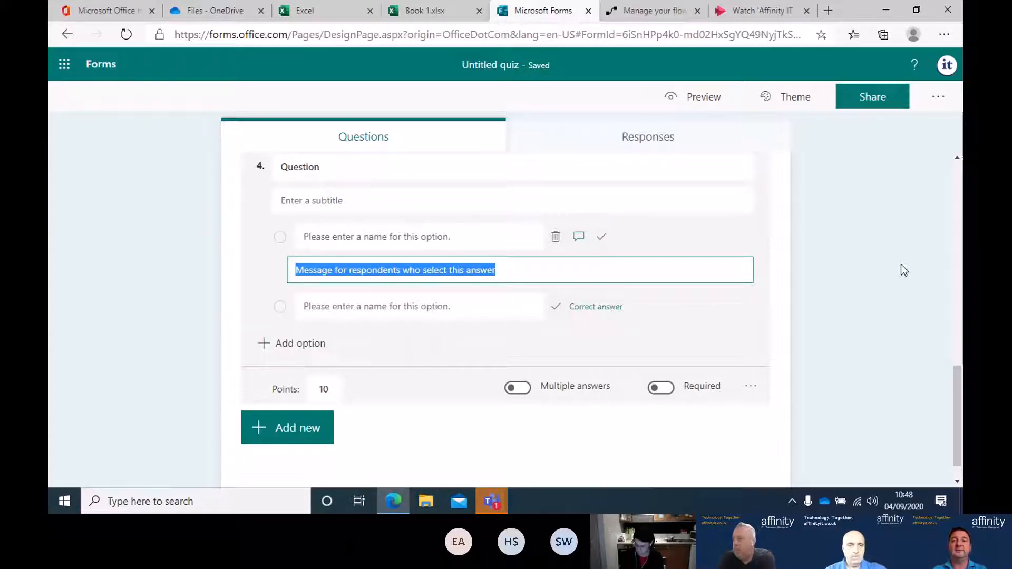
left_click(115, 64)
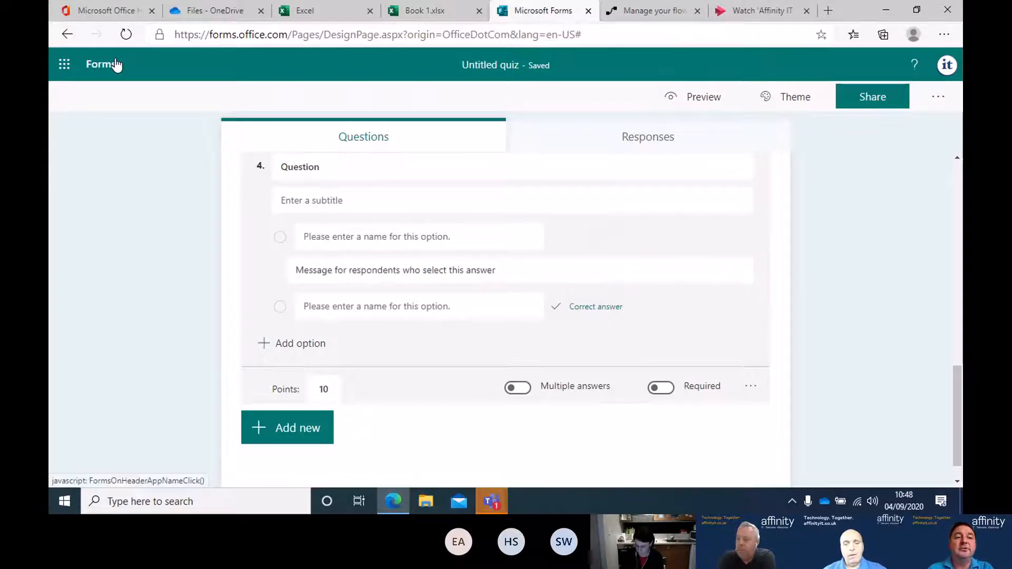
scroll(654, 243, "down", 1)
scroll(649, 236, "down", 1)
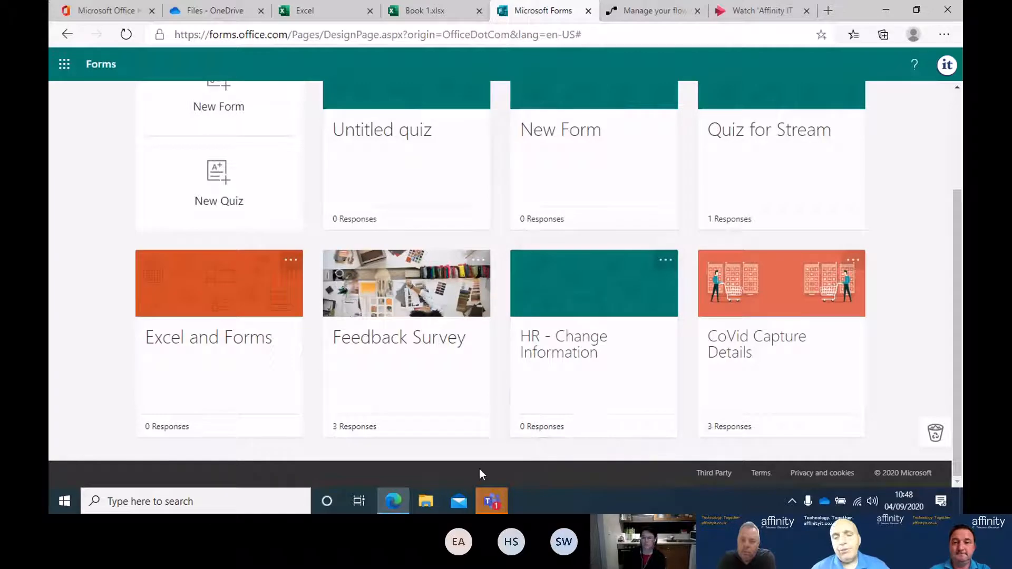
- Check the open Teams meeting windows and minimise the floating call window covering the forms list
mouse_move(492, 502)
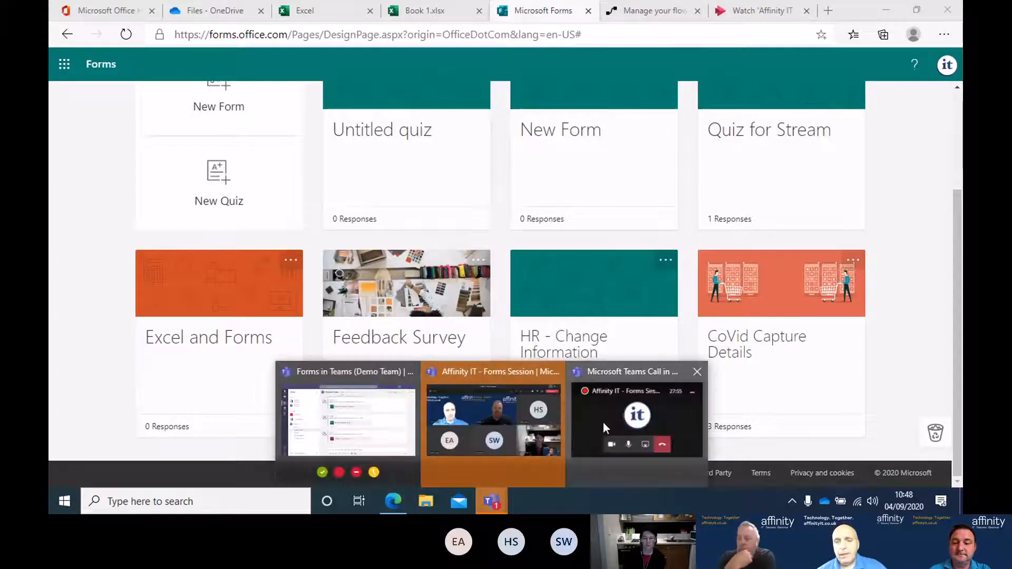
mouse_move(602, 422)
mouse_move(532, 424)
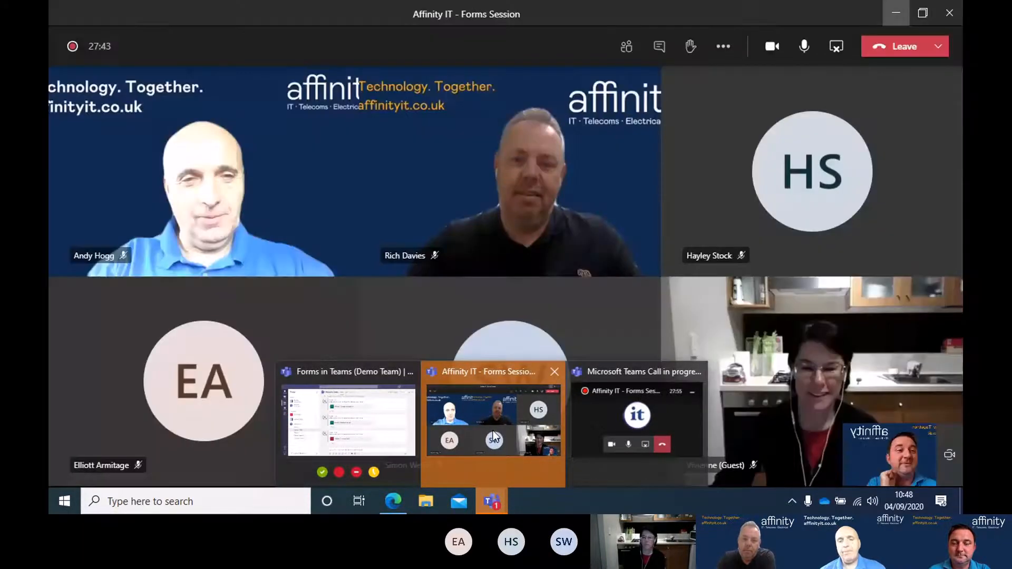
mouse_move(382, 444)
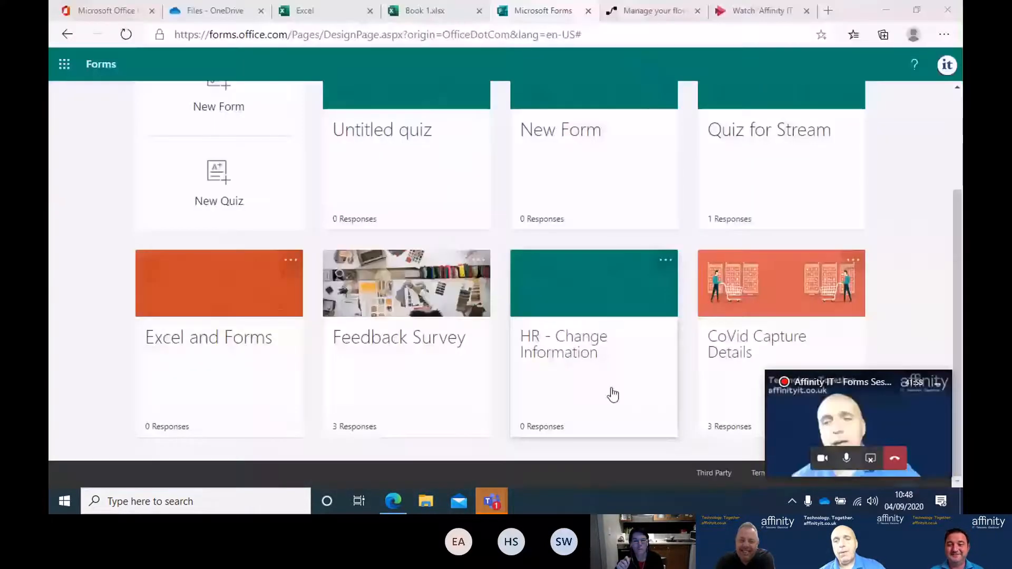
scroll(561, 332, "up", 3)
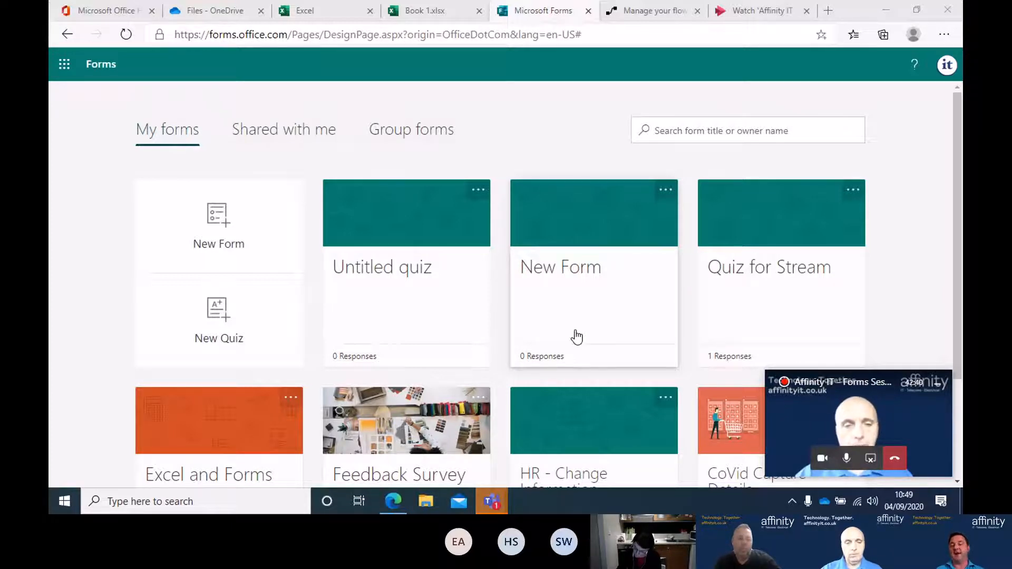
left_click(938, 195)
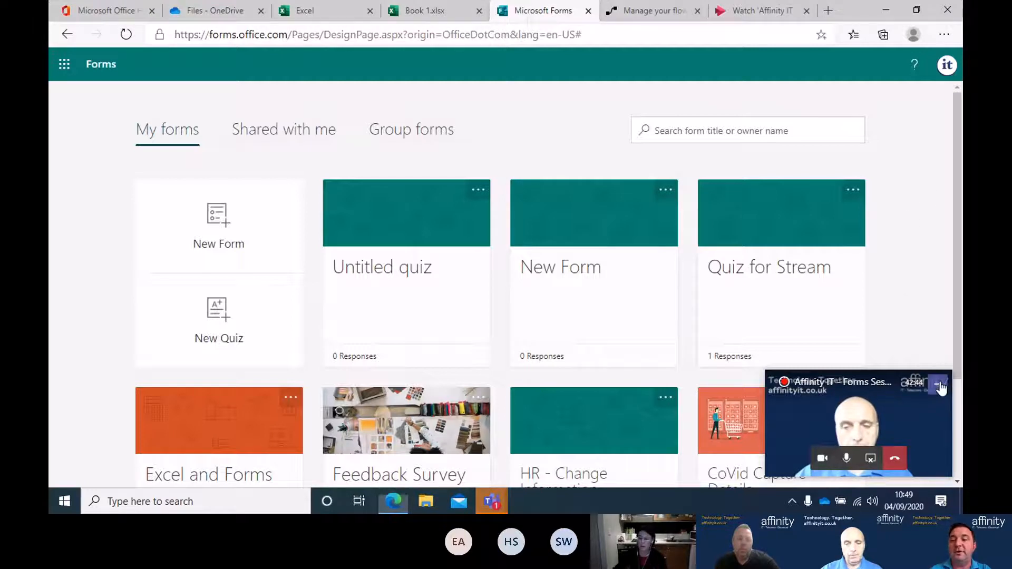
- Open the CoVid Capture Details form and review its introduction and five questions
scroll(905, 262, "down", 3)
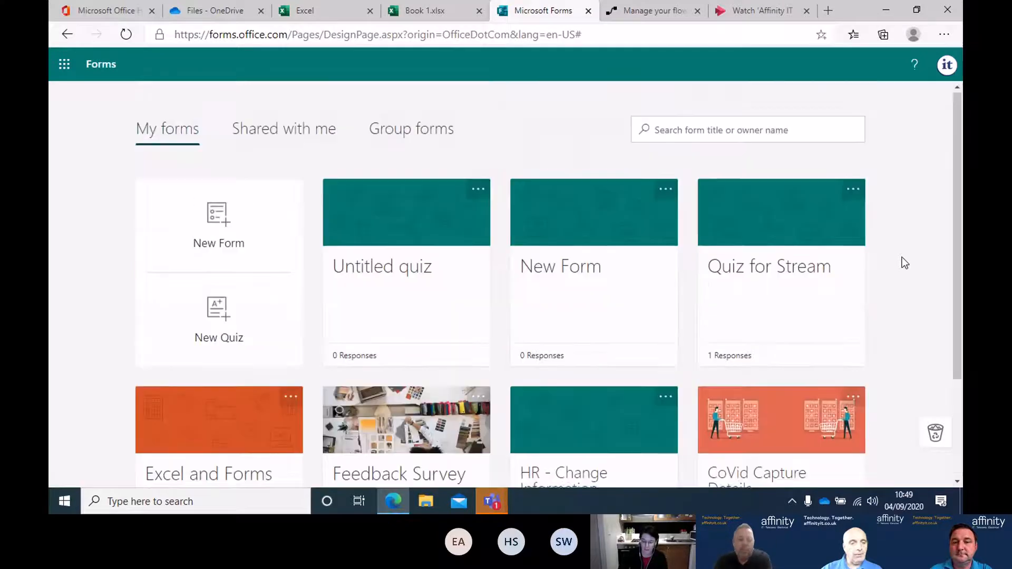
scroll(902, 262, "up", 3)
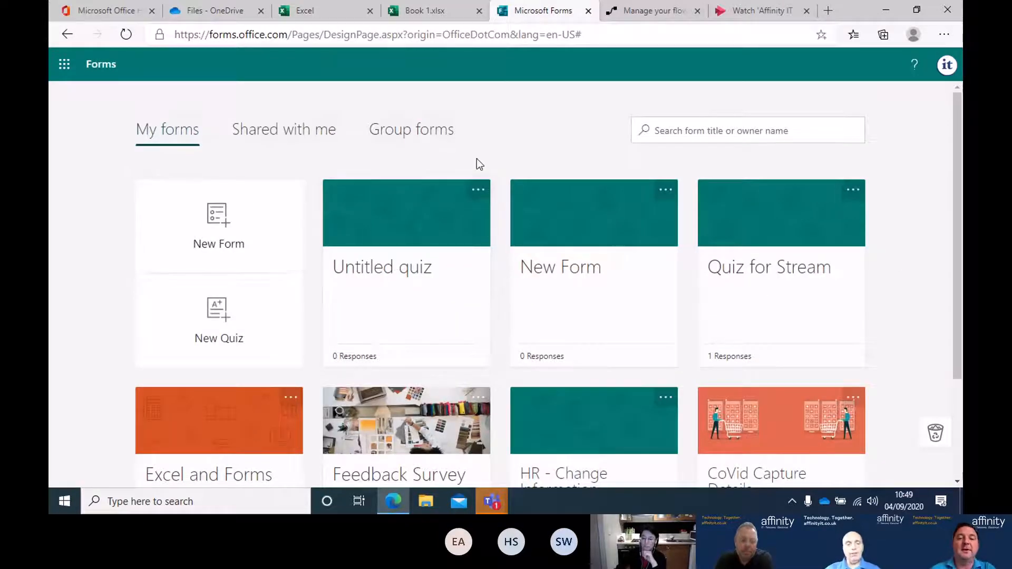
scroll(490, 174, "down", 3)
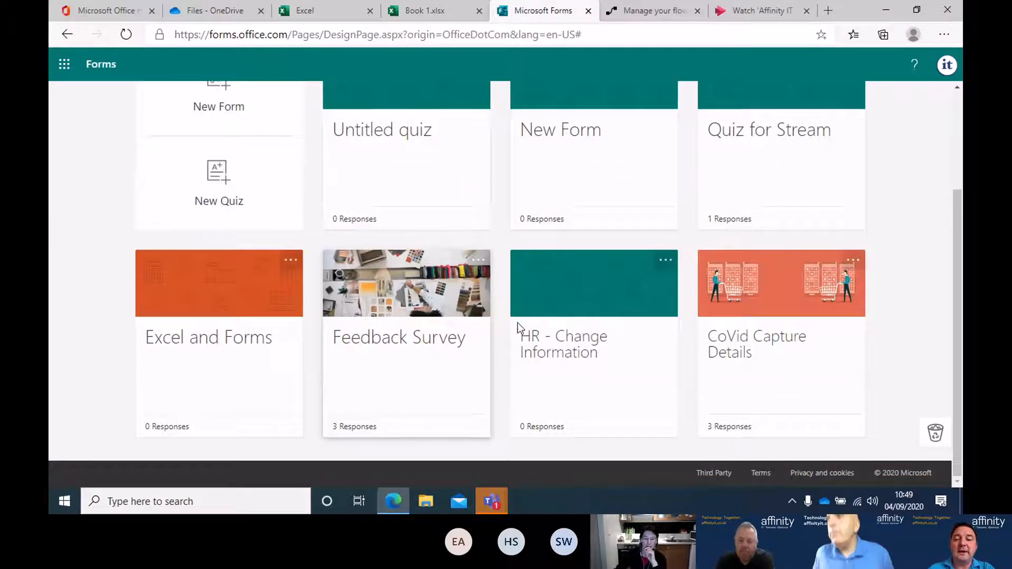
left_click(765, 336)
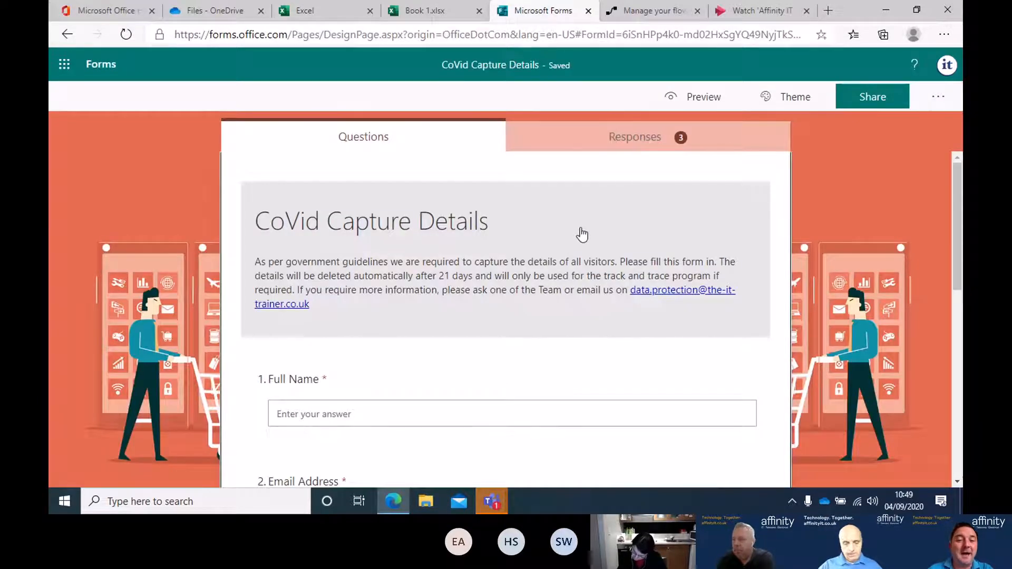
scroll(582, 235, "down", 10)
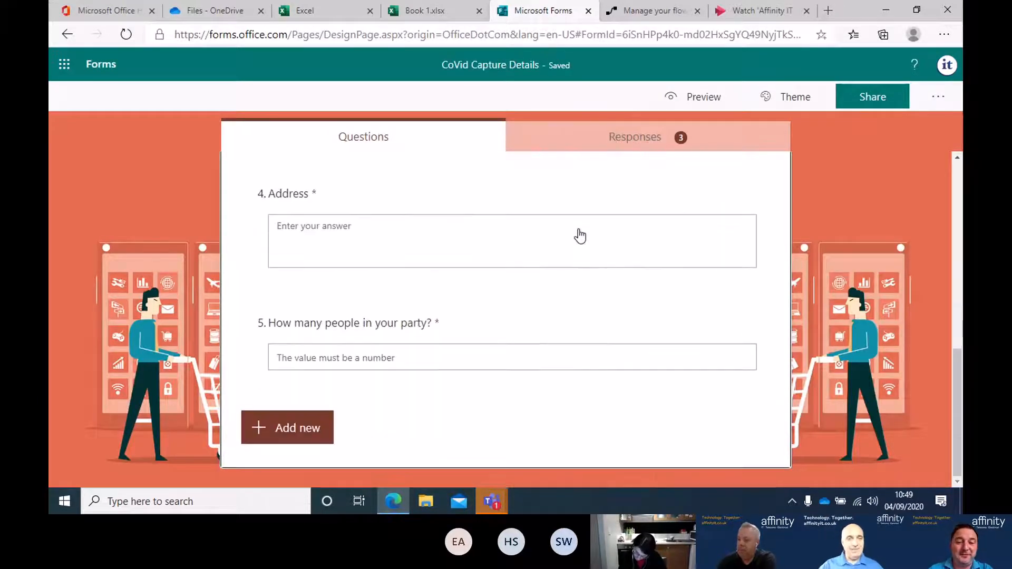
scroll(445, 245, "up", 5)
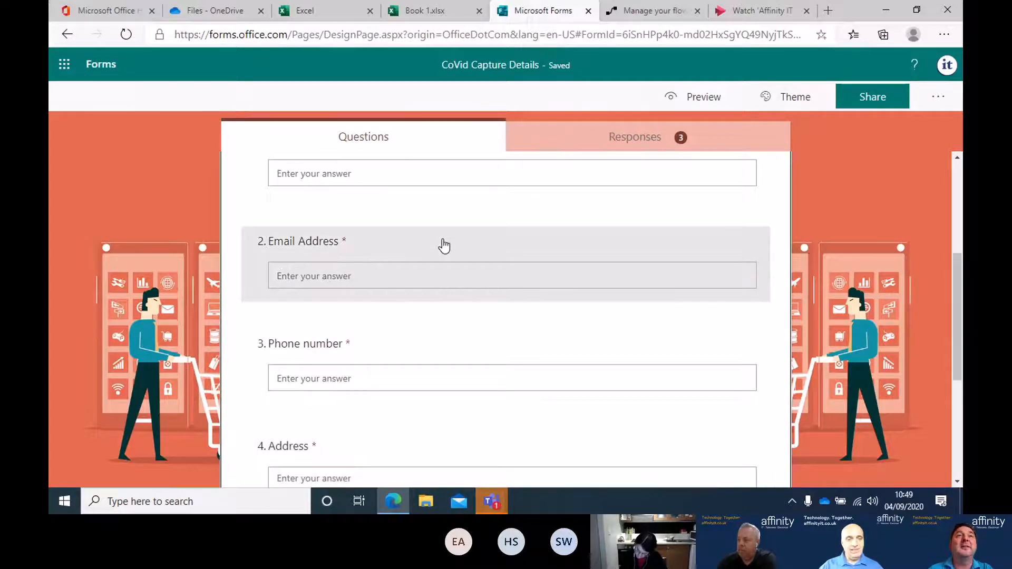
scroll(444, 245, "up", 2)
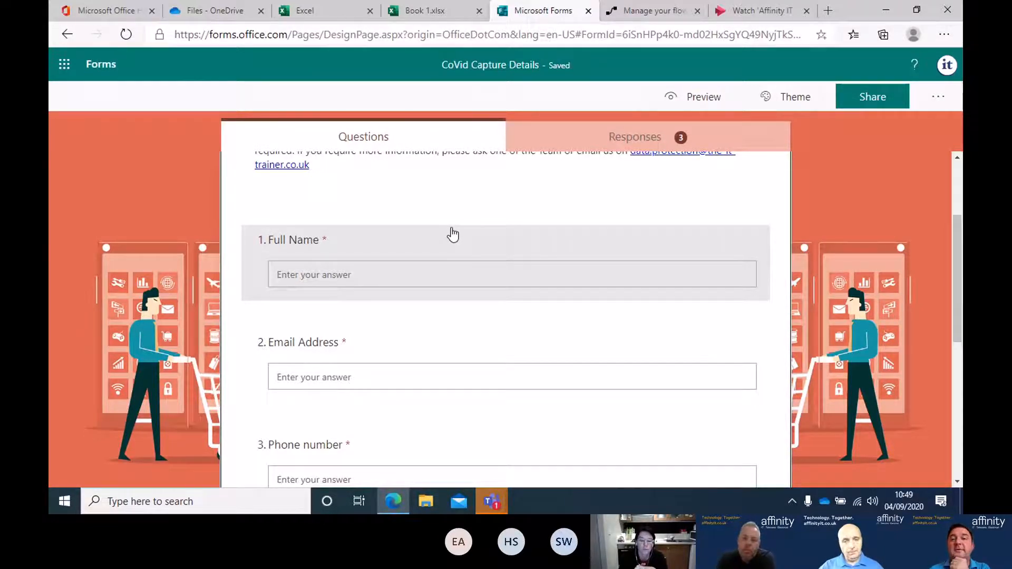
scroll(453, 235, "up", 3)
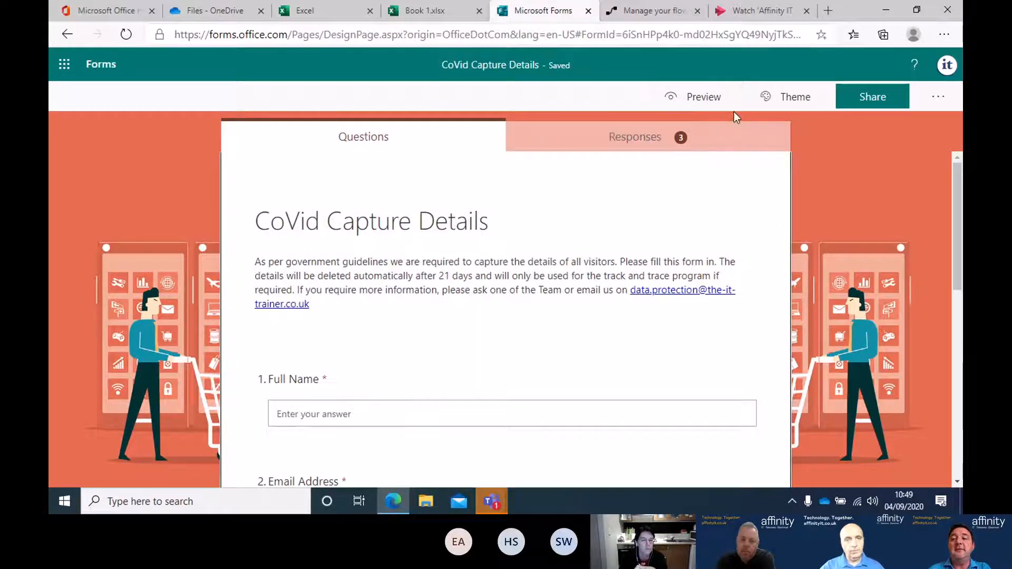
- Display the CoVid Capture Details form's QR code among its sharing options and close the sharing pane
left_click(875, 103)
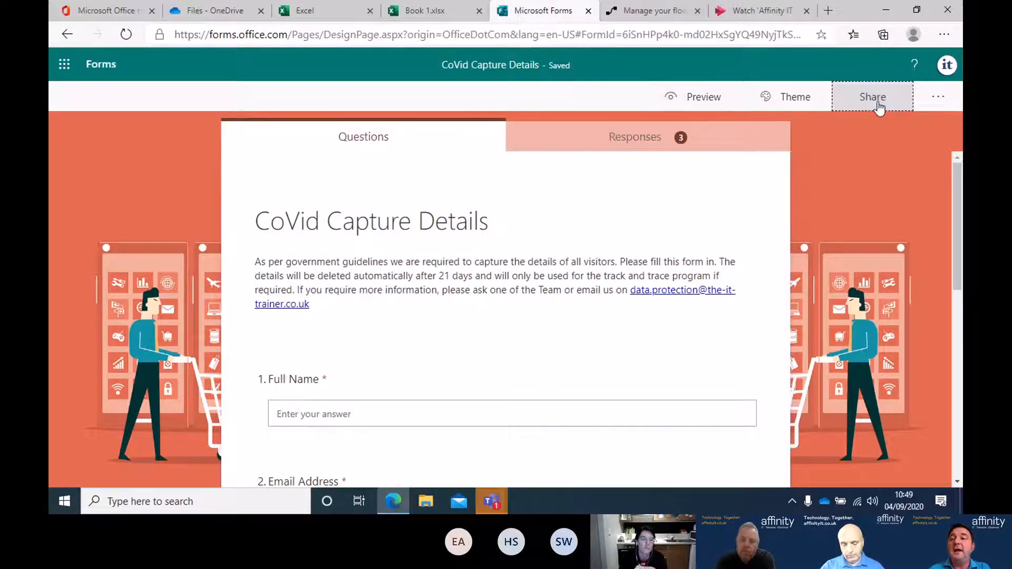
left_click(766, 279)
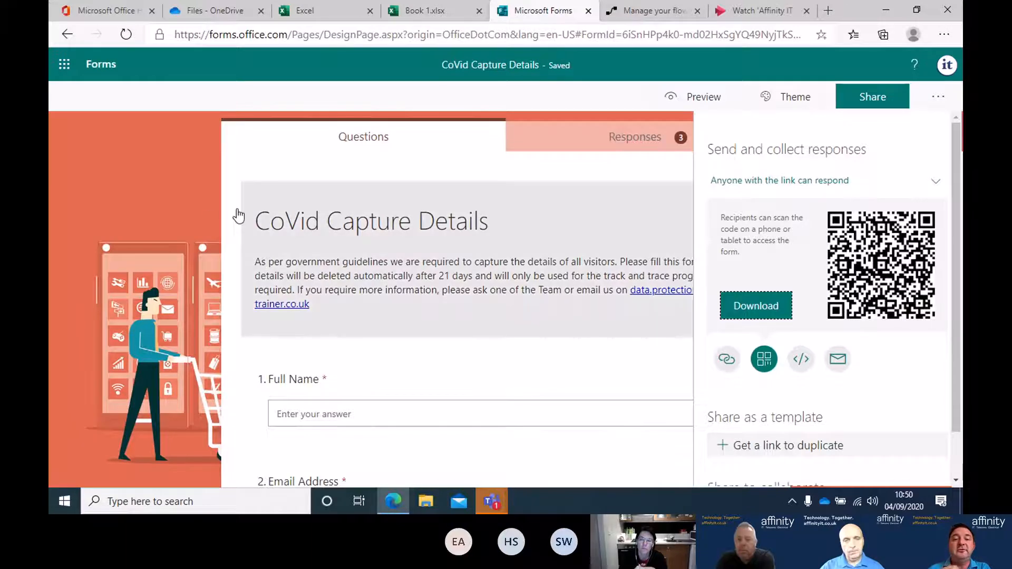
left_click(187, 192)
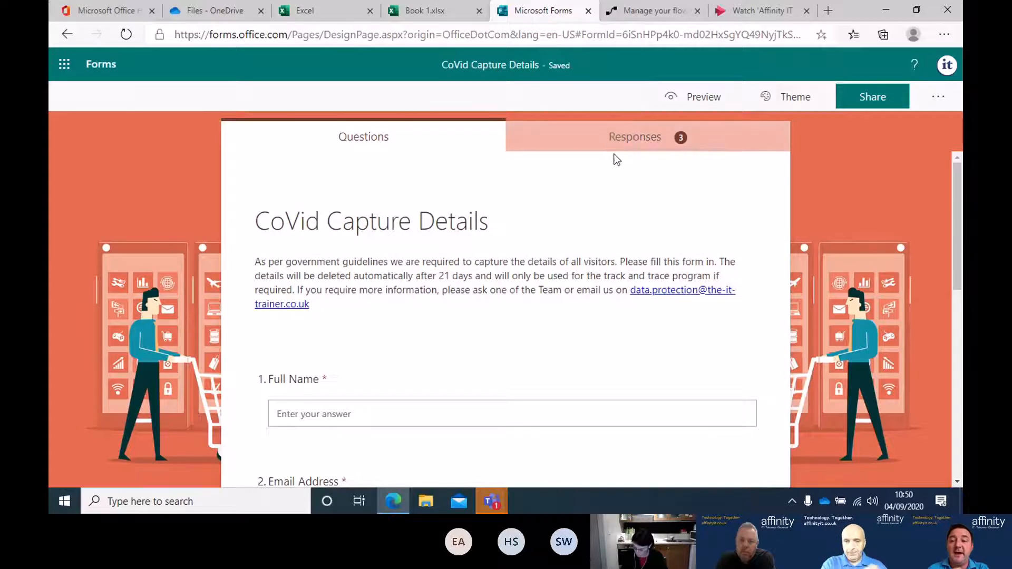
- Review the CoVid Capture Details form's remaining questions and examine its response summary for each question
scroll(573, 255, "down", 6)
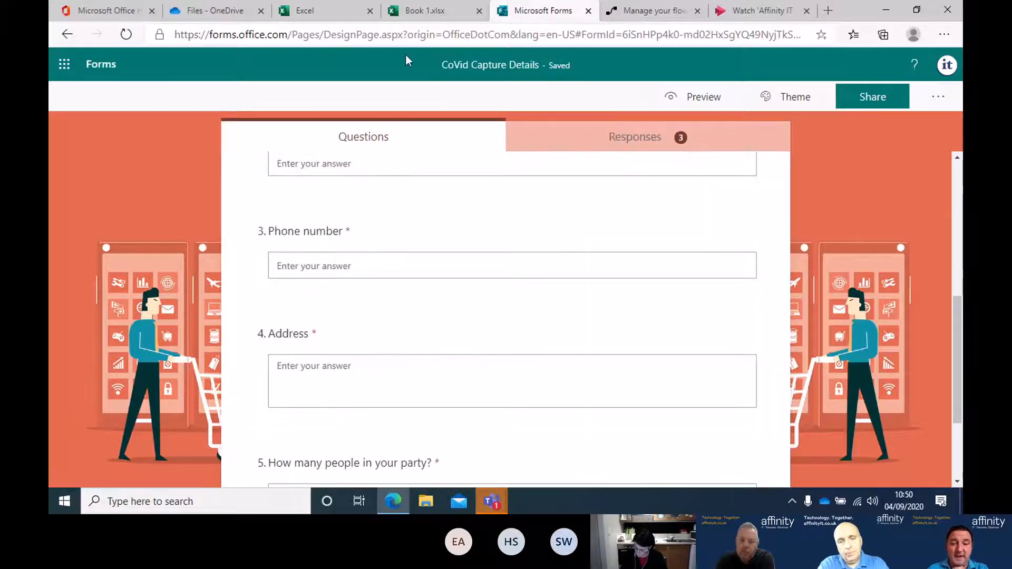
scroll(513, 300, "down", 3)
left_click(649, 137)
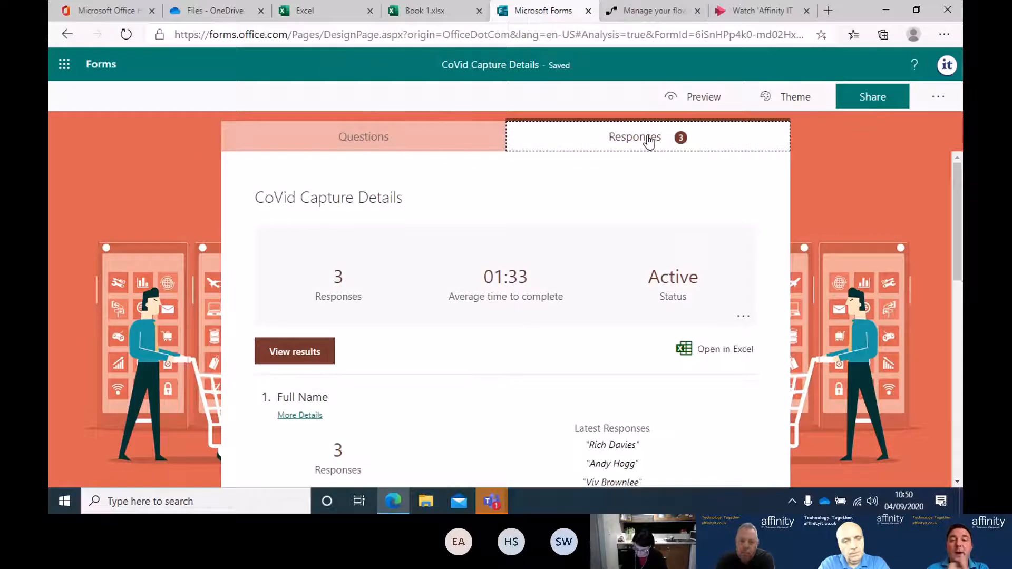
scroll(703, 251, "down", 3)
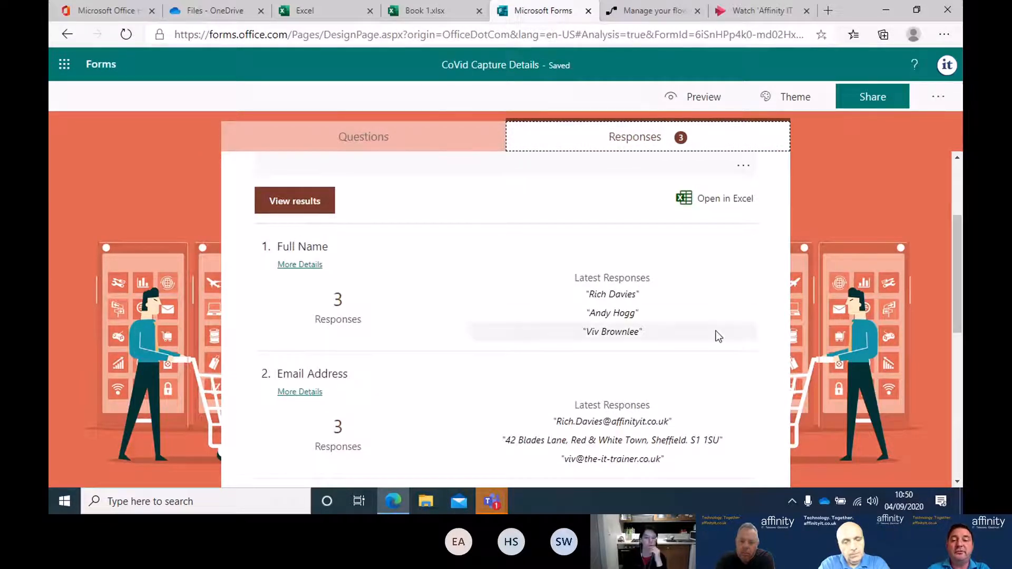
scroll(388, 287, "down", 5)
scroll(394, 331, "down", 3)
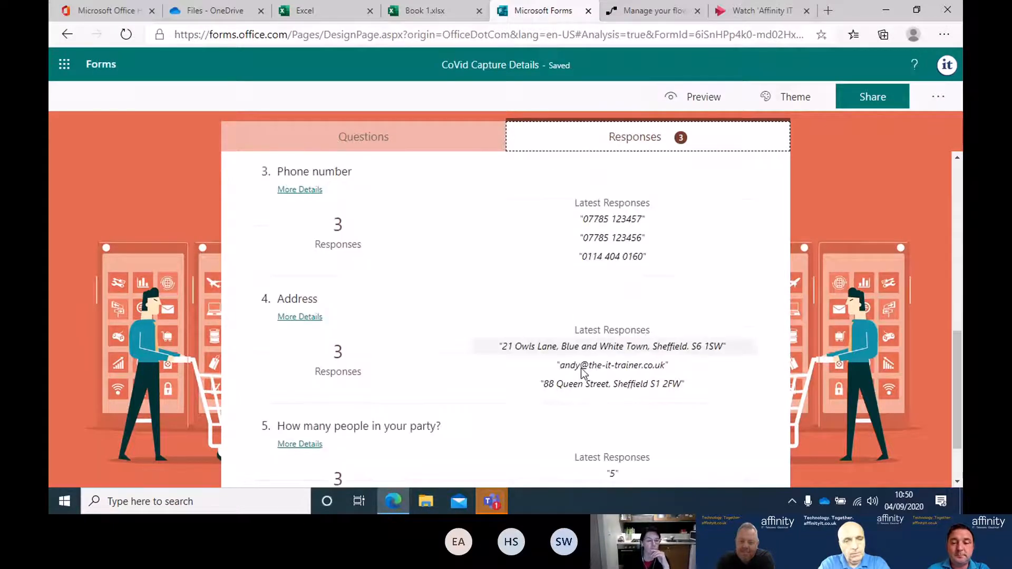
scroll(550, 348, "up", 11)
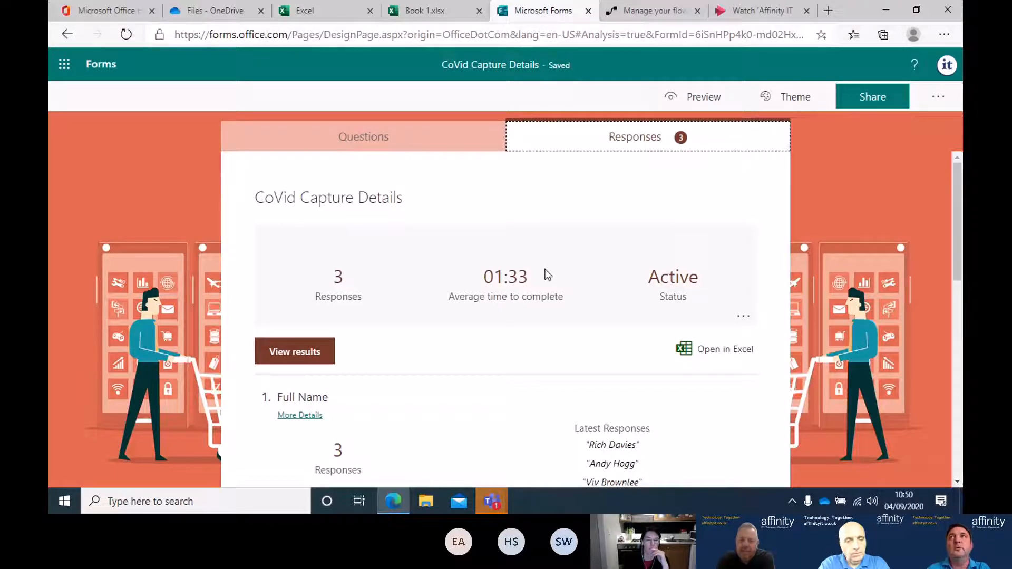
- Open the individual results of the CoVid form and step forward to respondent 3's answers
scroll(520, 319, "down", 2)
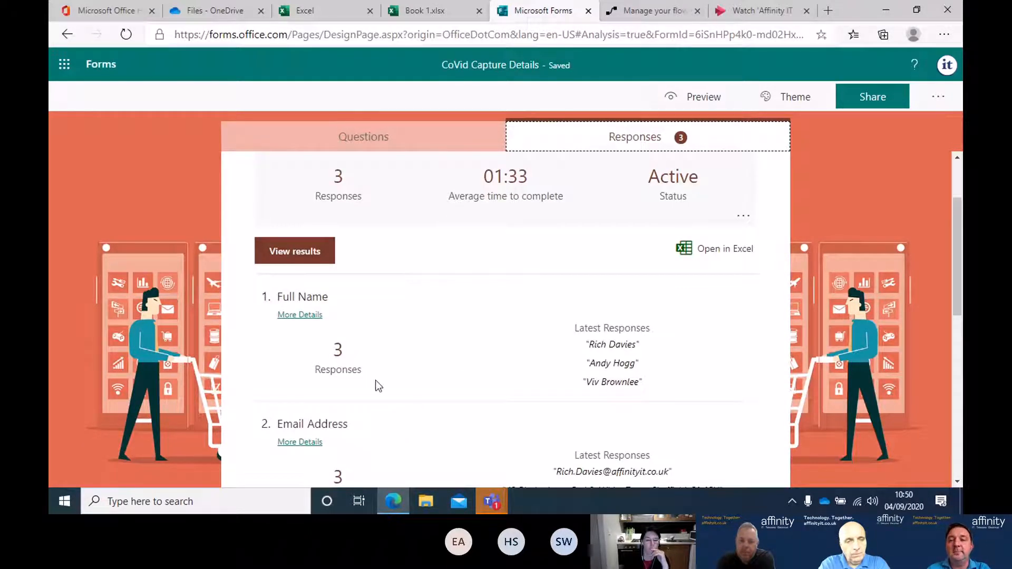
left_click(308, 259)
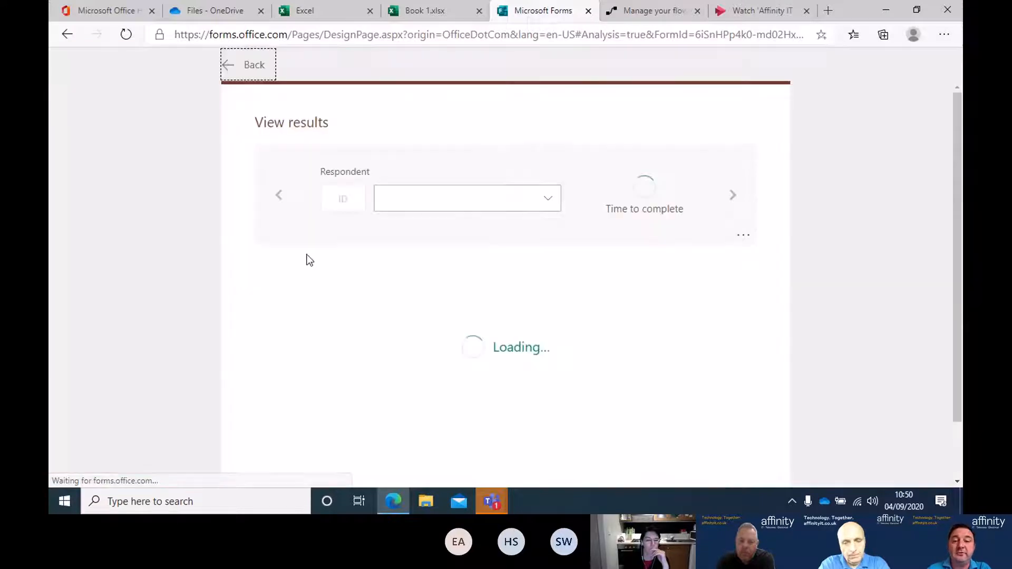
scroll(305, 221, "down", 2)
scroll(305, 221, "up", 2)
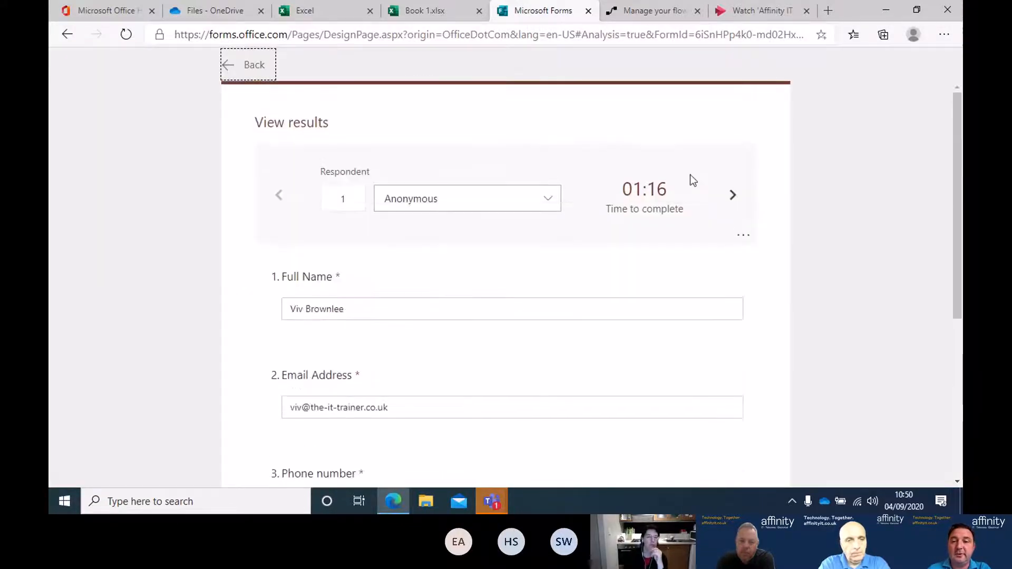
left_click(733, 196)
left_click(733, 195)
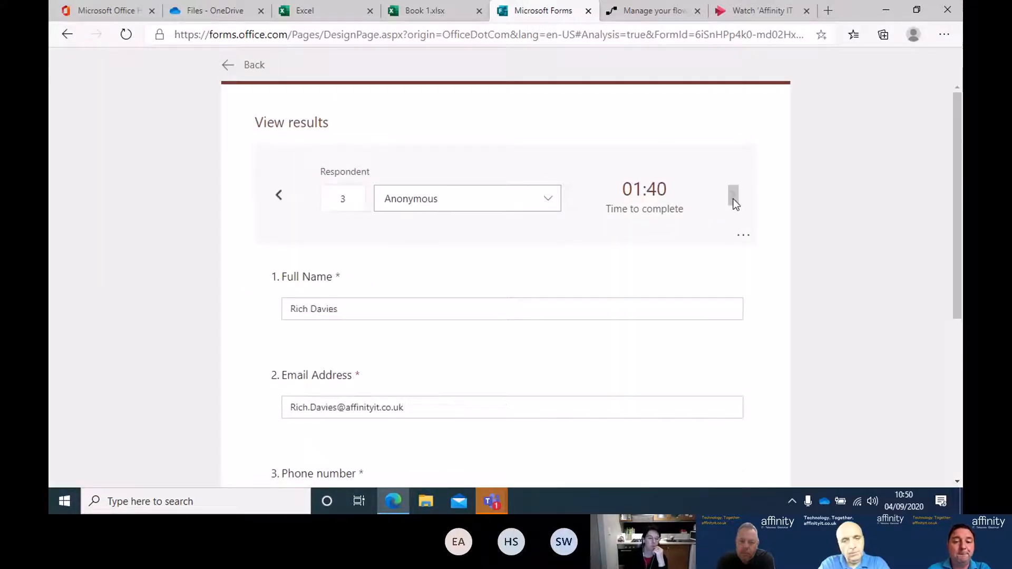
- Check the additional options for respondent 3's response and go back through respondent 1 to the response summary
left_click(743, 240)
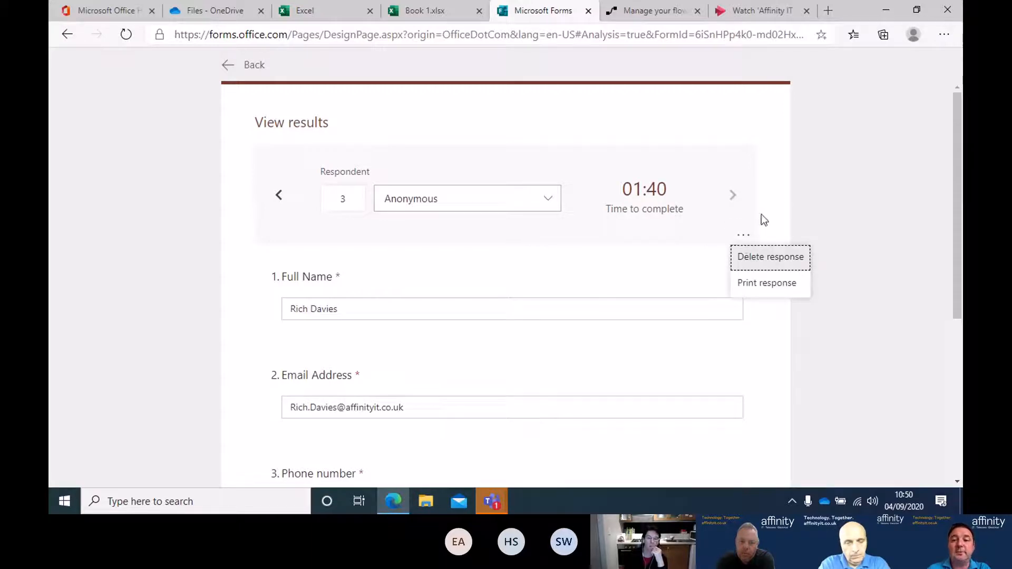
left_click(840, 188)
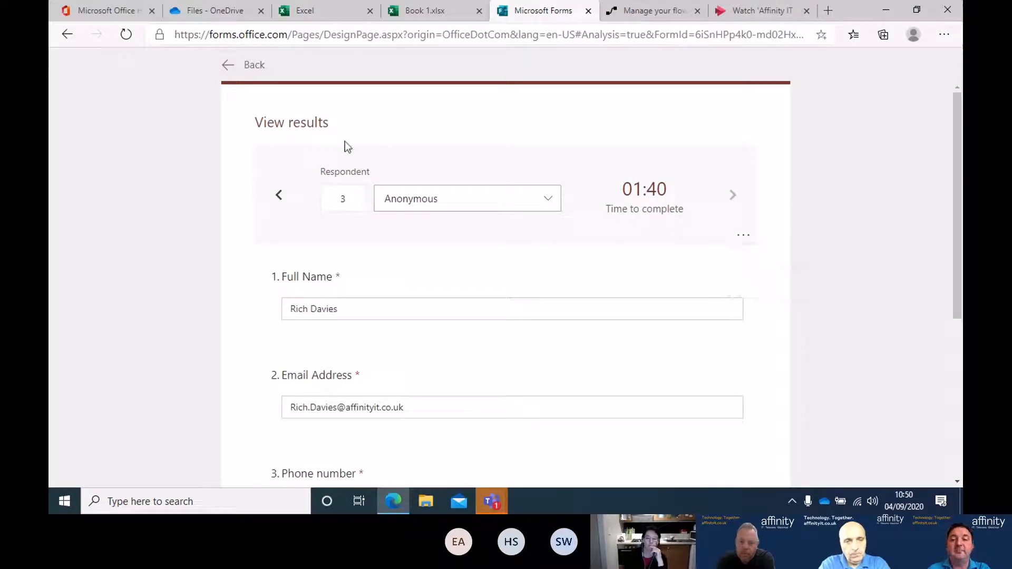
left_click(279, 196)
left_click(280, 196)
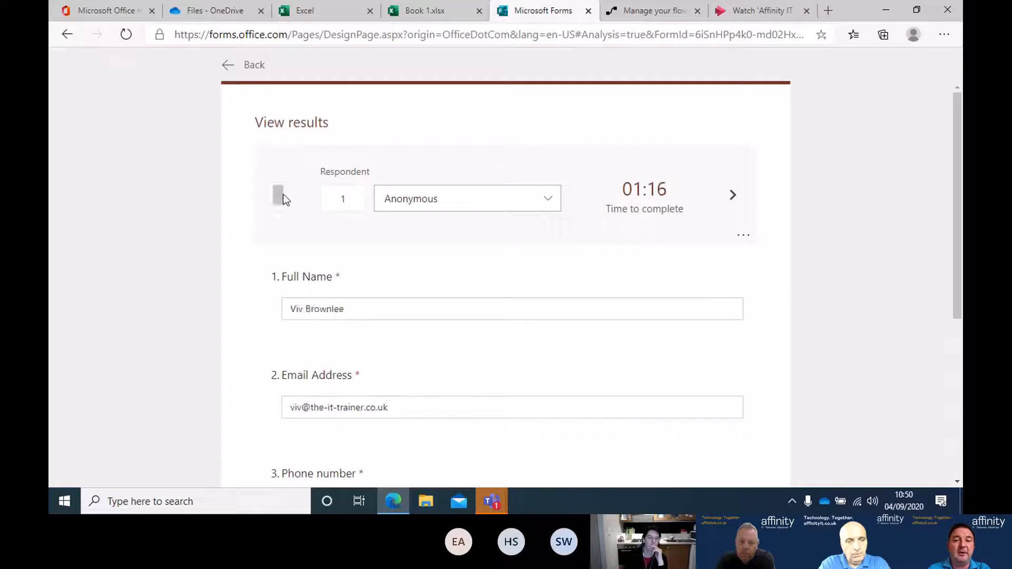
left_click(243, 66)
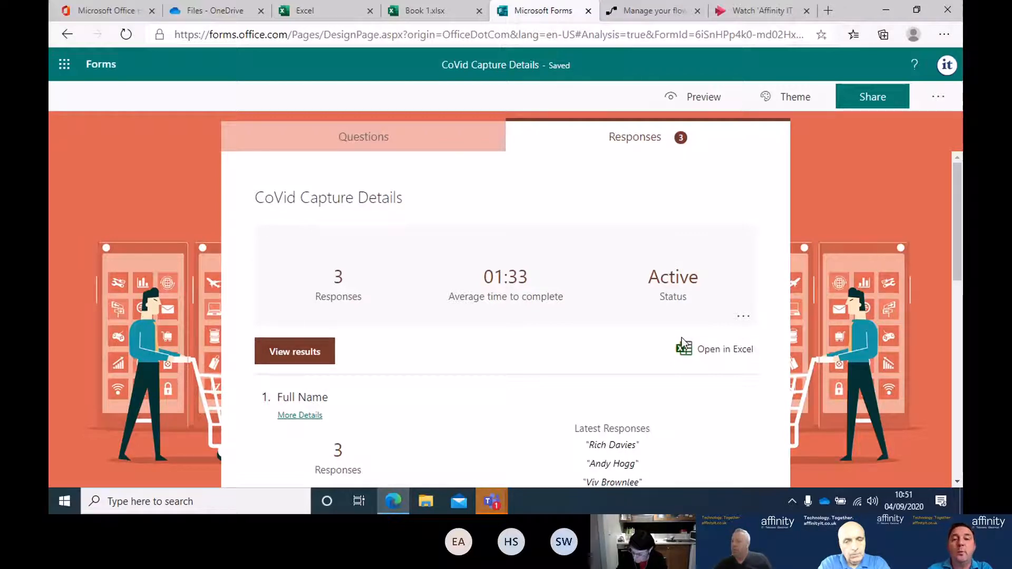
- Return to the forms overview, open the HR - Change Information form and look at its introduction and first question
left_click(95, 67)
scroll(613, 309, "down", 3)
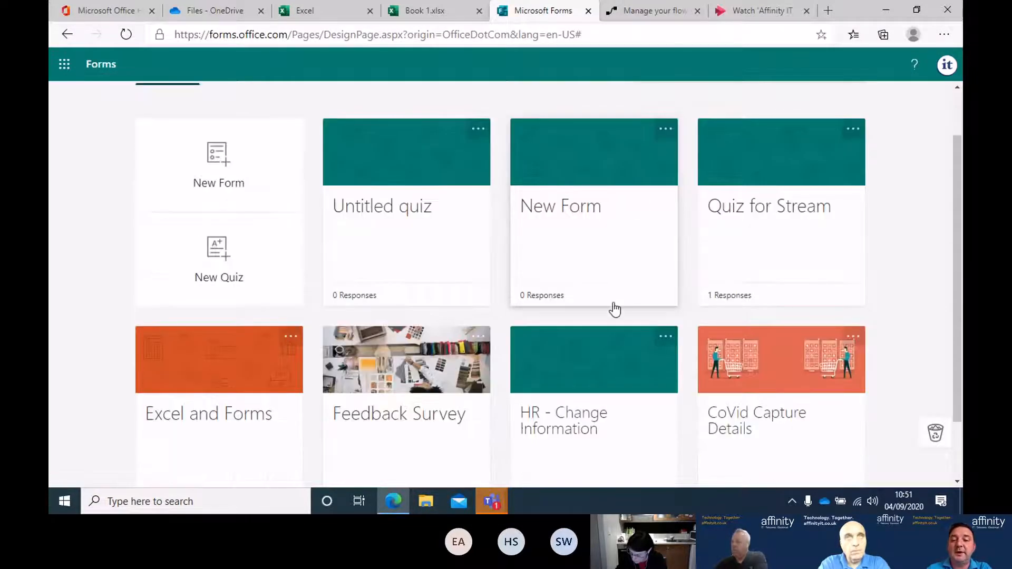
left_click(565, 357)
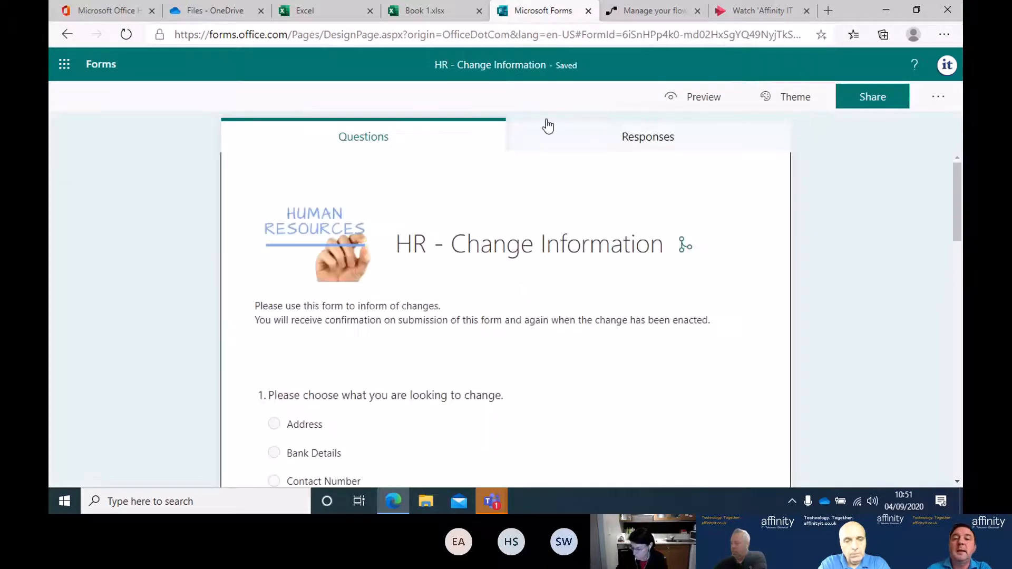
scroll(655, 253, "down", 4)
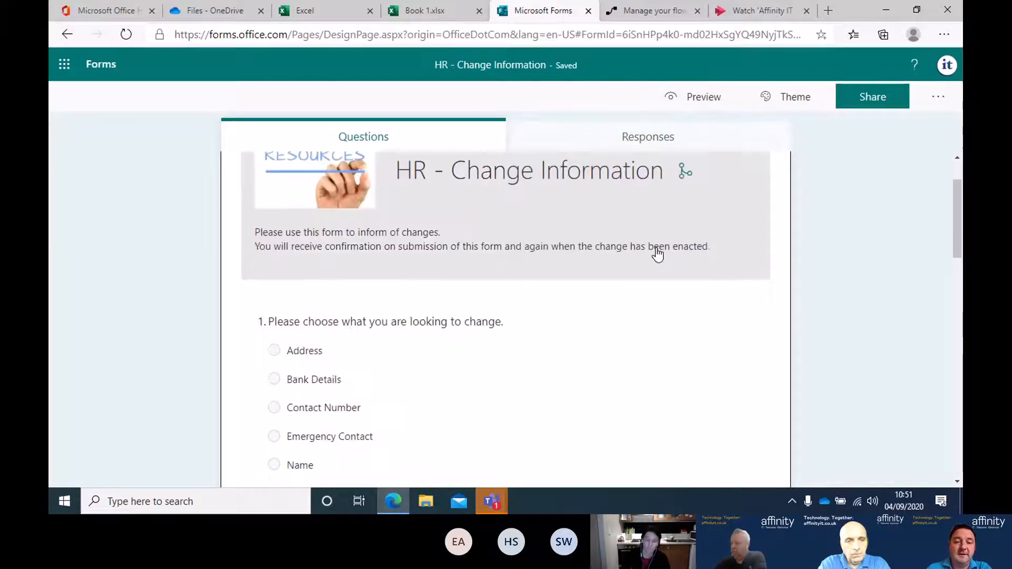
scroll(294, 267, "up", 4)
scroll(398, 311, "down", 3)
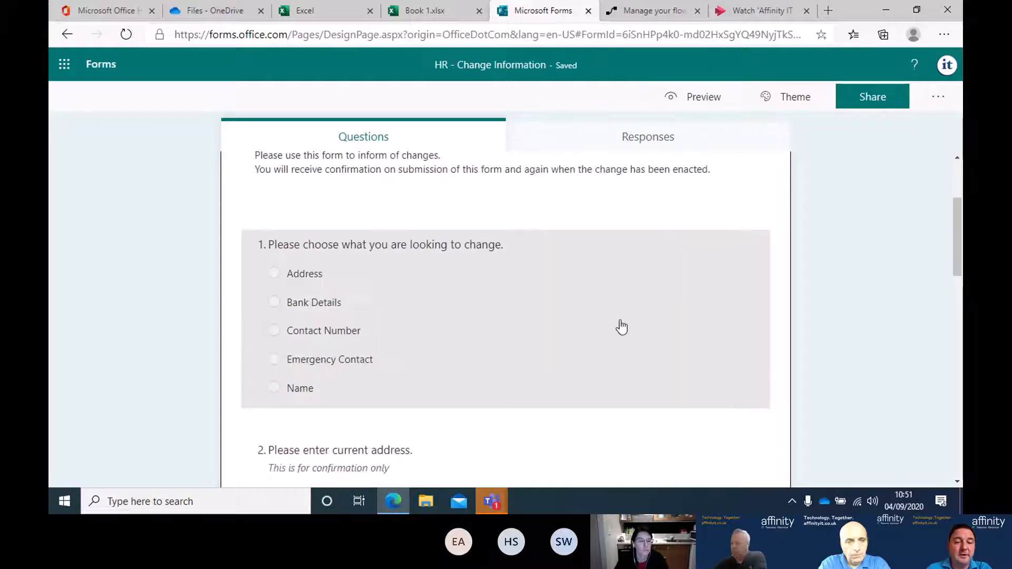
scroll(538, 322, "down", 3)
- Preview the HR - Change Information form and read its introduction and the list of details that can be changed
left_click(691, 97)
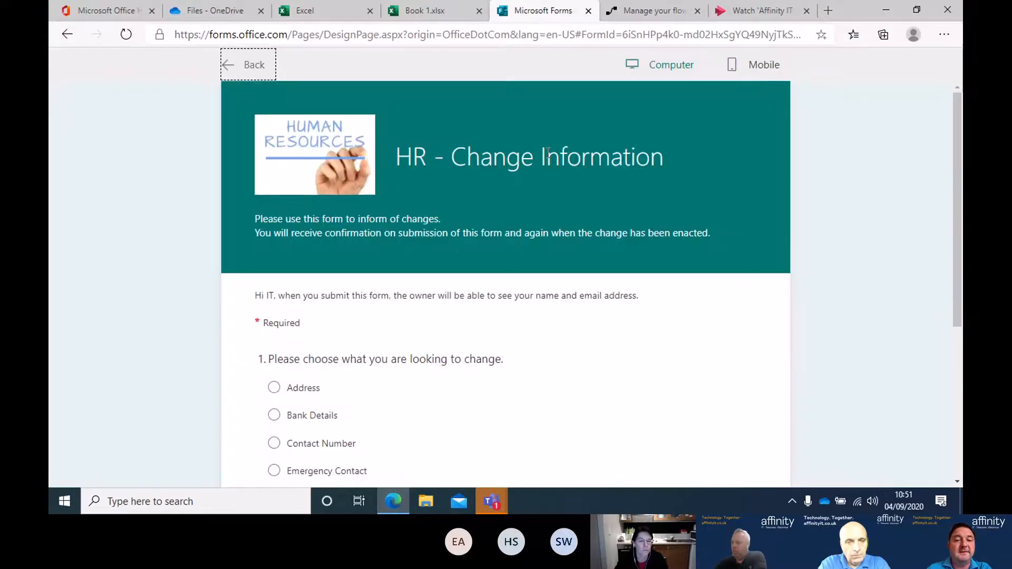
scroll(479, 248, "down", 1)
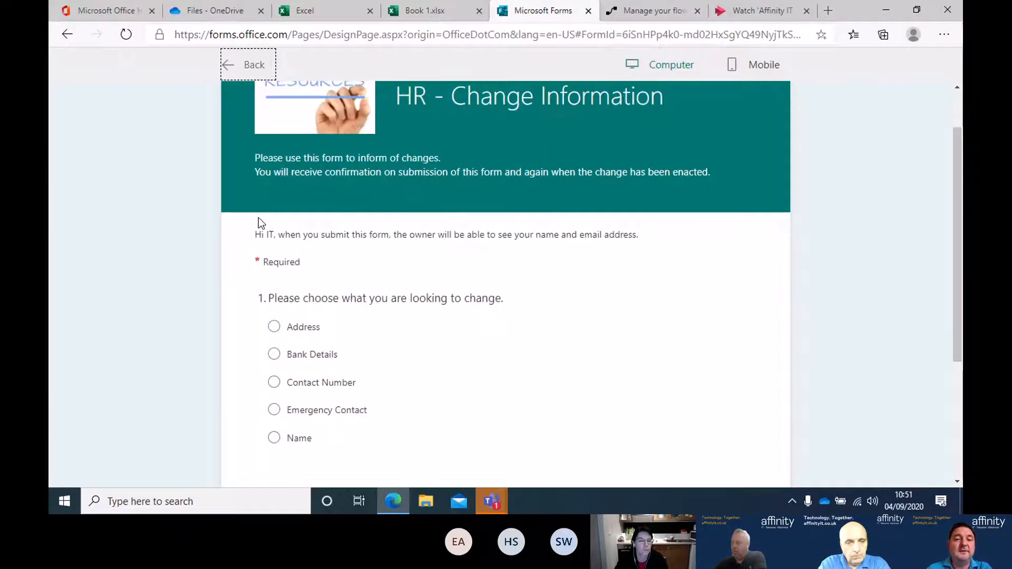
scroll(258, 218, "up", 1)
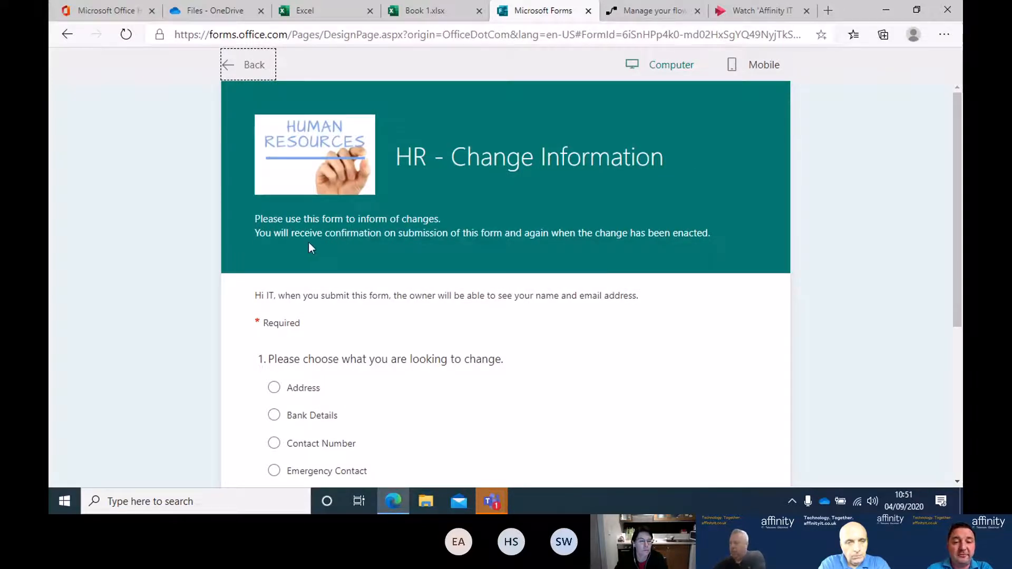
scroll(309, 248, "down", 1)
scroll(274, 332, "down", 3)
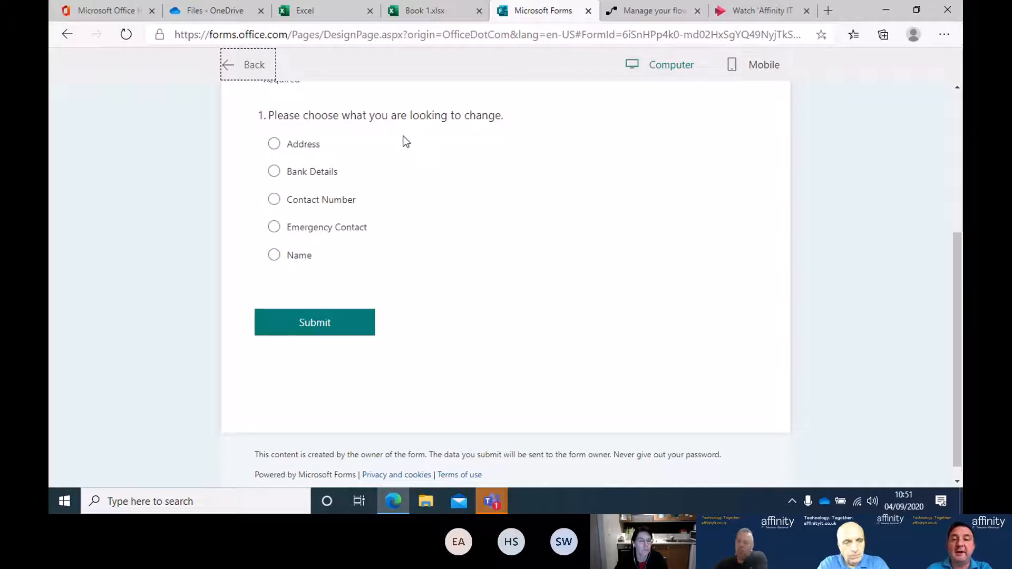
scroll(401, 158, "up", 2)
- Choose Address as the detail to change in the preview and check the follow-up questions
left_click(300, 274)
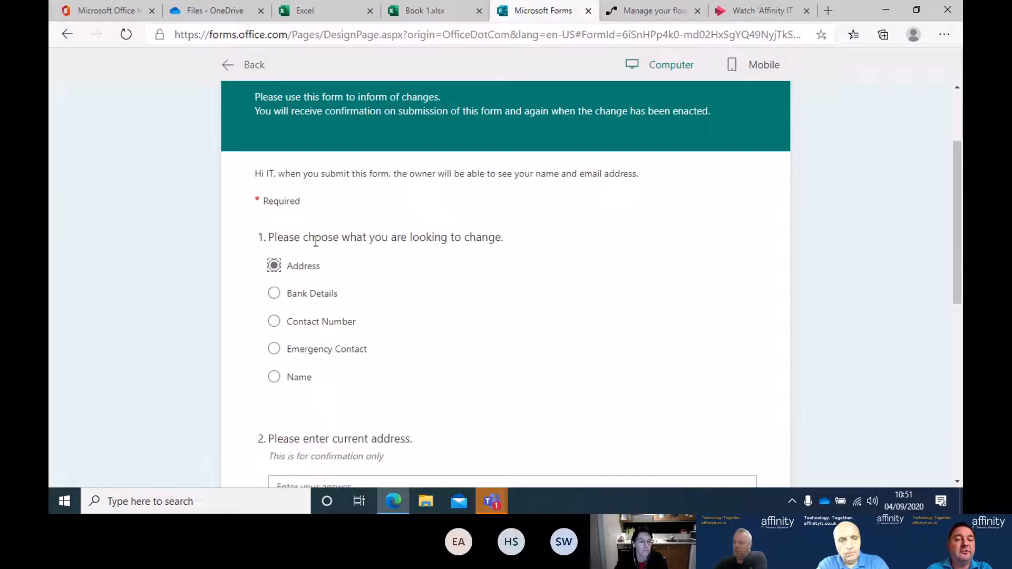
scroll(343, 316, "down", 4)
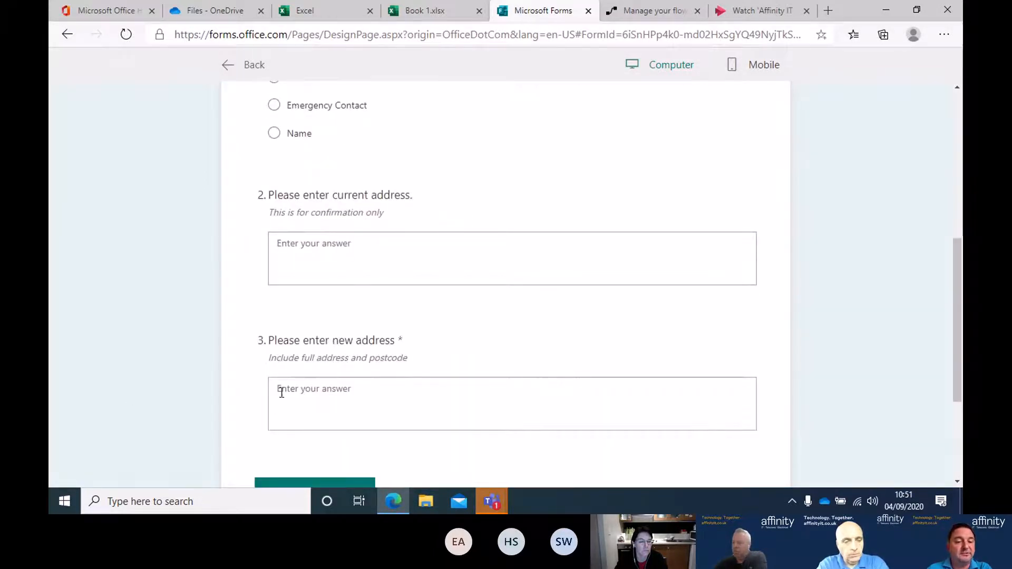
scroll(281, 393, "down", 3)
scroll(304, 340, "up", 6)
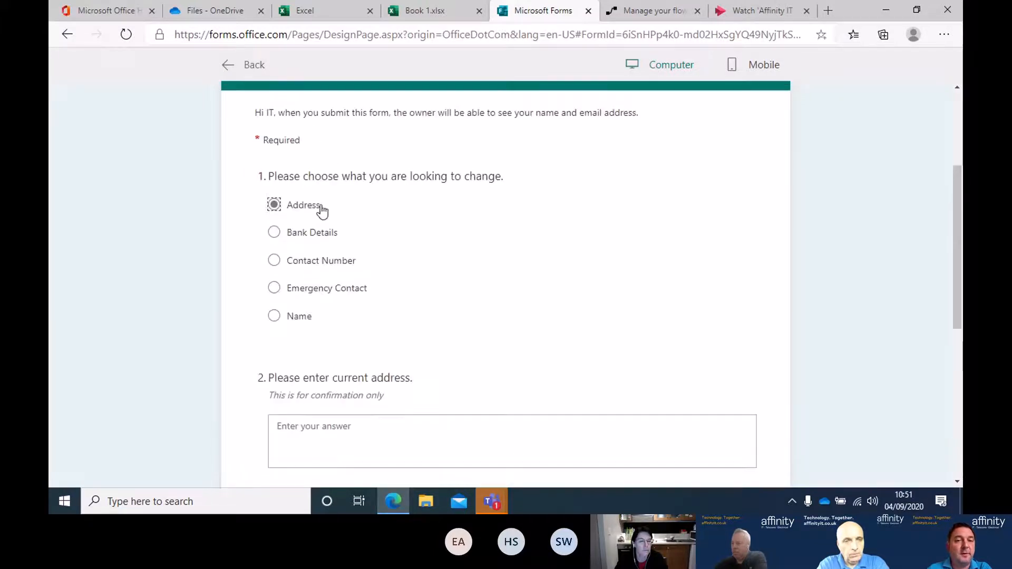
- Switch the previewed form's choice to Bank Details and look through the bank-related follow-up questions
left_click(306, 234)
scroll(357, 216, "down", 4)
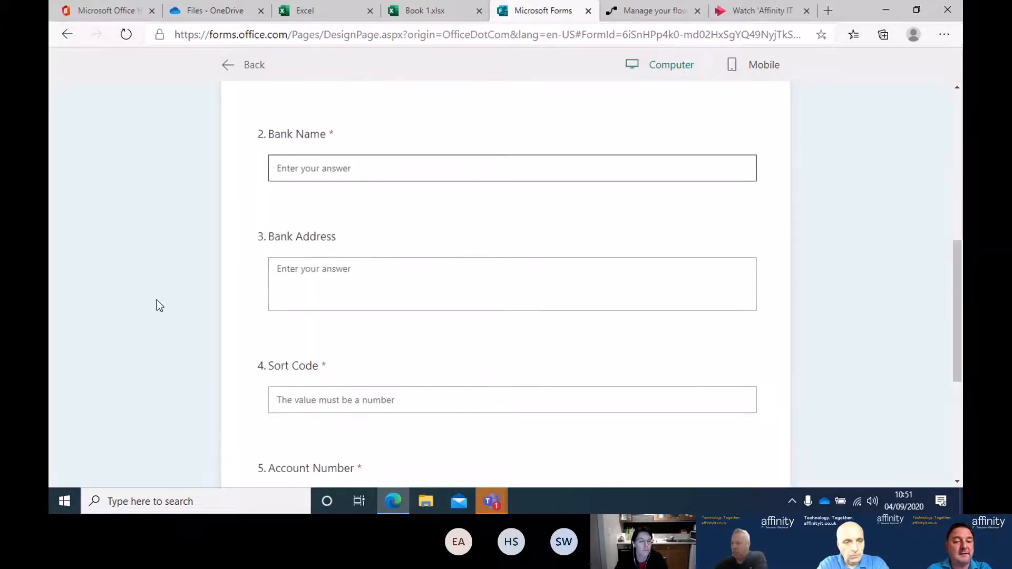
scroll(416, 226, "down", 2)
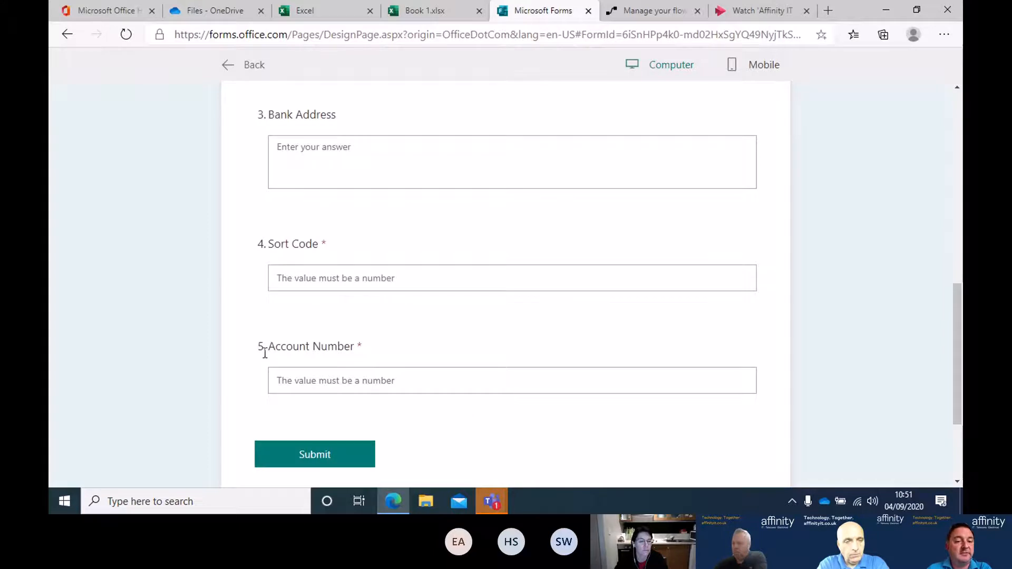
scroll(265, 353, "up", 5)
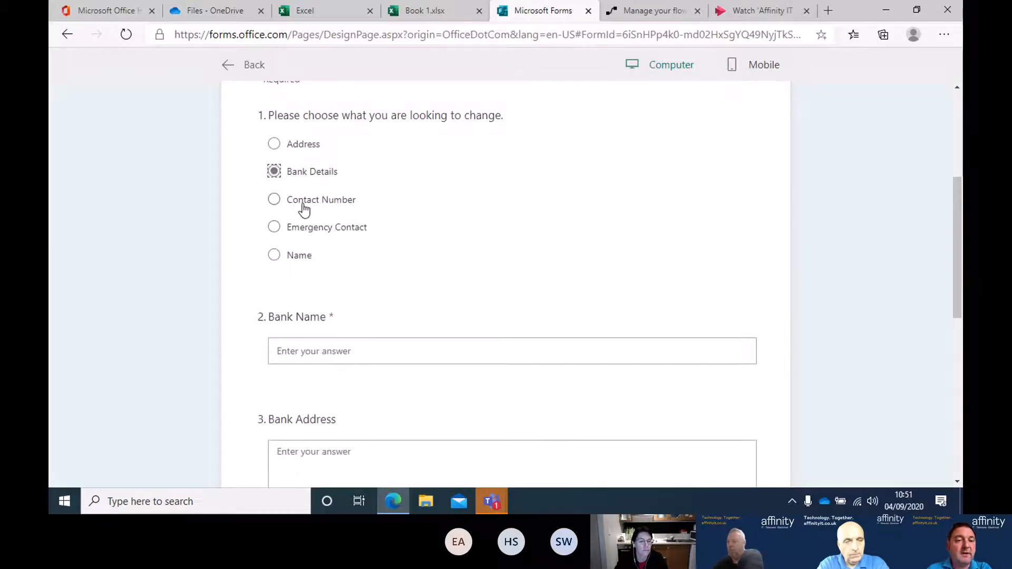
- Switch the choice to Contact Number, check its follow-up question and leave the preview
left_click(304, 209)
scroll(310, 204, "down", 1)
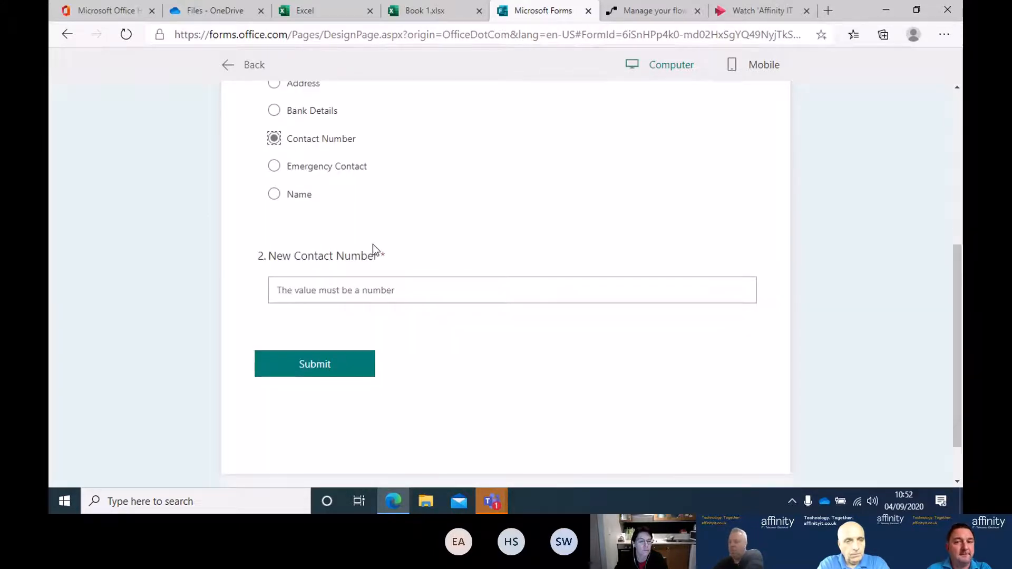
scroll(372, 245, "up", 5)
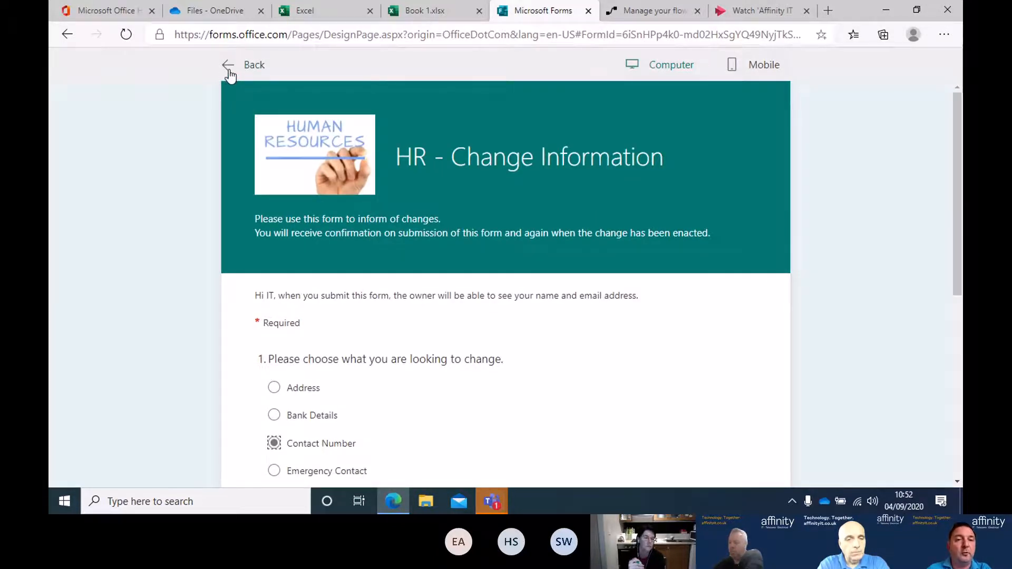
left_click(229, 69)
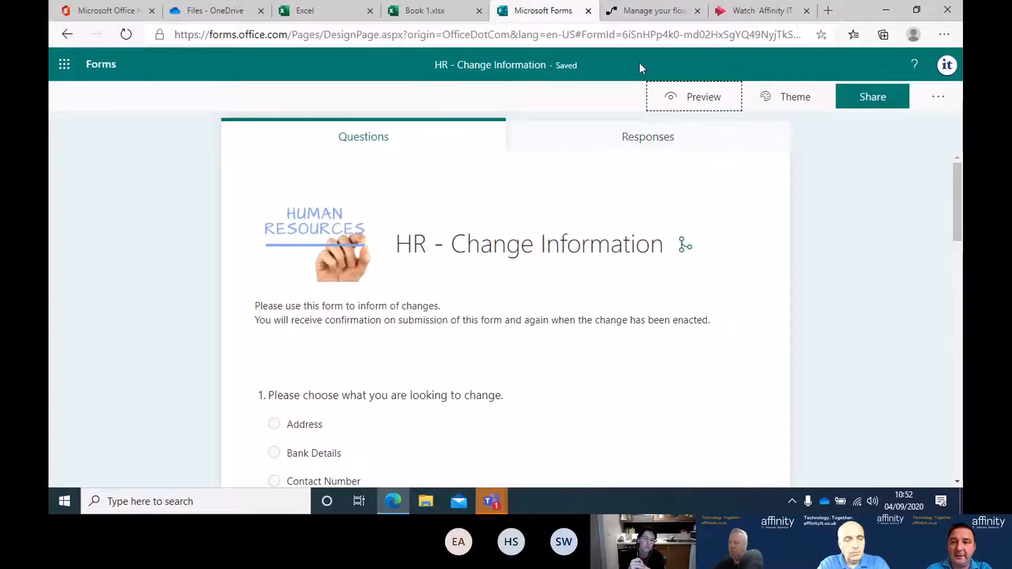
- Go back to the forms overview and open the Feedback Survey form's response summary
left_click(104, 72)
scroll(448, 335, "down", 3)
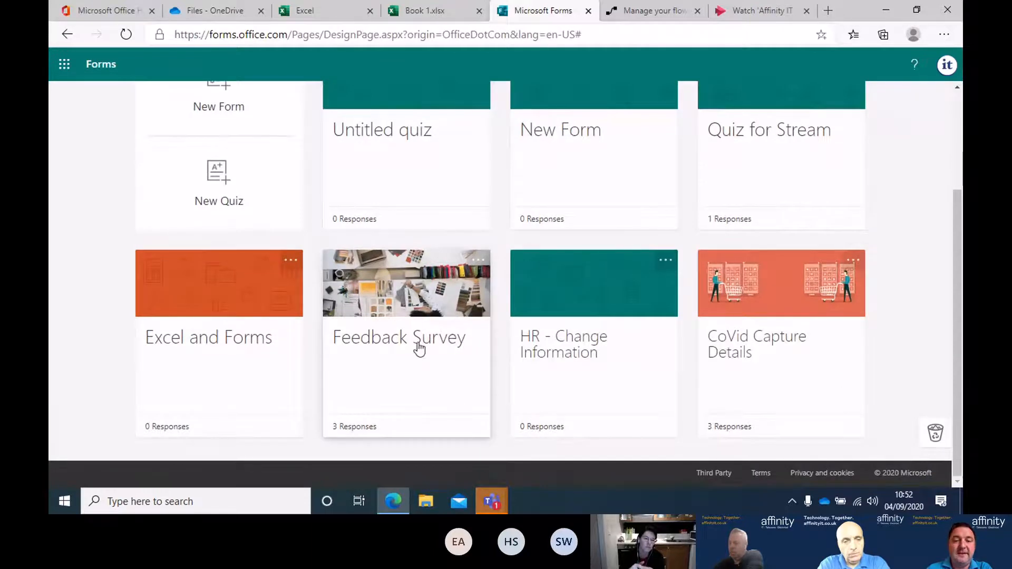
left_click(419, 344)
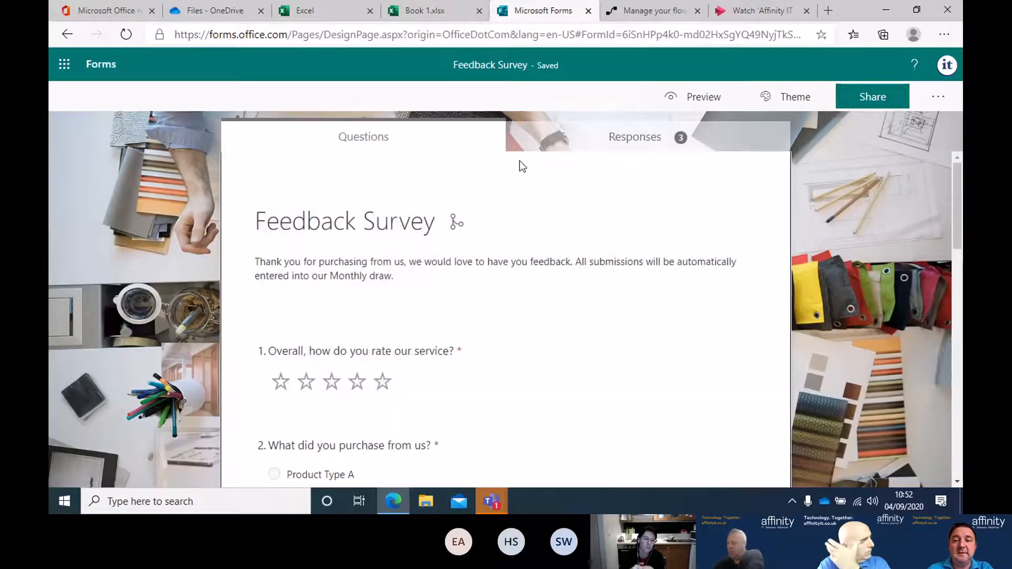
left_click(564, 141)
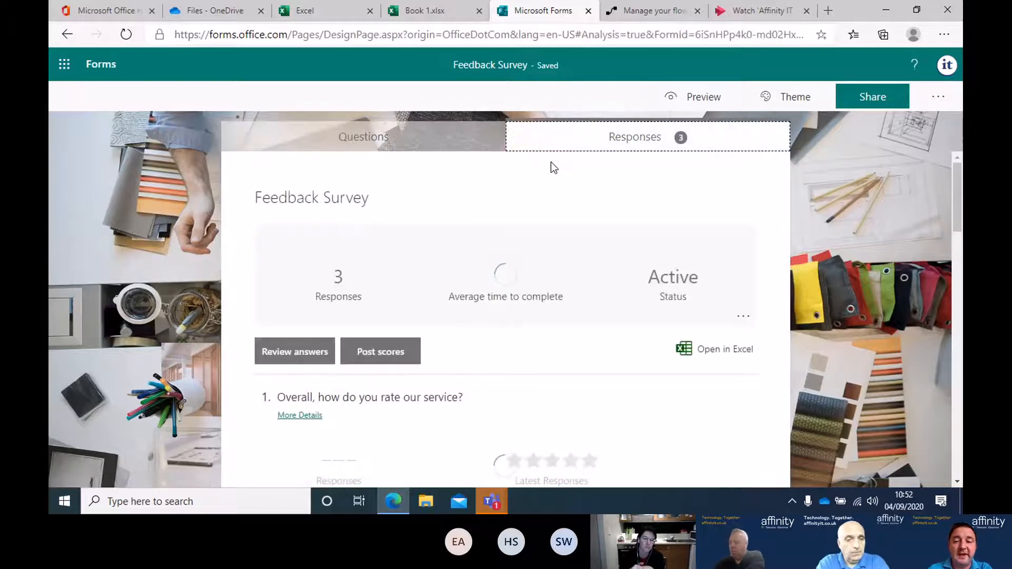
- Review the survey's first response charts and view the detailed answers to question 4, closing them when done
scroll(483, 261, "down", 5)
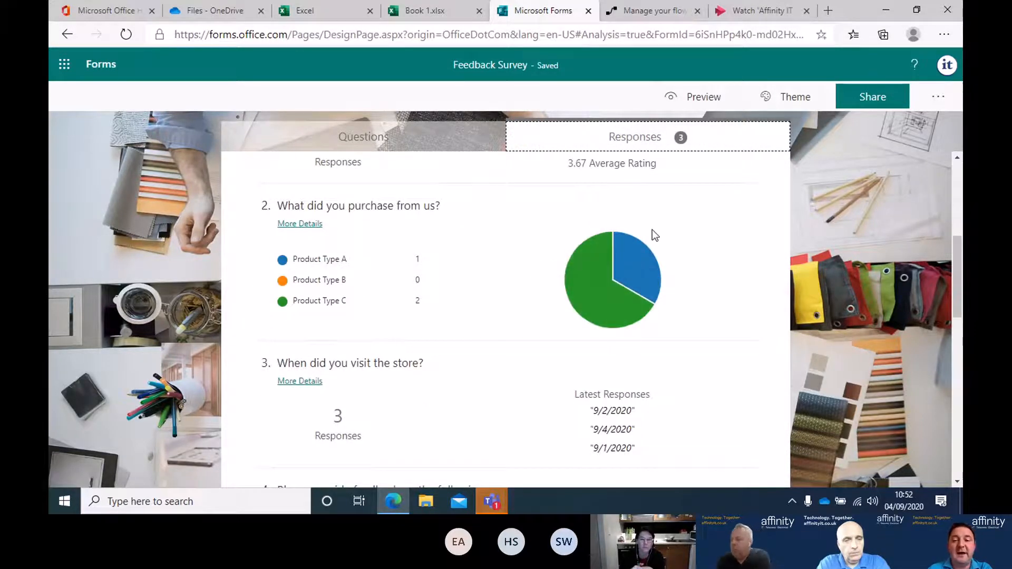
scroll(551, 330, "down", 3)
scroll(503, 314, "down", 2)
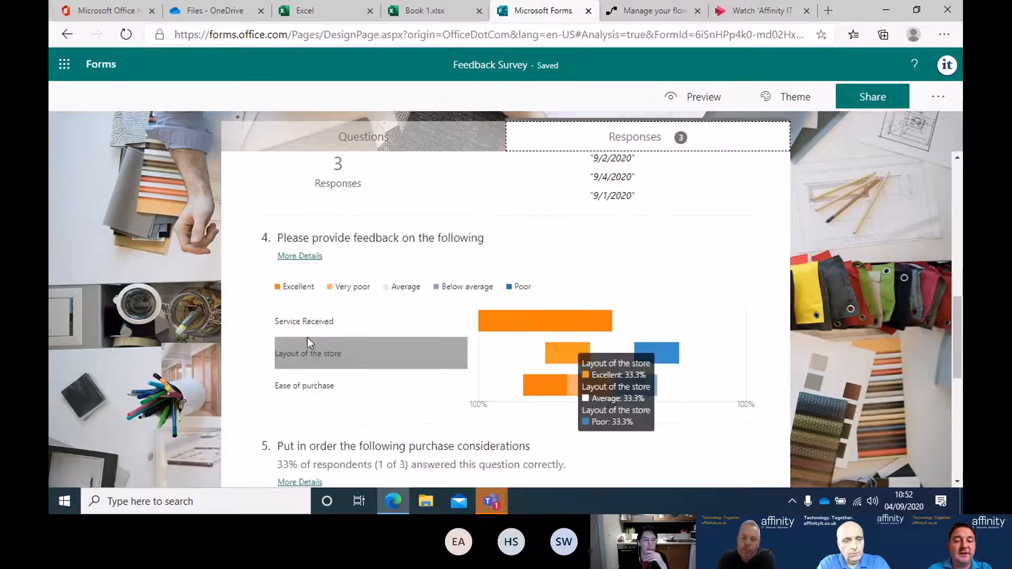
left_click(305, 257)
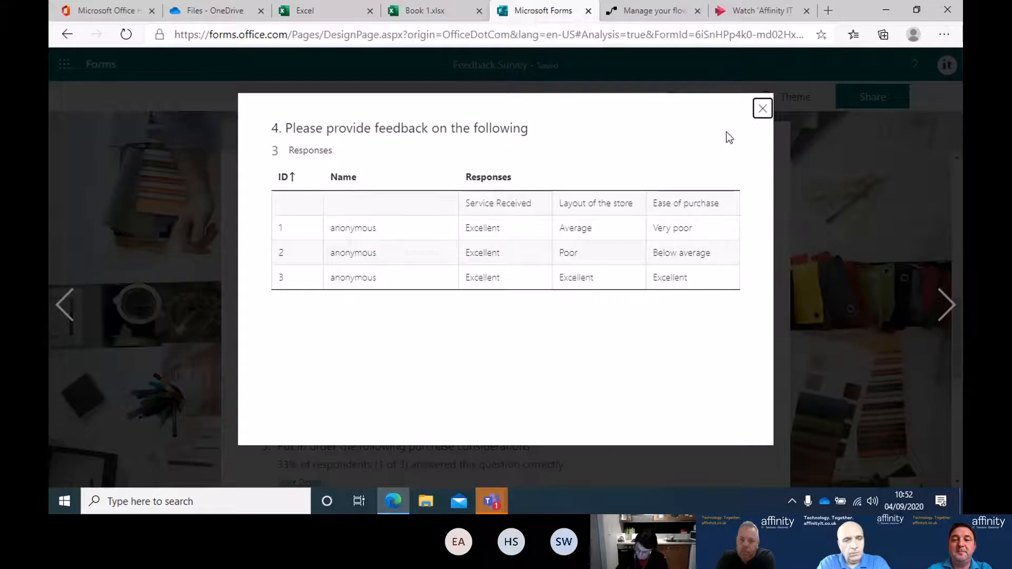
left_click(763, 108)
- Examine the response summaries for questions 5 to 7 and view question 6's individual answers, closing them when done
scroll(710, 241, "down", 4)
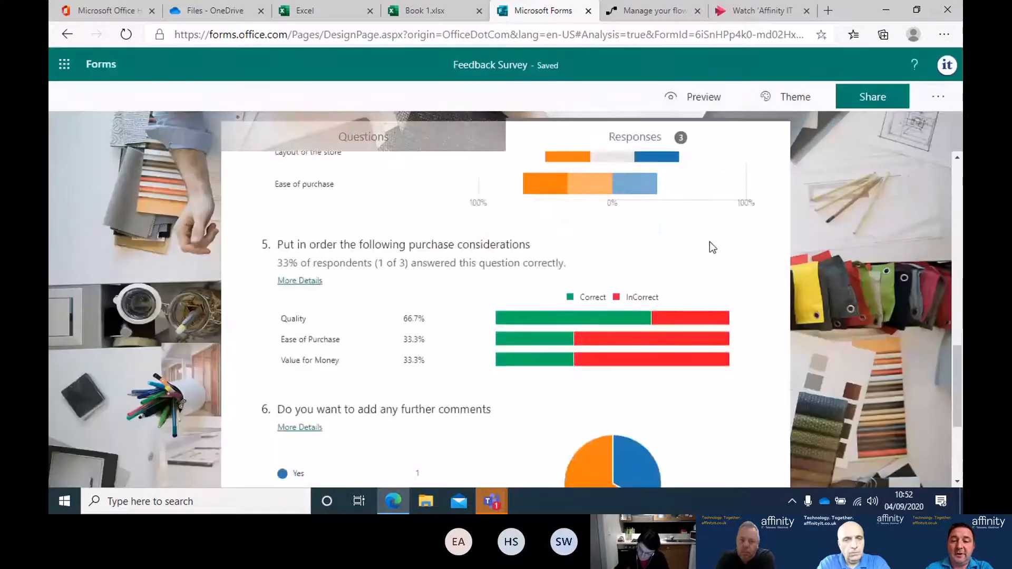
scroll(284, 295, "down", 1)
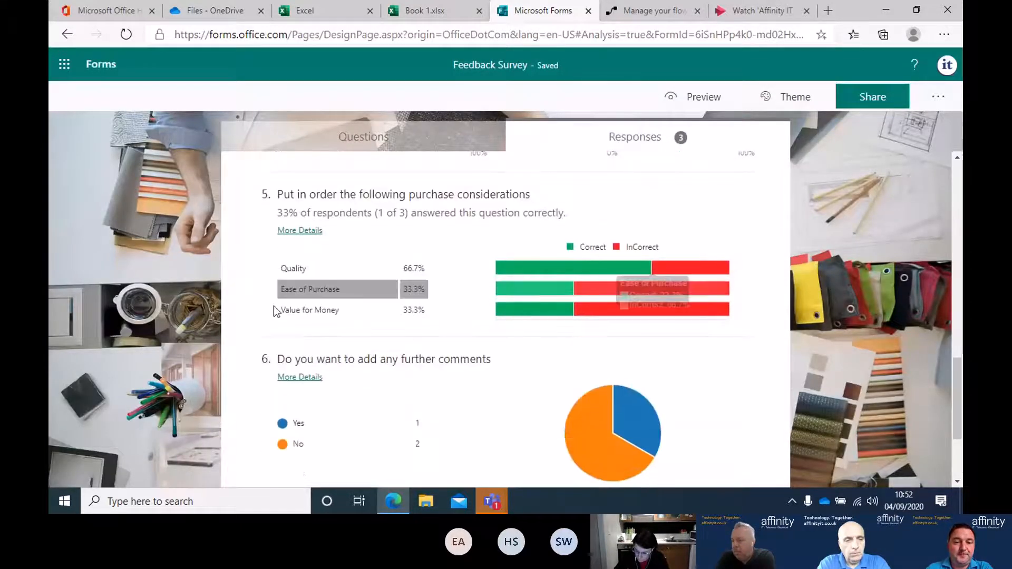
scroll(606, 354, "down", 3)
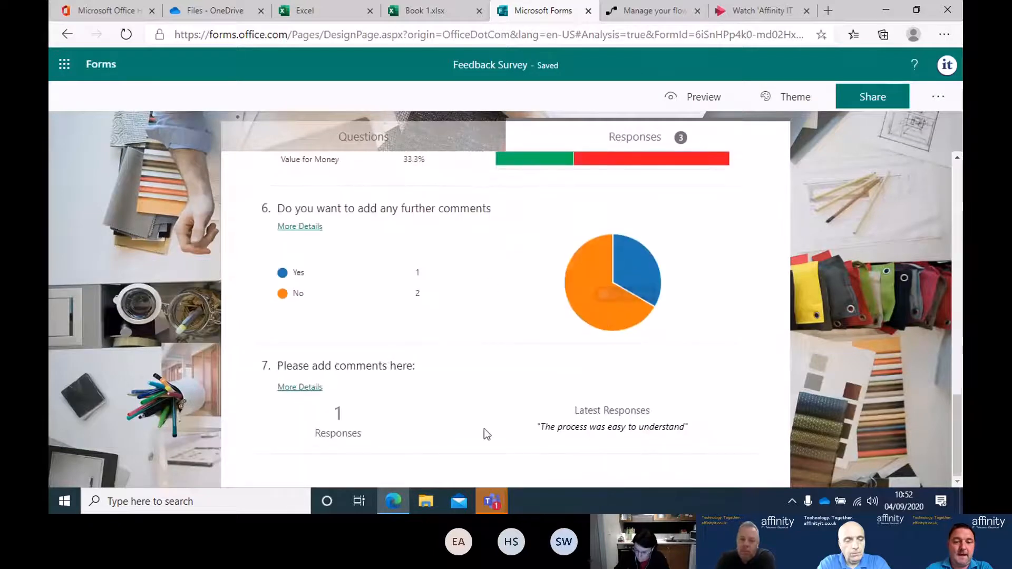
scroll(669, 357, "up", 1)
scroll(669, 357, "down", 1)
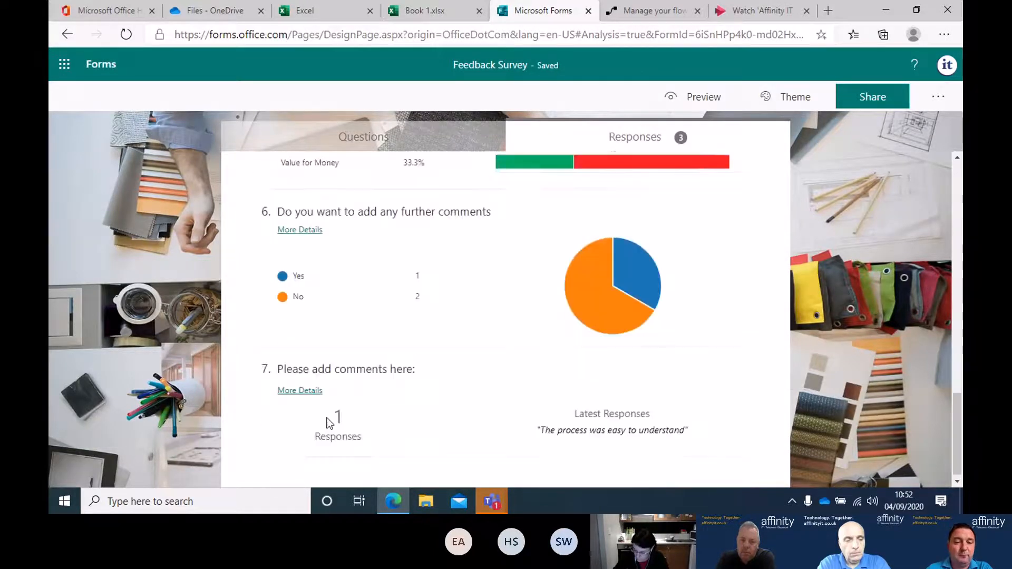
scroll(323, 337, "up", 1)
left_click(317, 280)
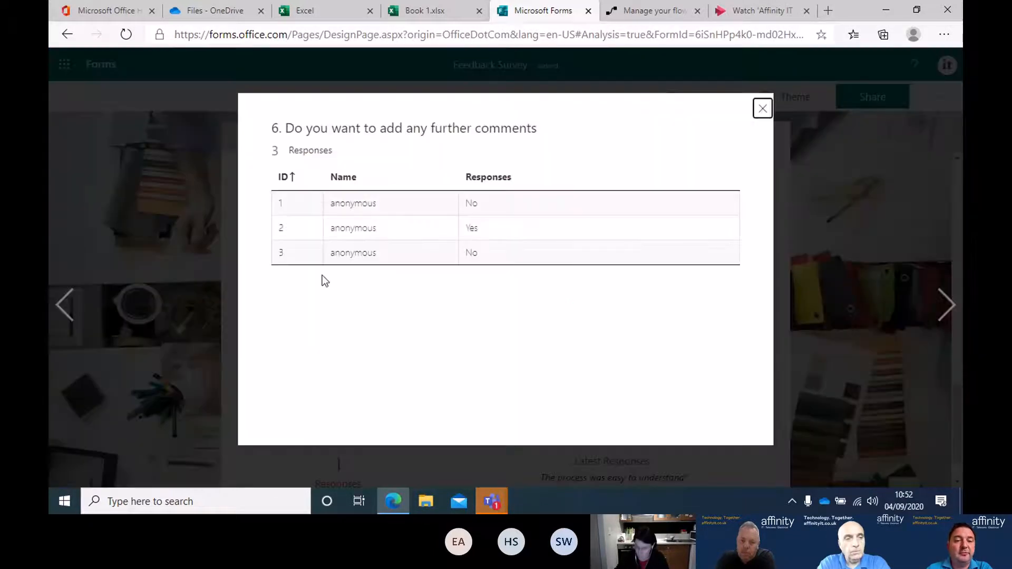
left_click(762, 107)
- View the individual answers to question 5 on purchase considerations, close them and return to the summary's start
scroll(294, 267, "up", 4)
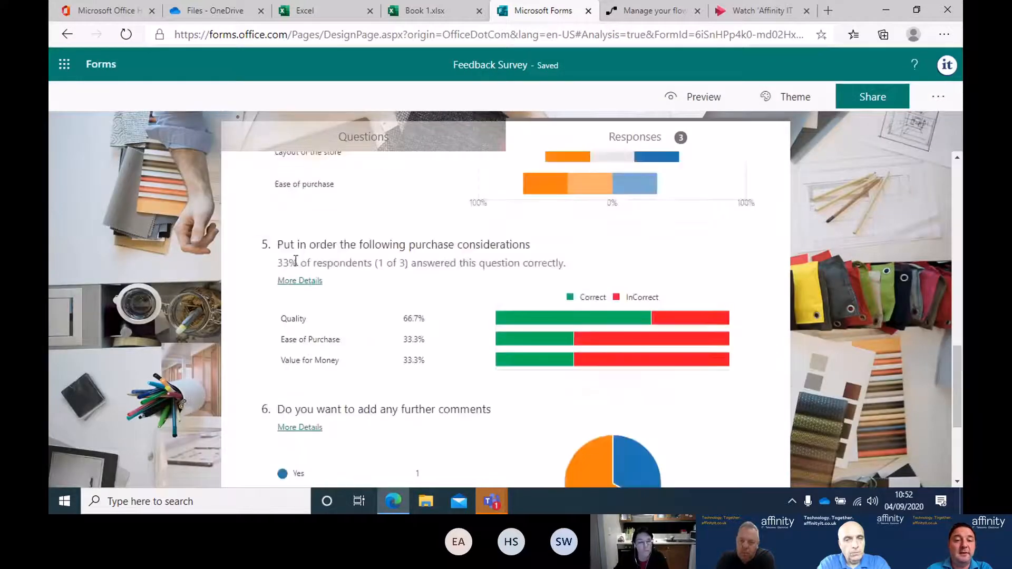
left_click(291, 285)
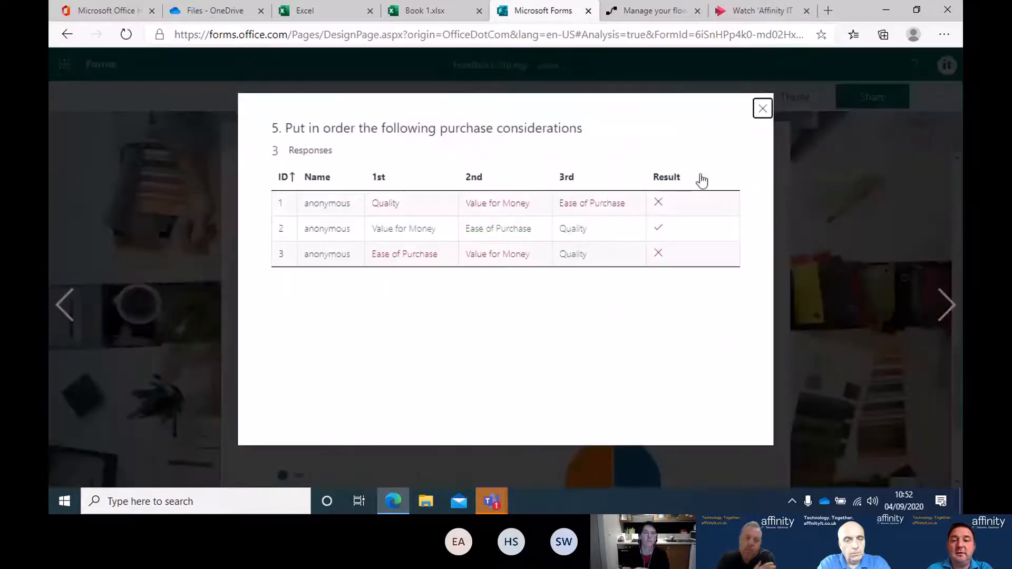
left_click(763, 108)
scroll(580, 301, "up", 5)
scroll(580, 301, "up", 8)
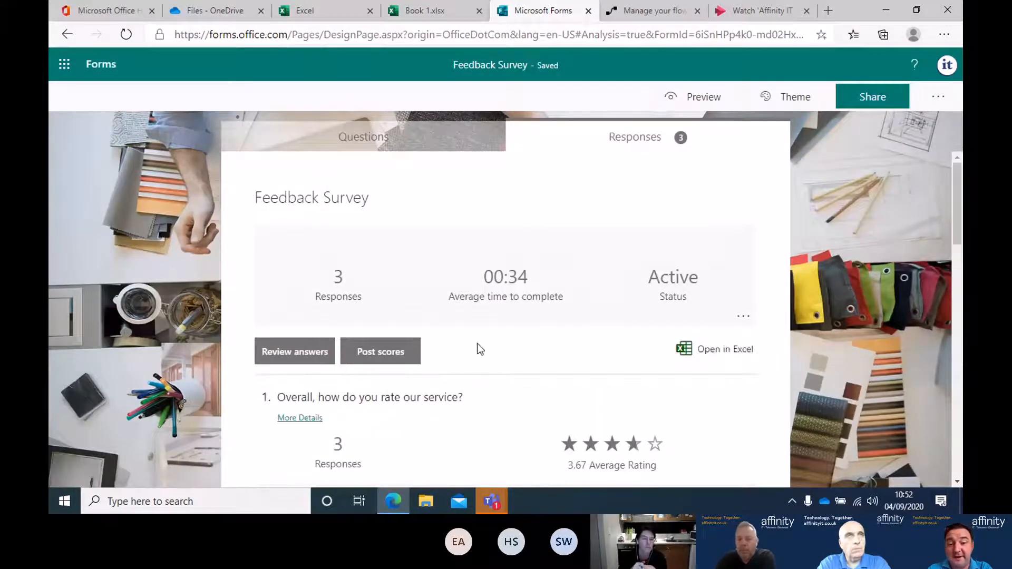
- Review the first respondent's survey answers with their point fields and go back to the response summary
left_click(314, 364)
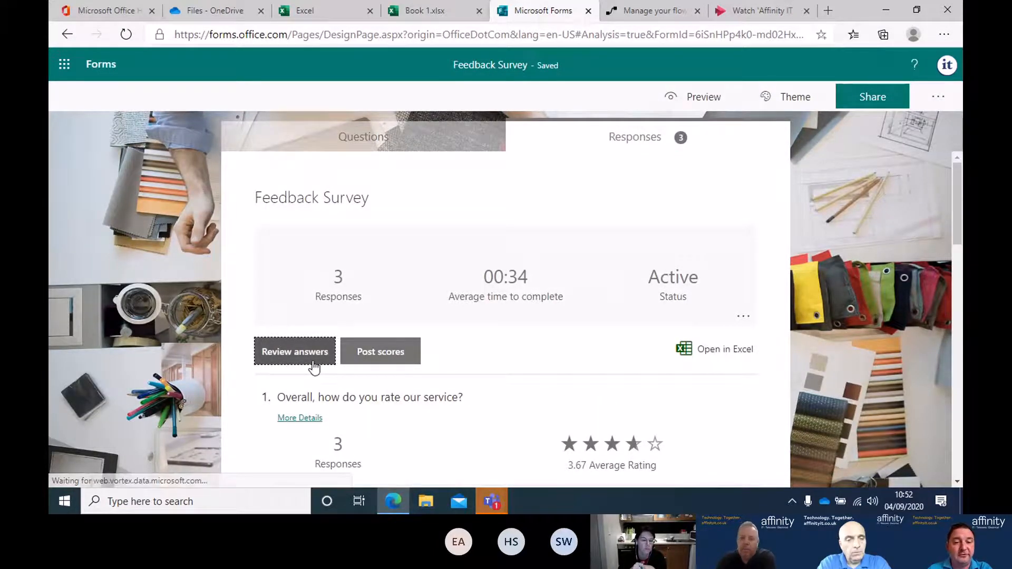
scroll(373, 247, "down", 10)
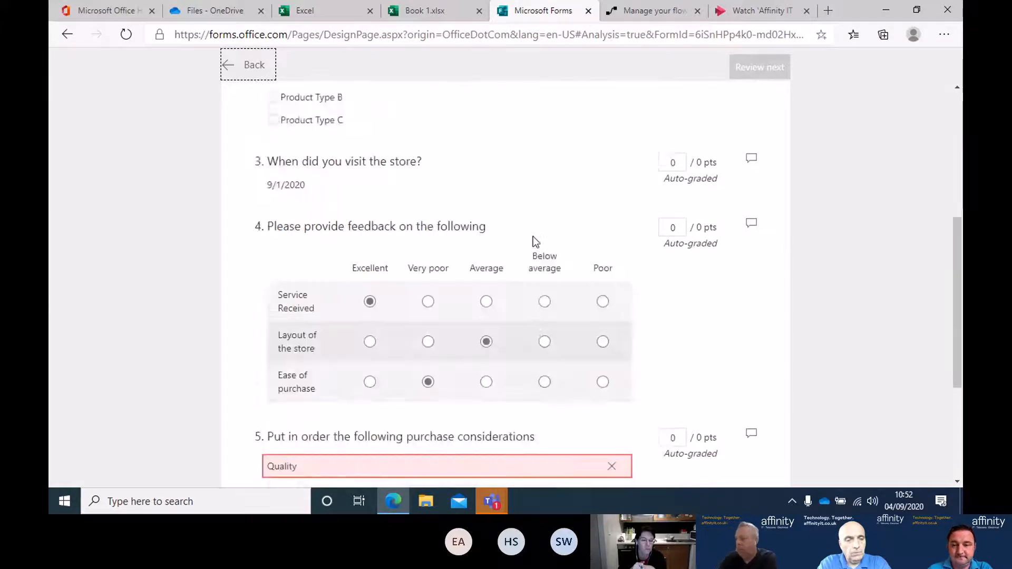
scroll(530, 275, "up", 10)
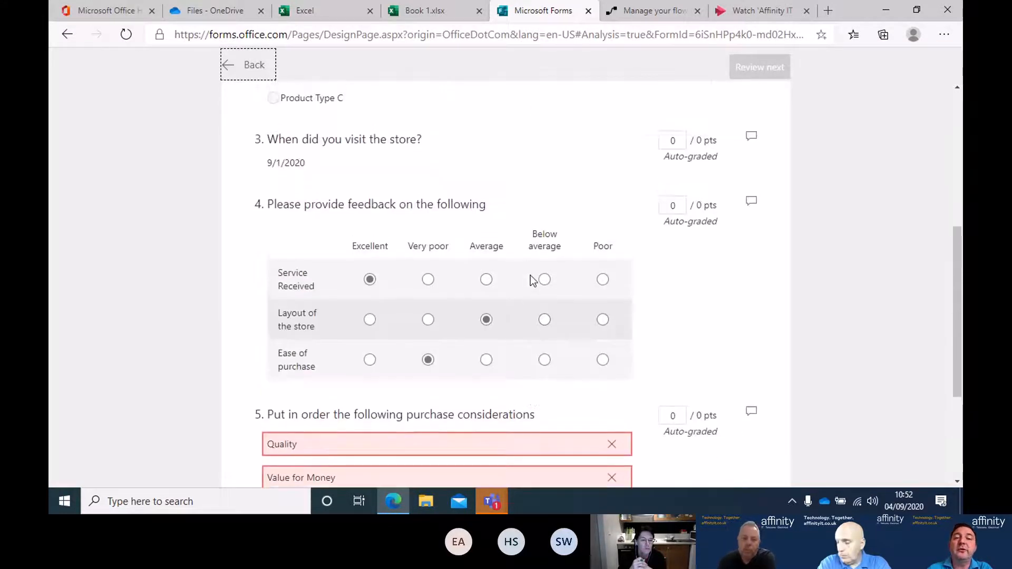
left_click(249, 65)
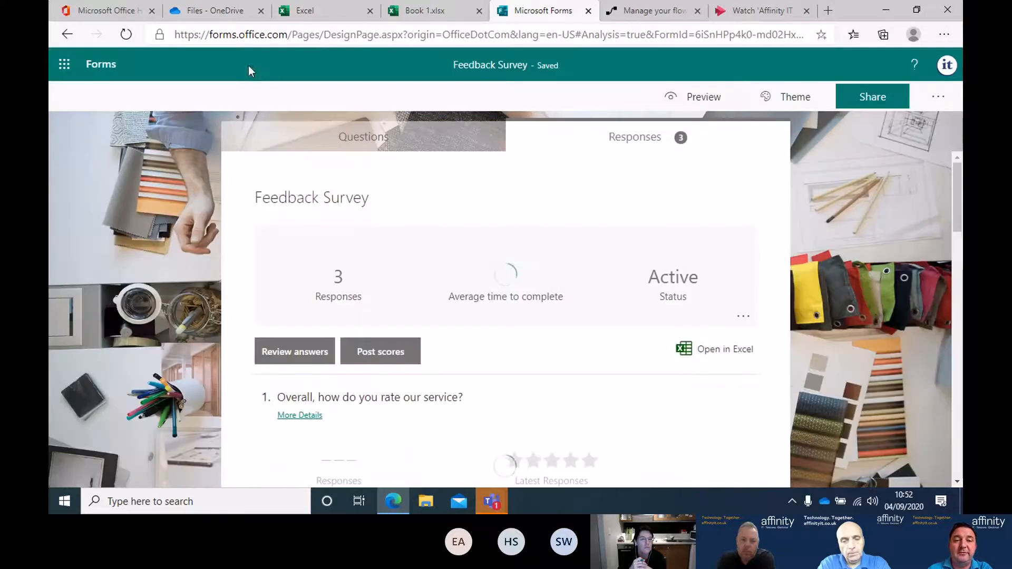
- Go back to the Feedback Survey's questions and briefly check its additional form options
left_click(374, 135)
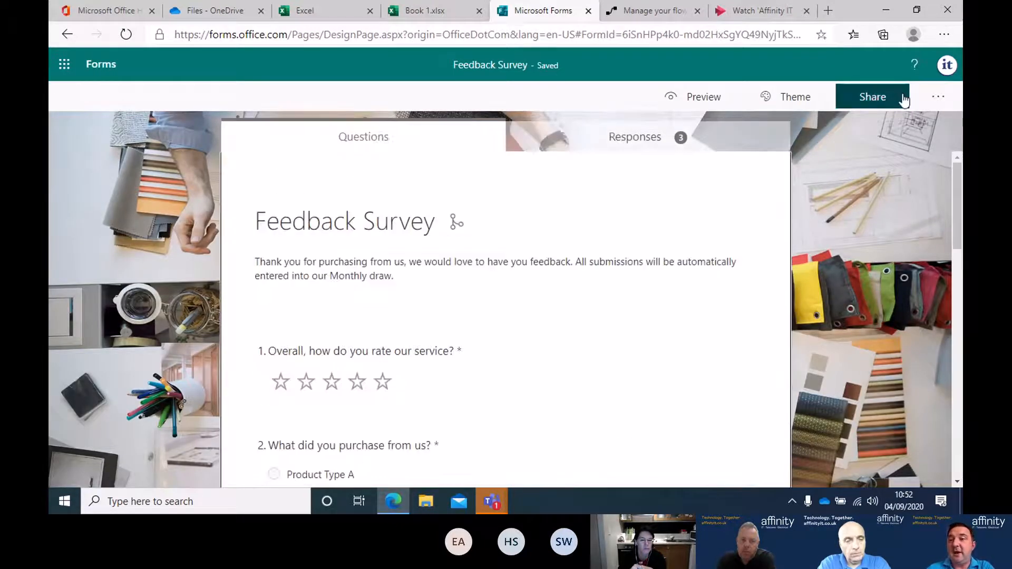
left_click(939, 100)
left_click(942, 100)
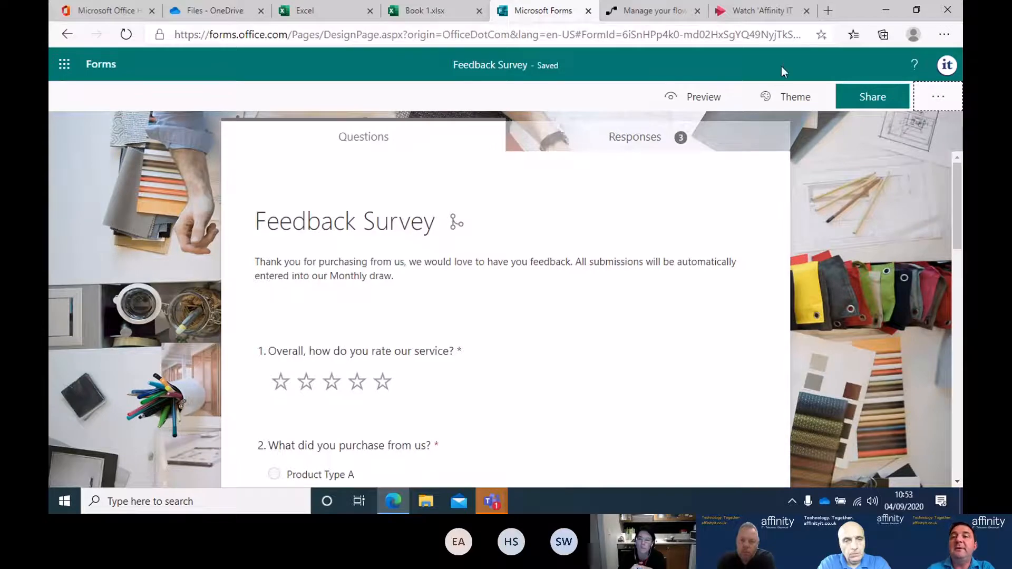
- Switch to OneDrive and view the file types available for creation, including Forms for Excel
left_click(224, 10)
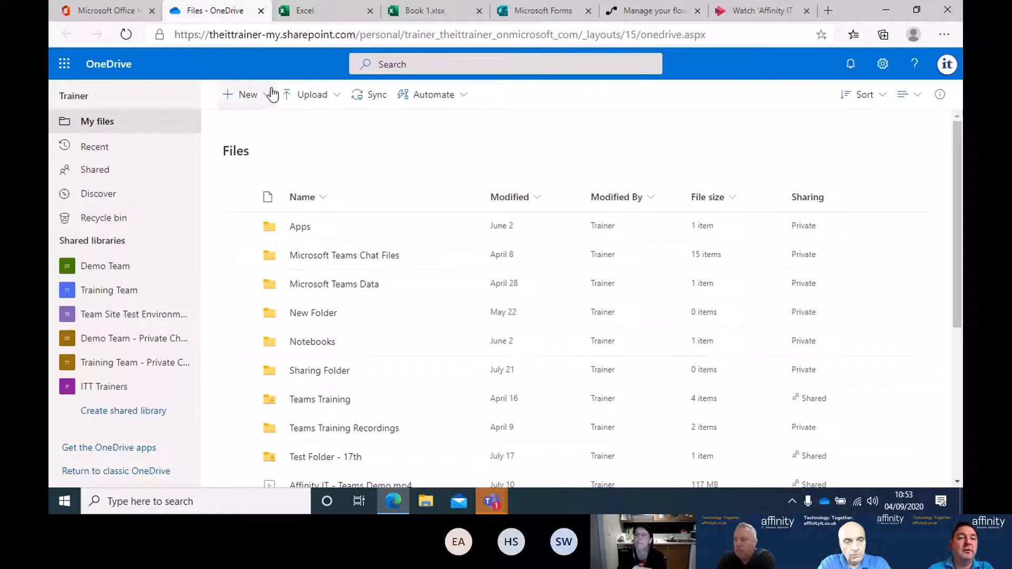
left_click(272, 95)
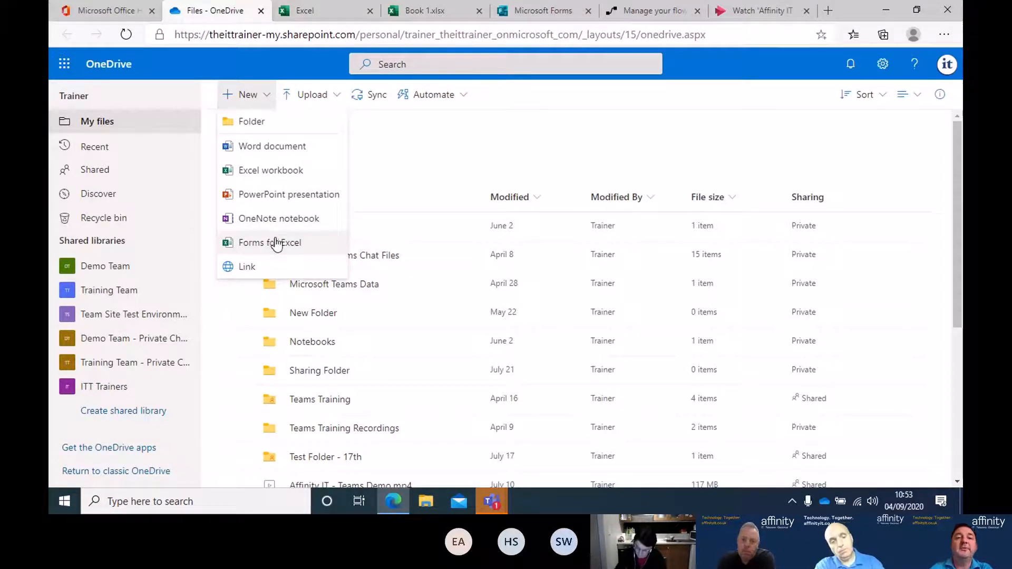
- Look over the Excel start page, switch to the Book 1 workbook and view its options for inserting a form
left_click(317, 11)
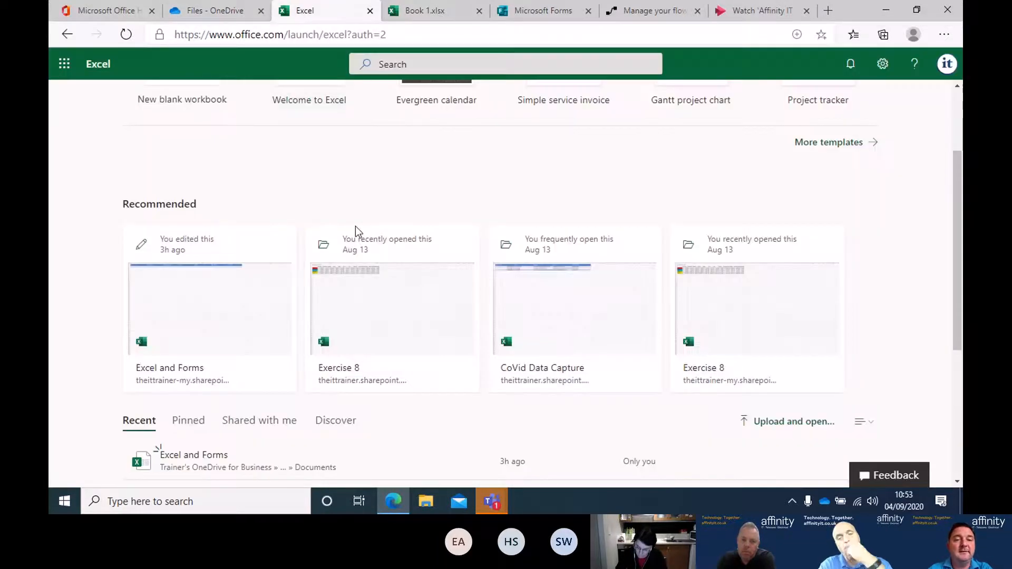
scroll(317, 247, "down", 2)
scroll(289, 271, "up", 3)
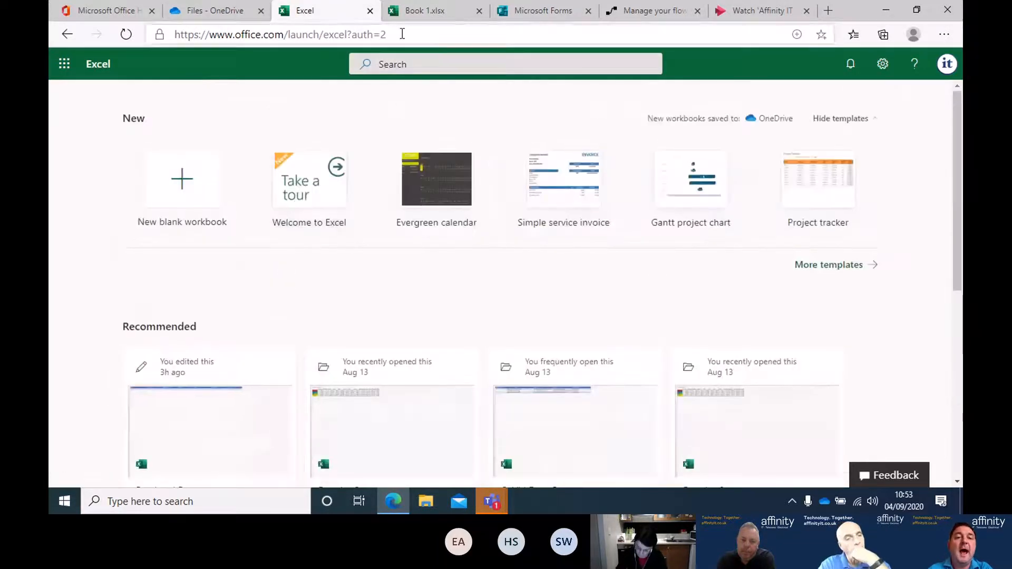
left_click(408, 13)
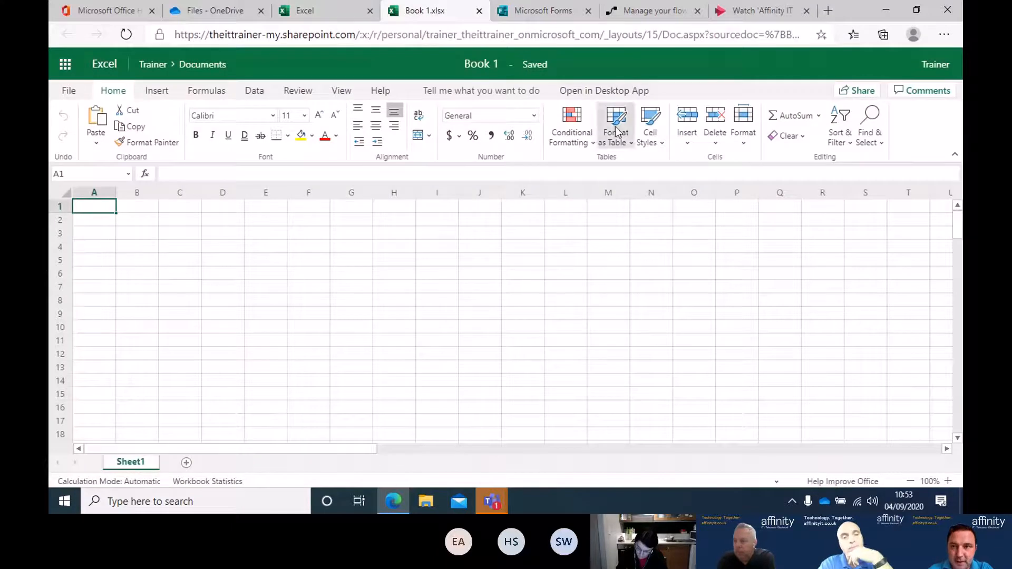
left_click(156, 90)
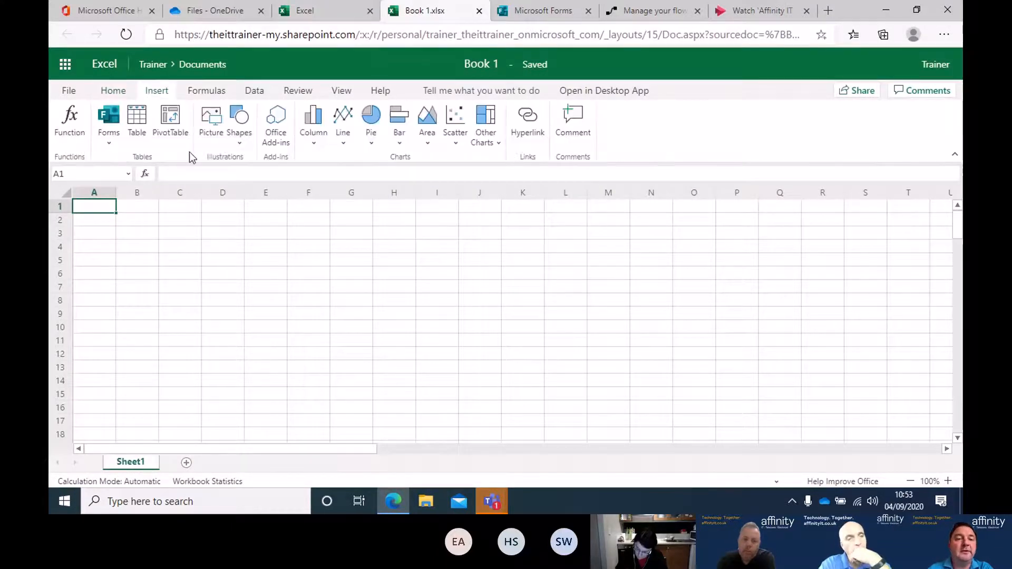
left_click(111, 139)
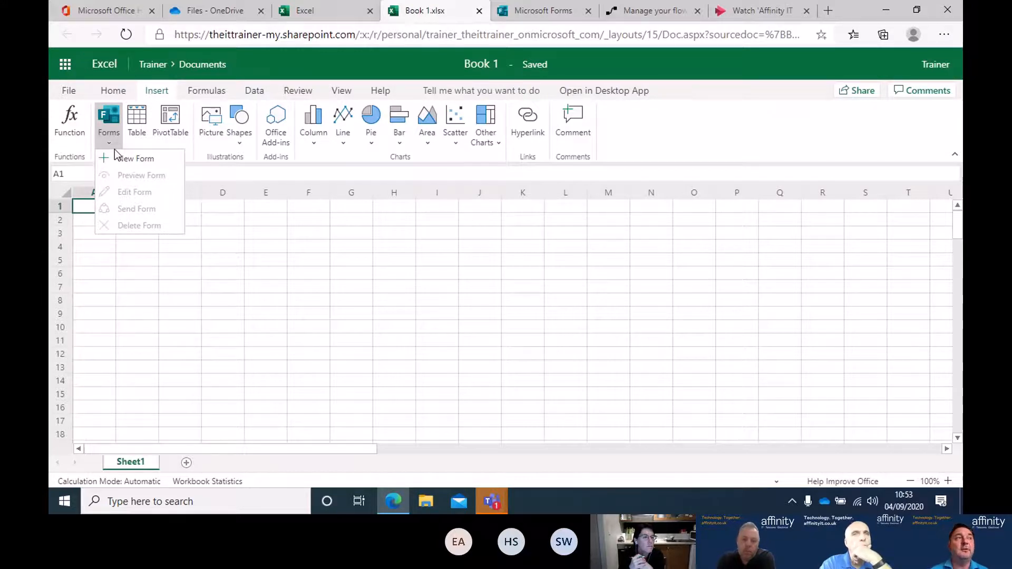
- Open the recommended Excel and Forms workbook and open its linked form for editing
left_click(315, 13)
scroll(215, 421, "down", 5)
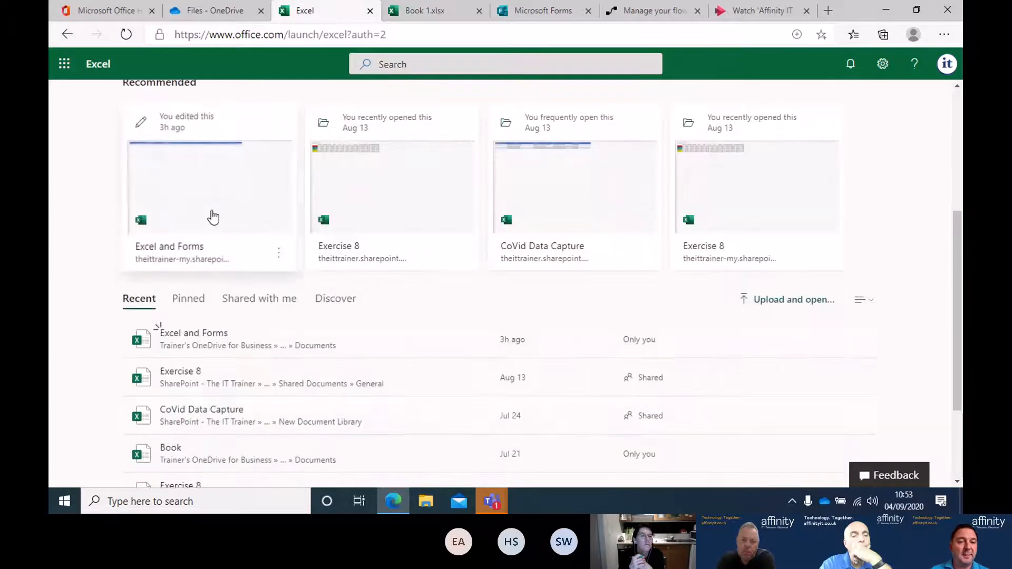
left_click(214, 216)
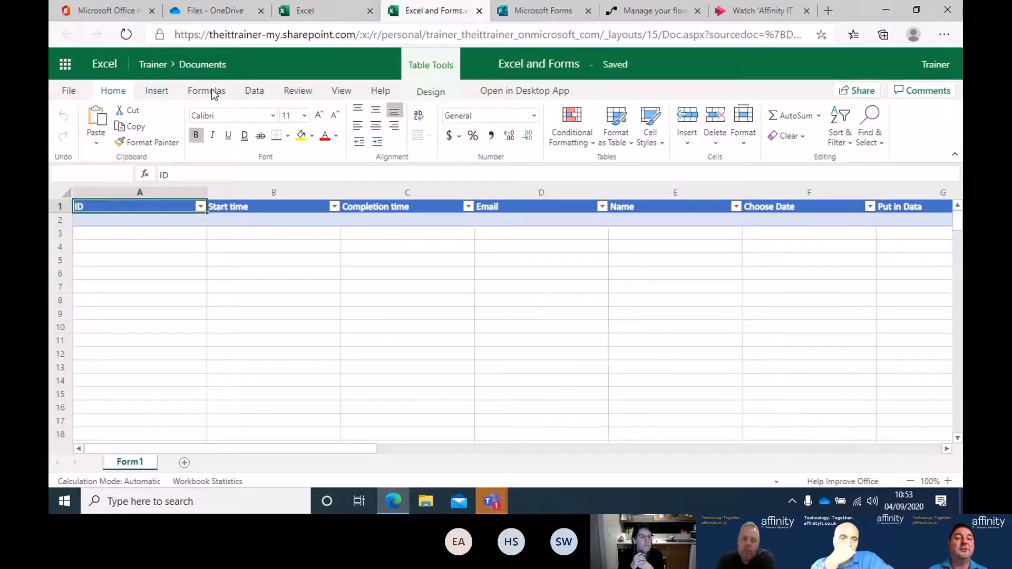
left_click(161, 93)
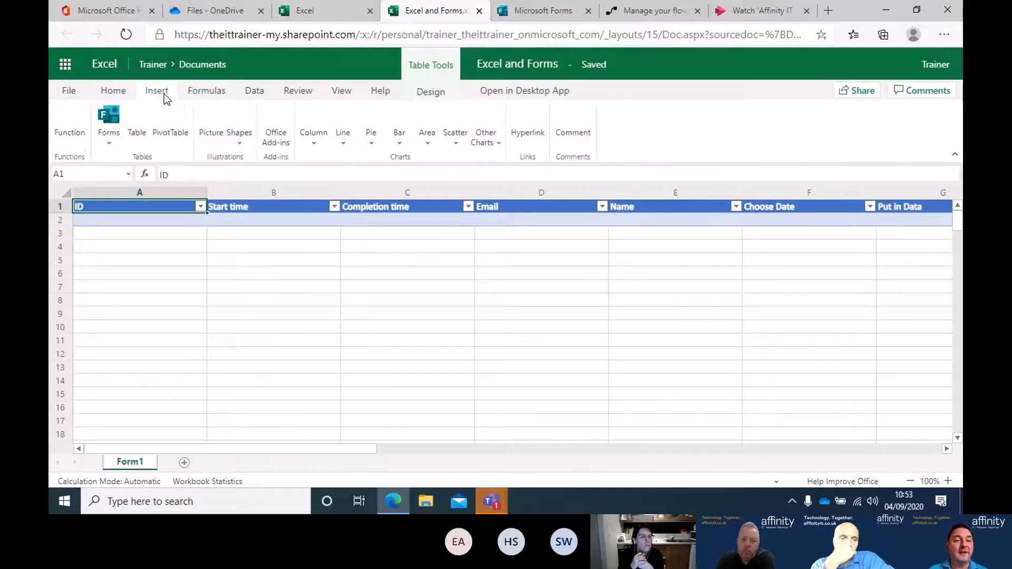
left_click(112, 143)
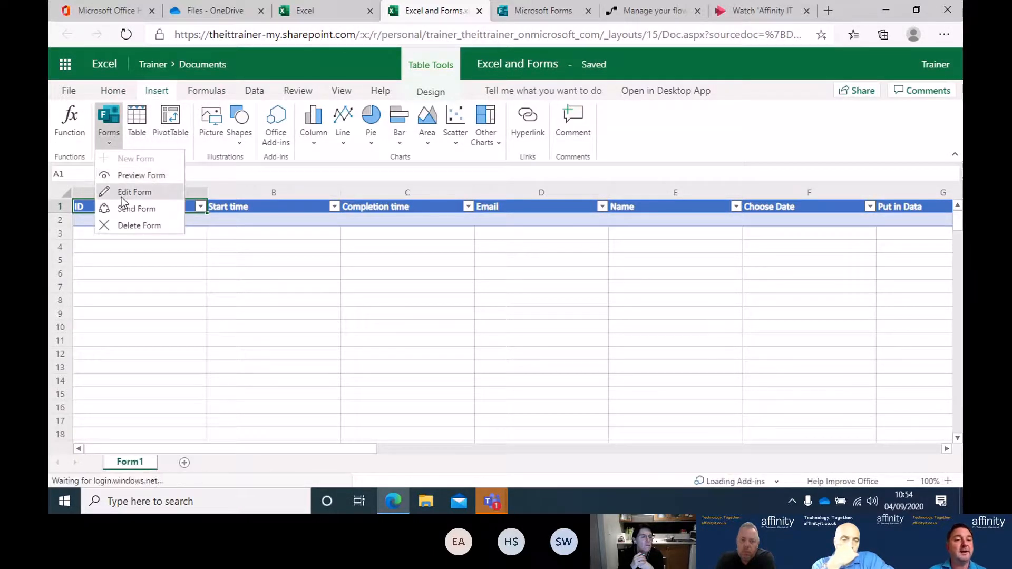
left_click(121, 197)
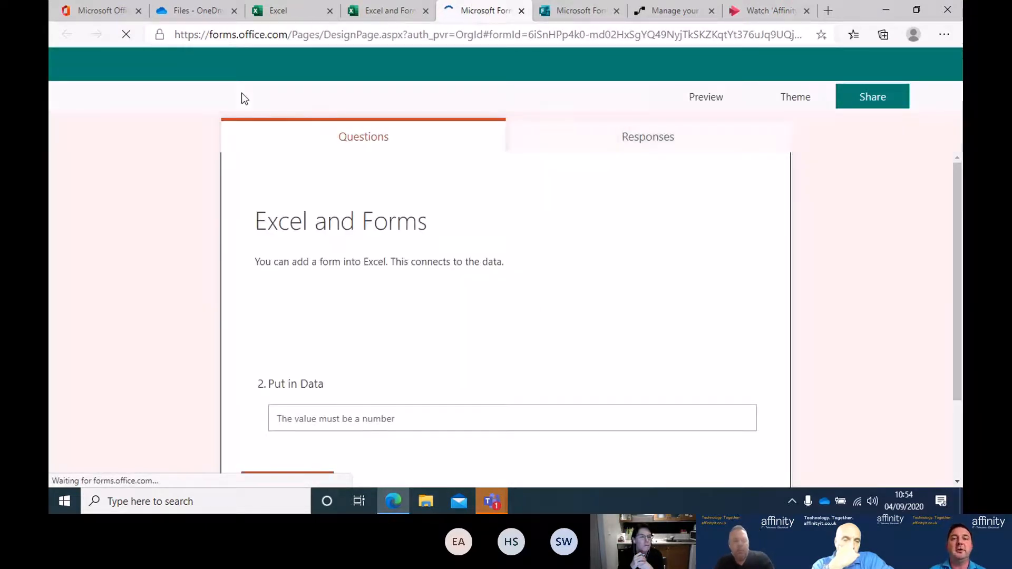
- Add a five-level star rating question titled "Rating" at the end of the Excel and Forms form
scroll(369, 327, "down", 2)
left_click(262, 429)
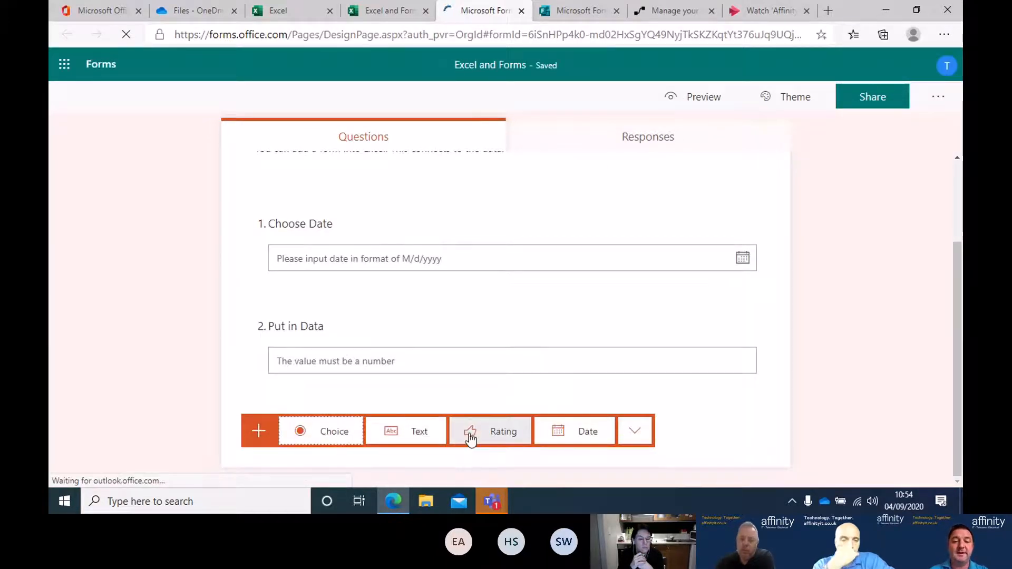
left_click(472, 408)
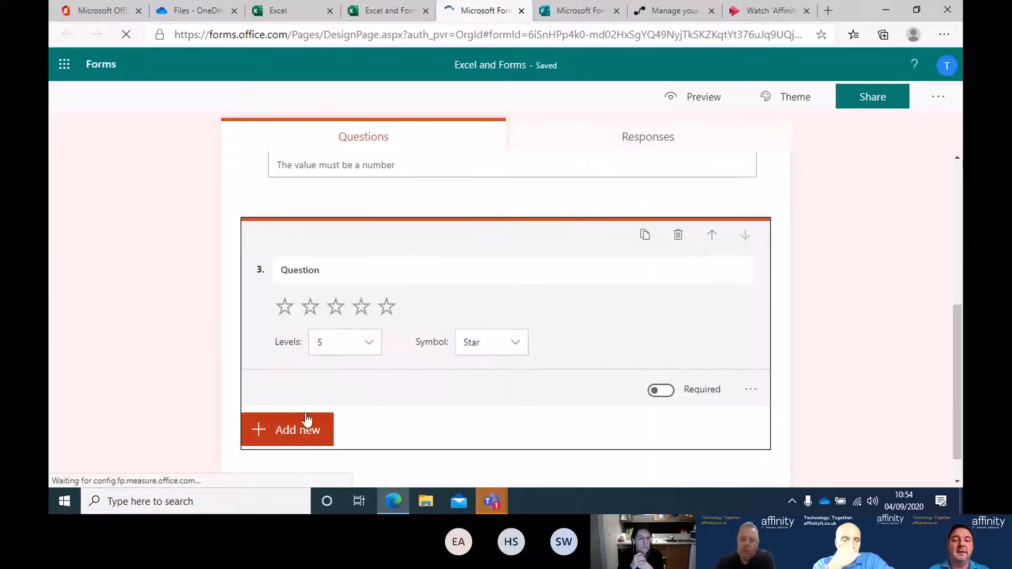
left_click(375, 276)
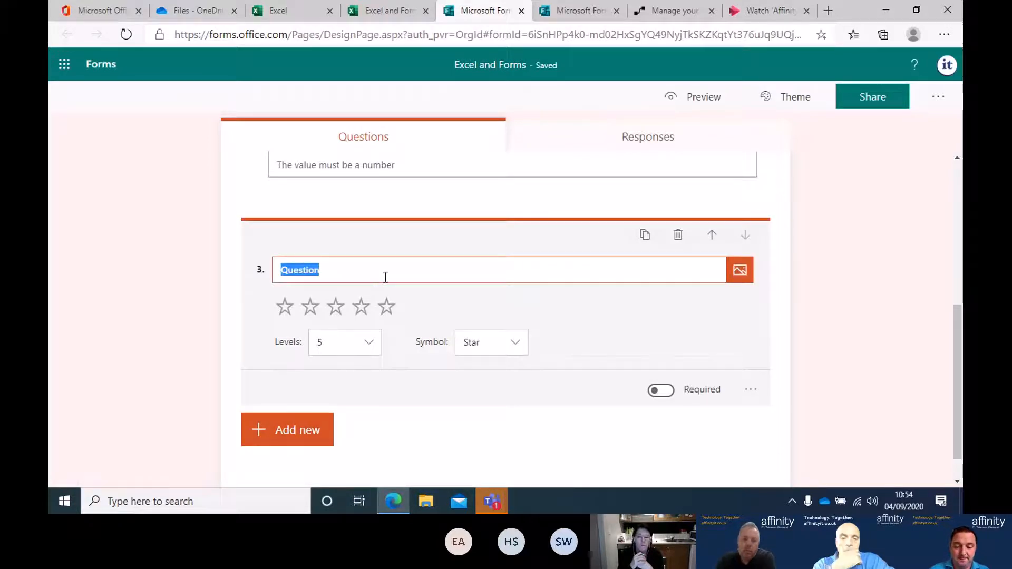
type("Rating")
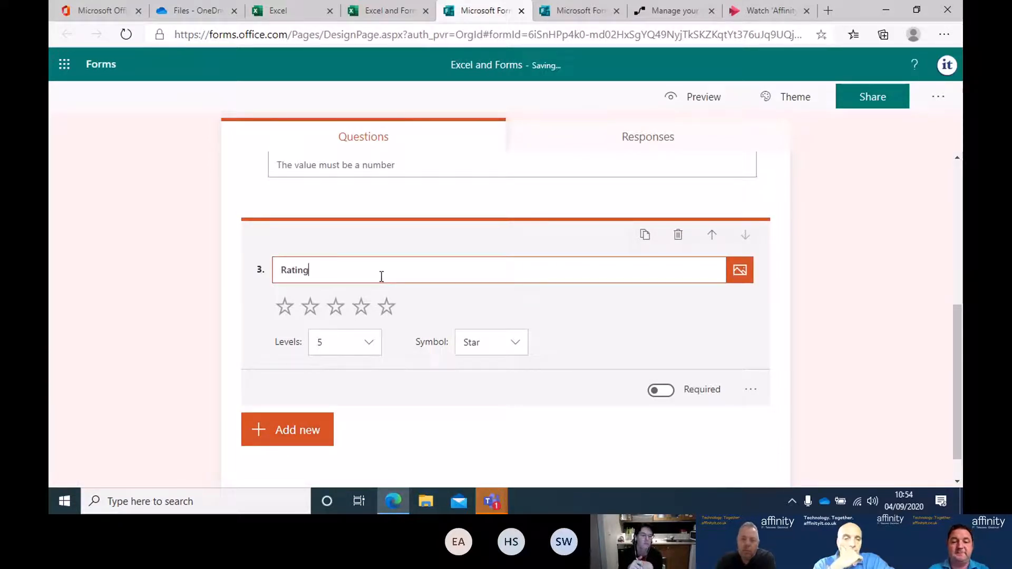
left_click(853, 200)
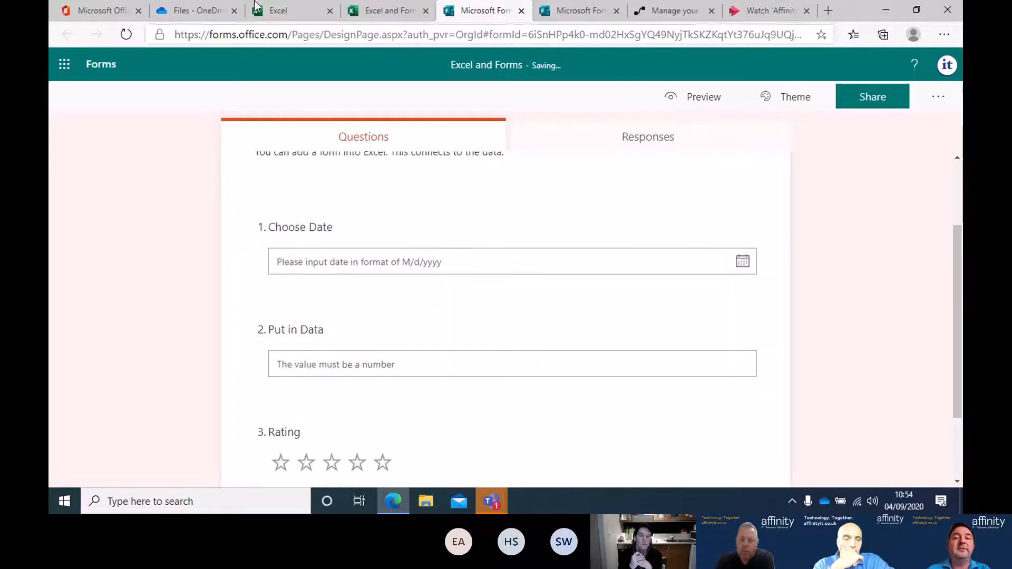
- Return to the Excel and Forms workbook and check the columns of its response table
left_click(379, 10)
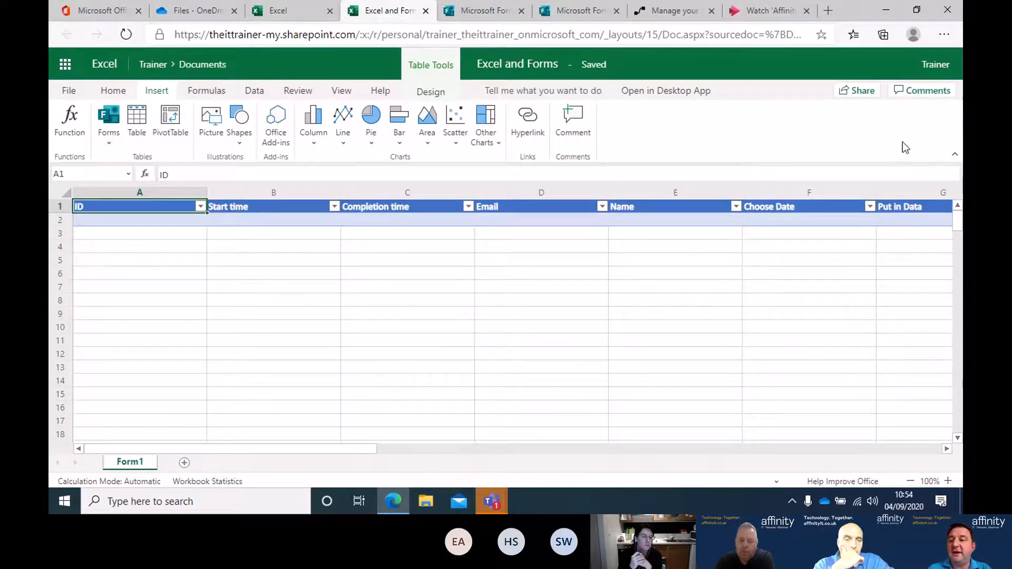
left_click_drag(328, 451, 242, 451)
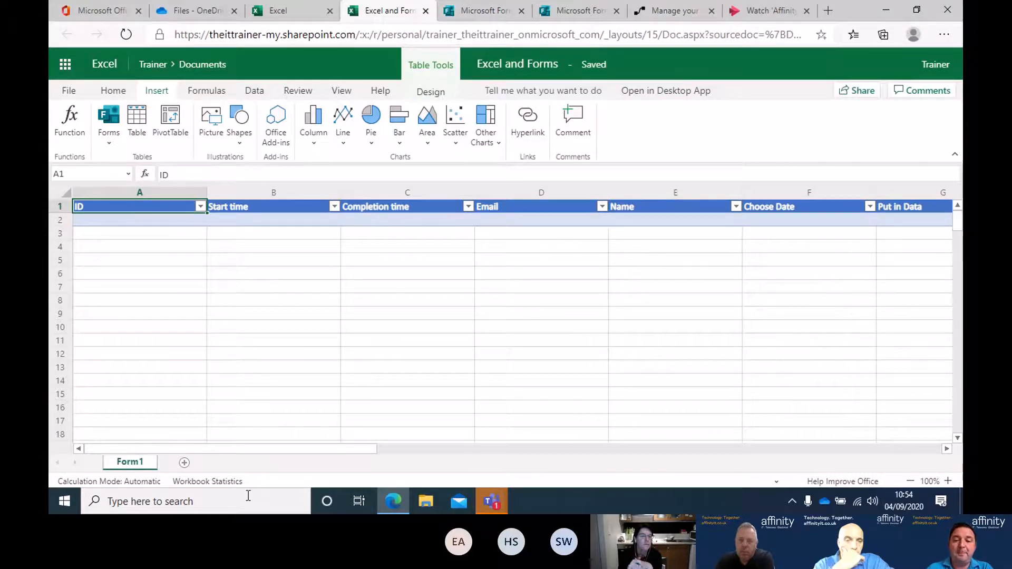
- Switch to Microsoft Teams and display the Fill | HR - Change Information form in the Forms in Teams channel
mouse_move(492, 502)
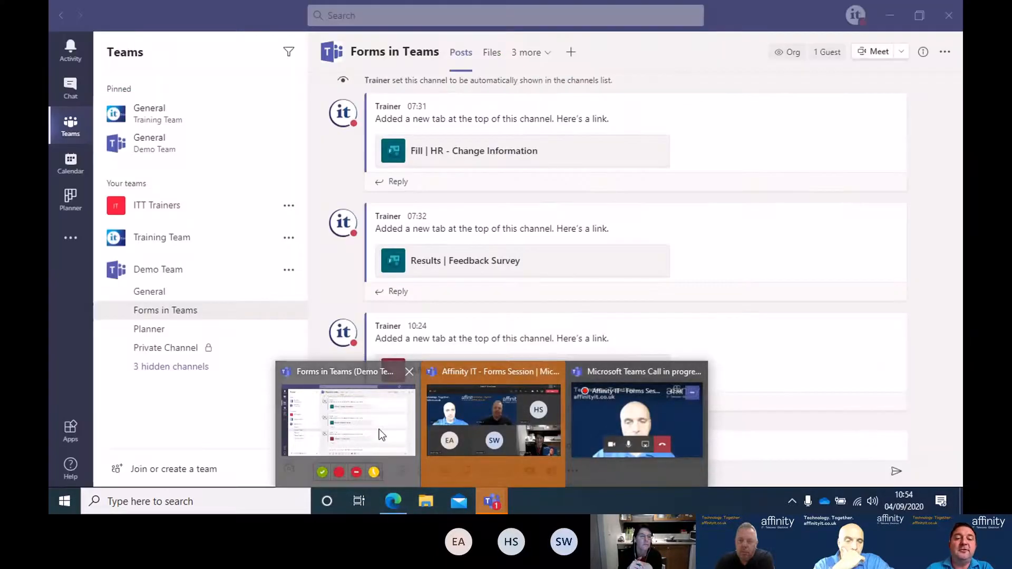
left_click(379, 429)
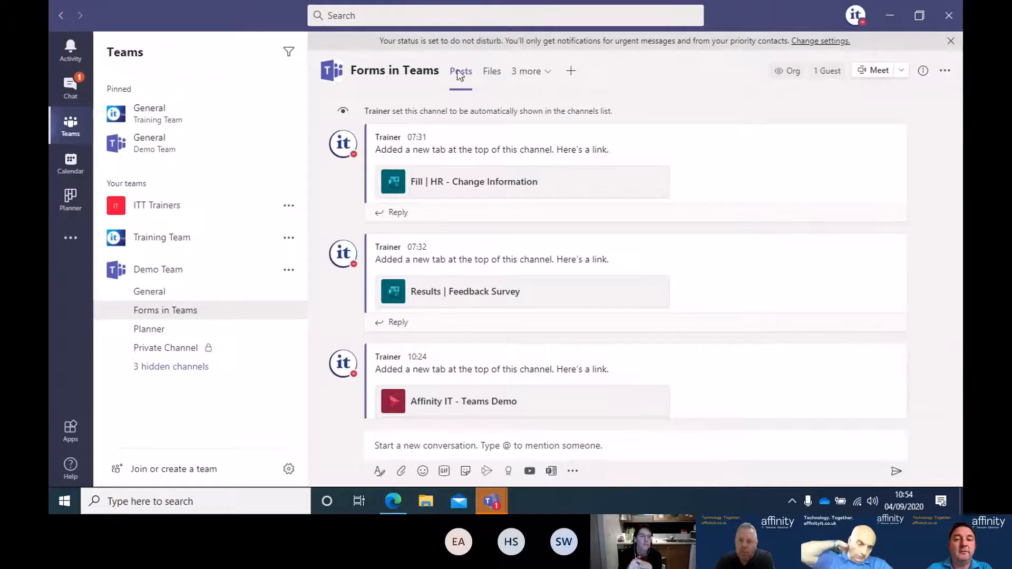
left_click(533, 74)
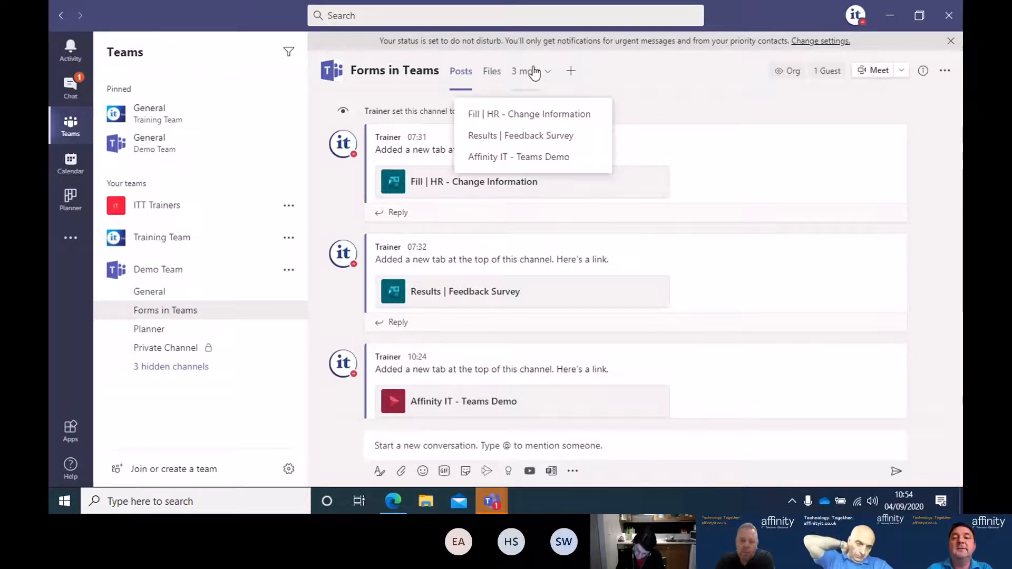
left_click(533, 120)
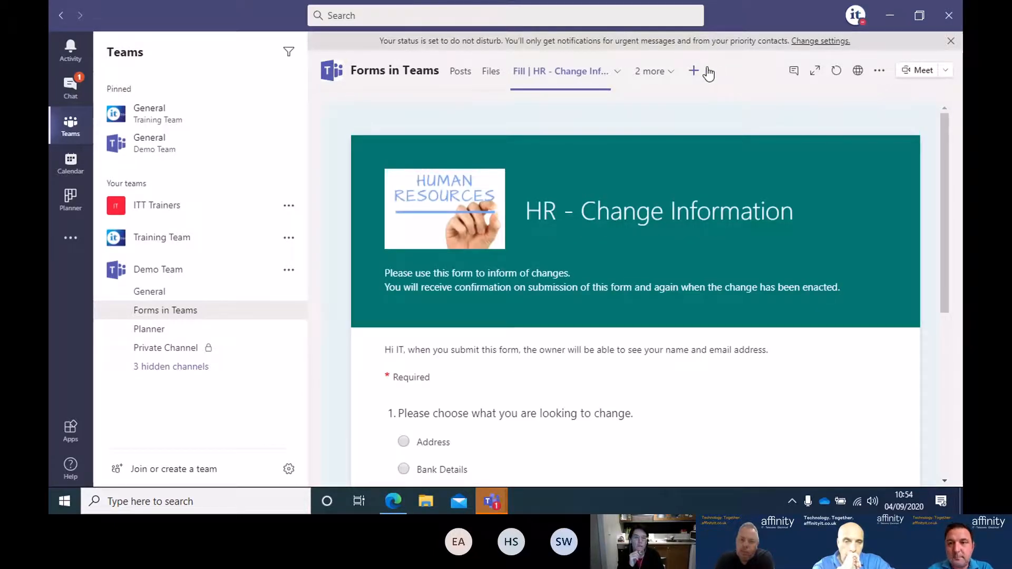
- View the options for adding an existing form as a channel tab, including Collect responses and Show results, and close without adding it
left_click(694, 71)
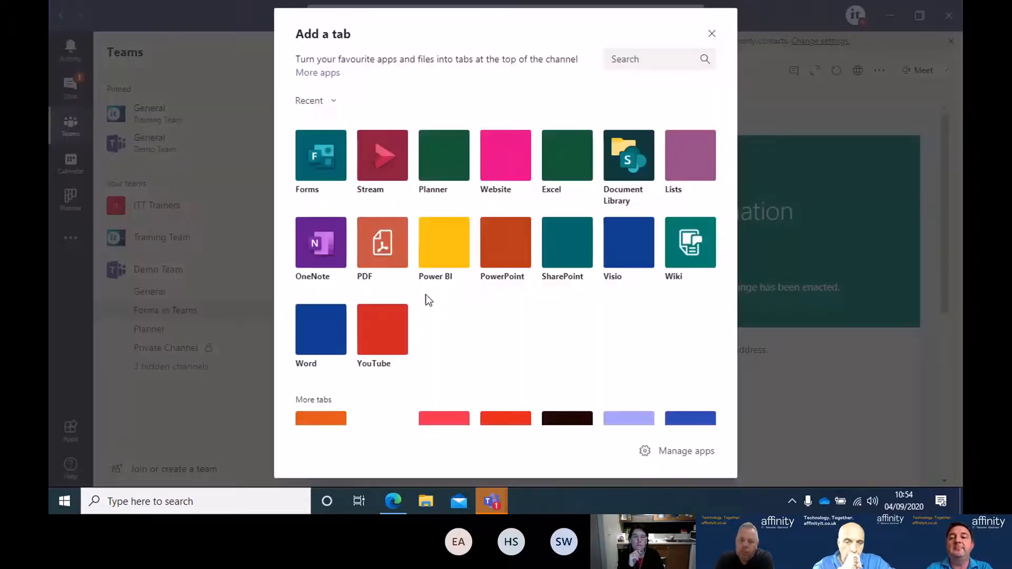
left_click(332, 174)
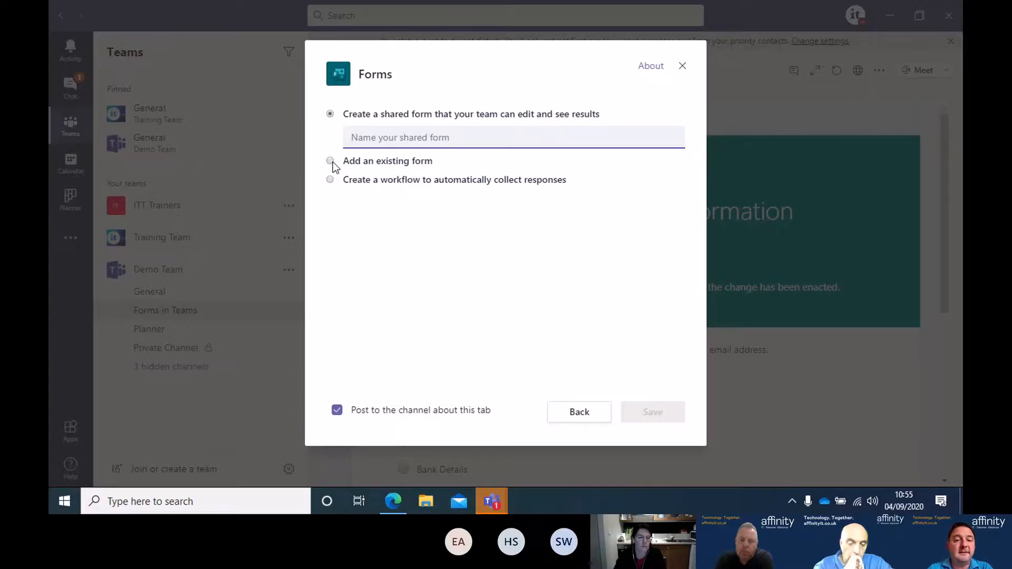
left_click(331, 161)
left_click(362, 257)
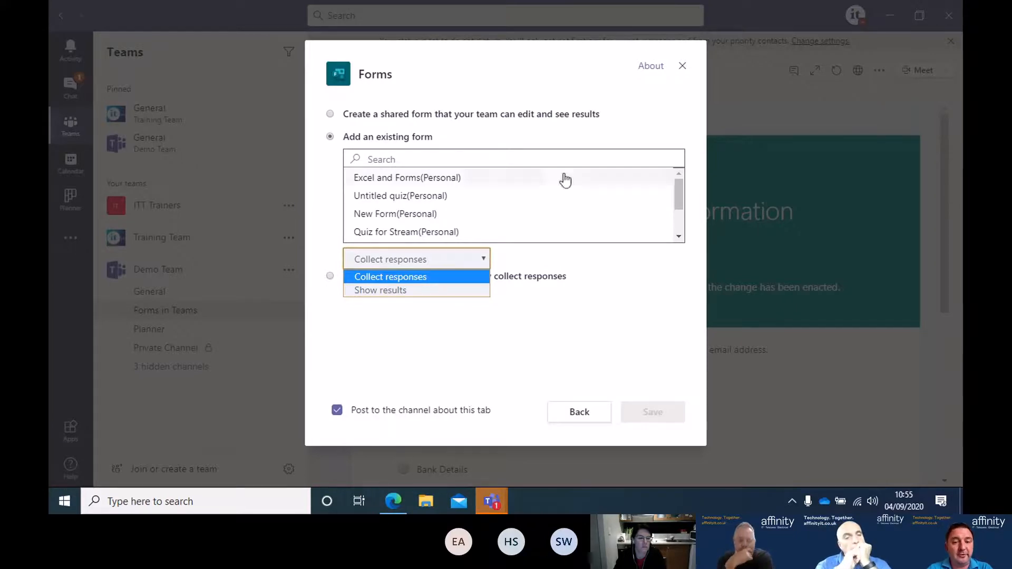
left_click(680, 68)
left_click(681, 67)
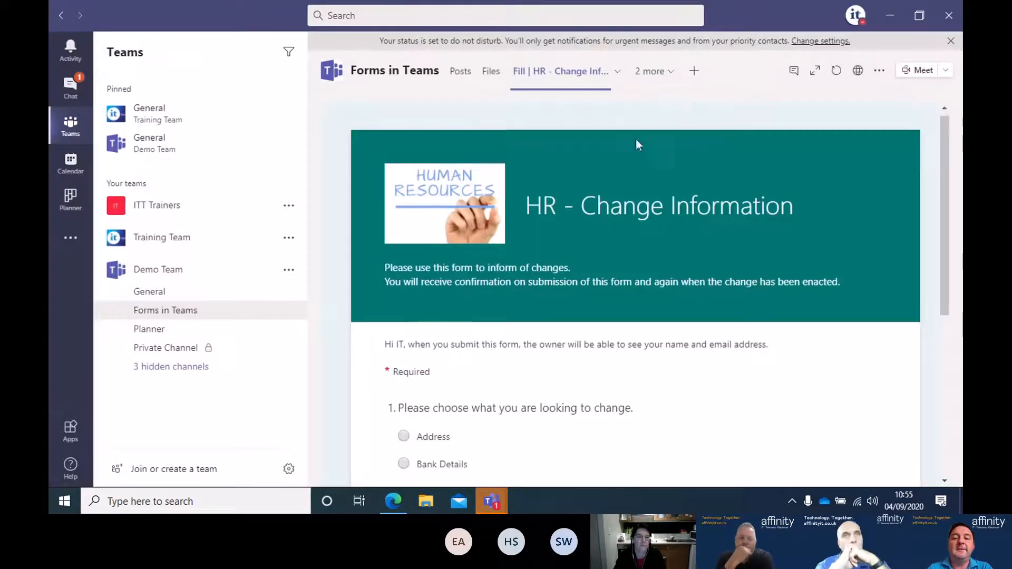
- Examine the embedded HR - Change Information form from its header to the change options in question 1
scroll(588, 246, "down", 5)
scroll(586, 282, "up", 5)
scroll(586, 283, "down", 4)
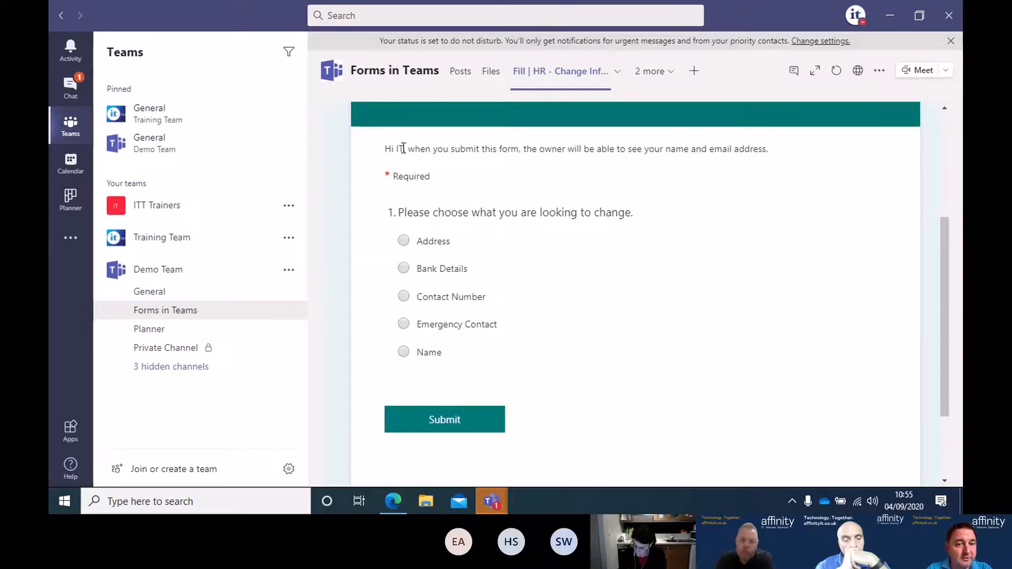
scroll(698, 277, "up", 4)
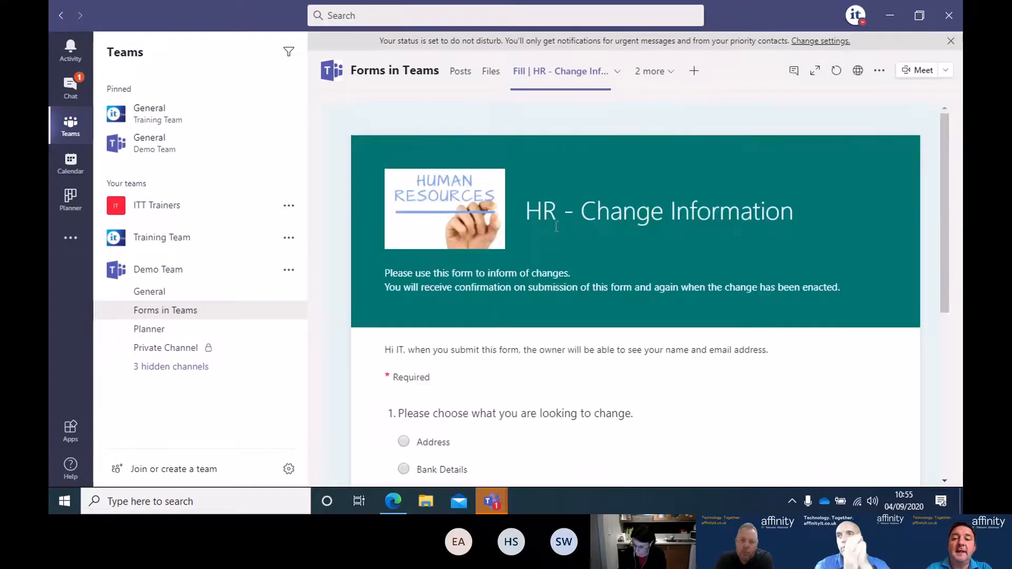
scroll(570, 478, "down", 5)
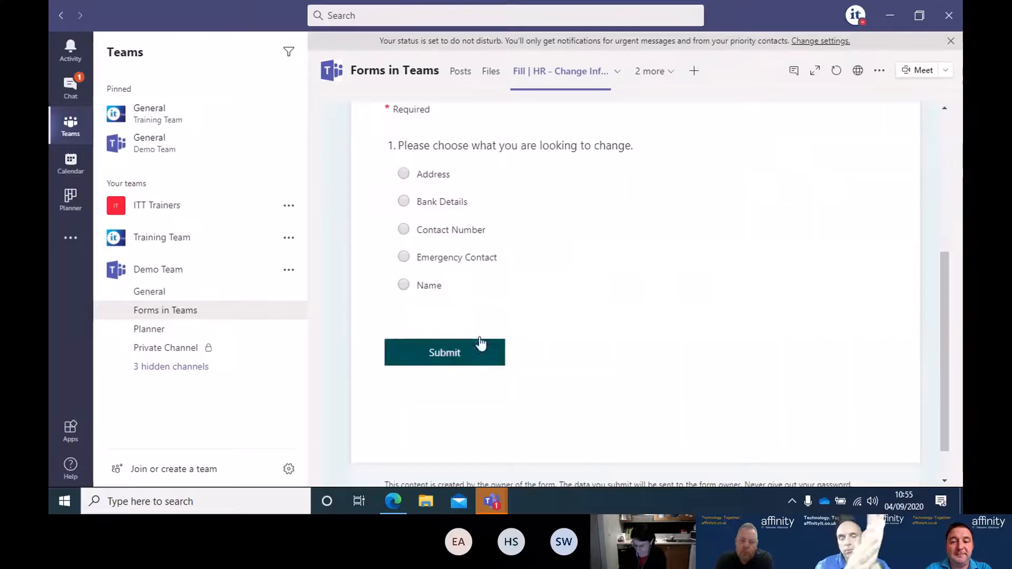
- Choose Bank Details as the answer to question 1 and review the follow-up bank questions
left_click(411, 207)
scroll(457, 361, "down", 9)
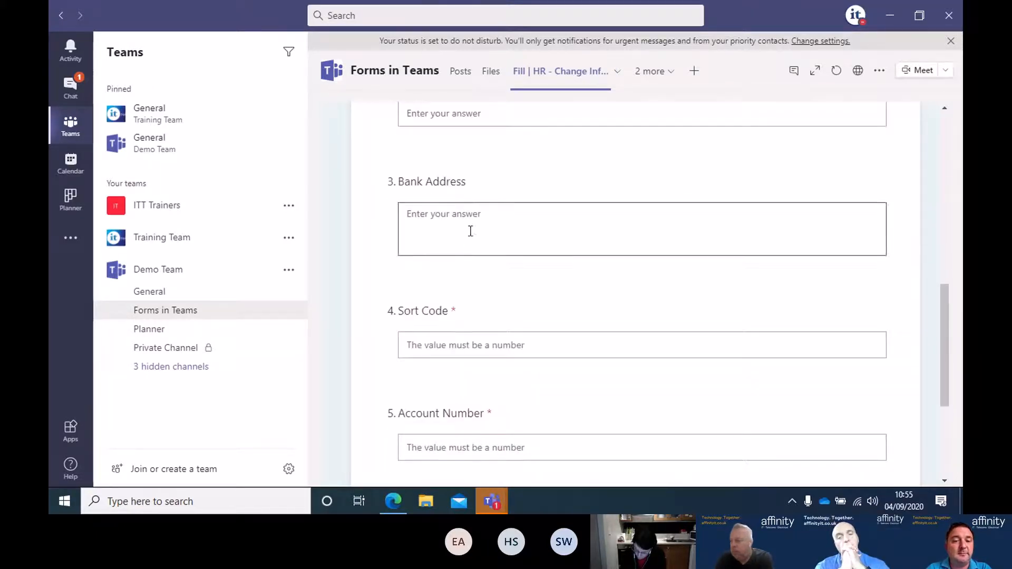
scroll(490, 275, "up", 12)
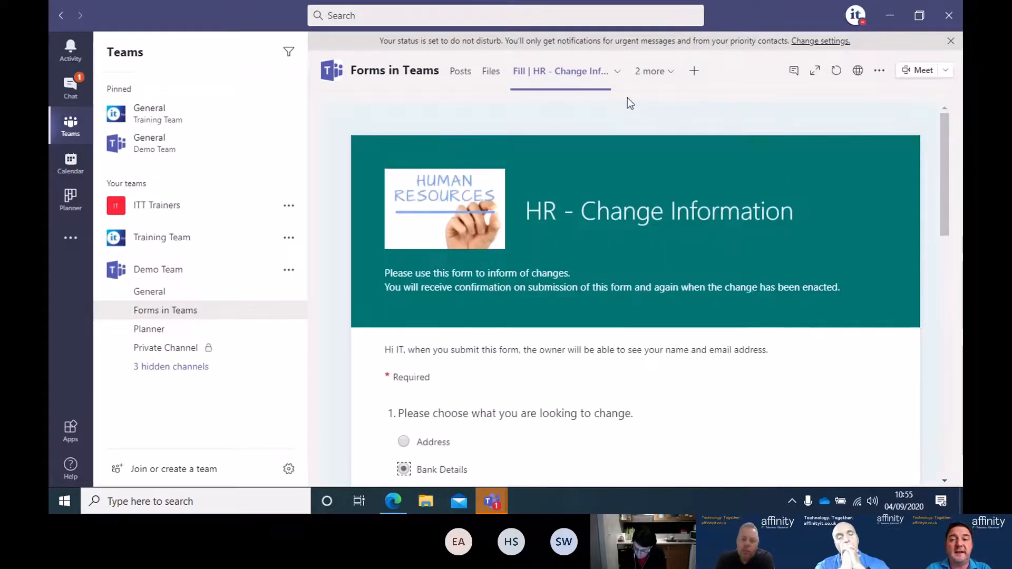
- Show the Results | Feedback Survey tab of the Forms in Teams channel and review the response charts for all questions
left_click(648, 73)
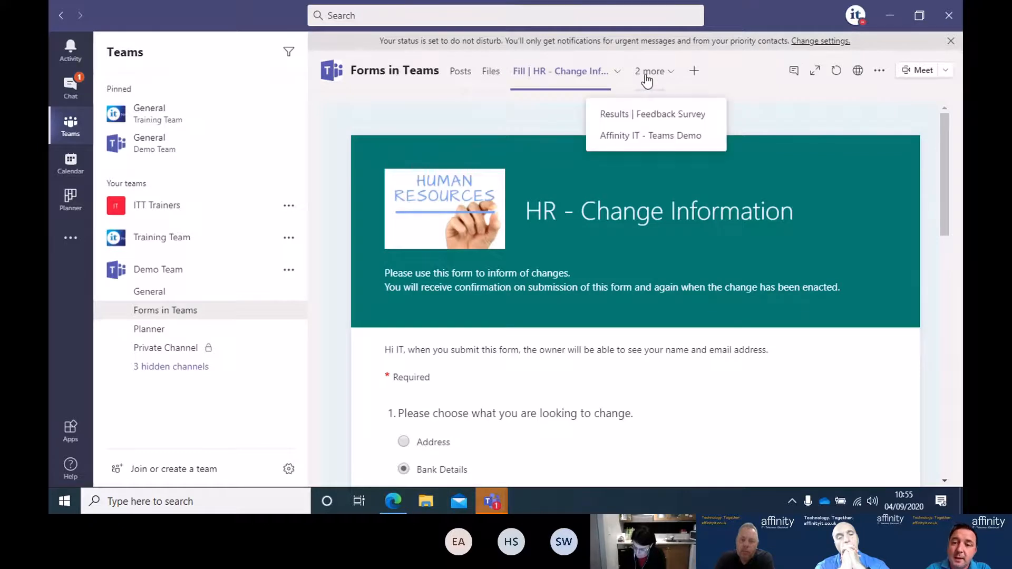
left_click(647, 115)
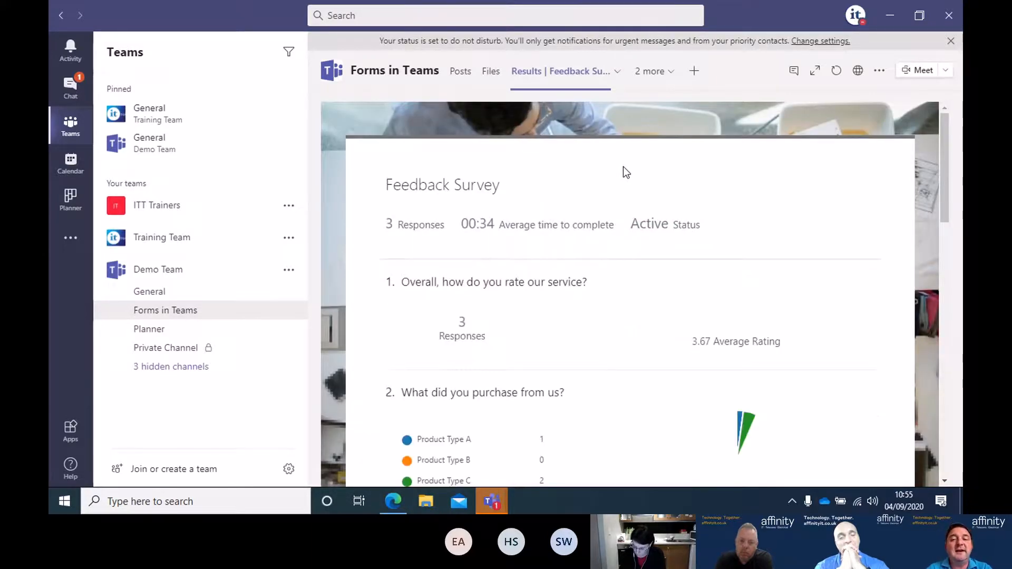
scroll(583, 359, "down", 15)
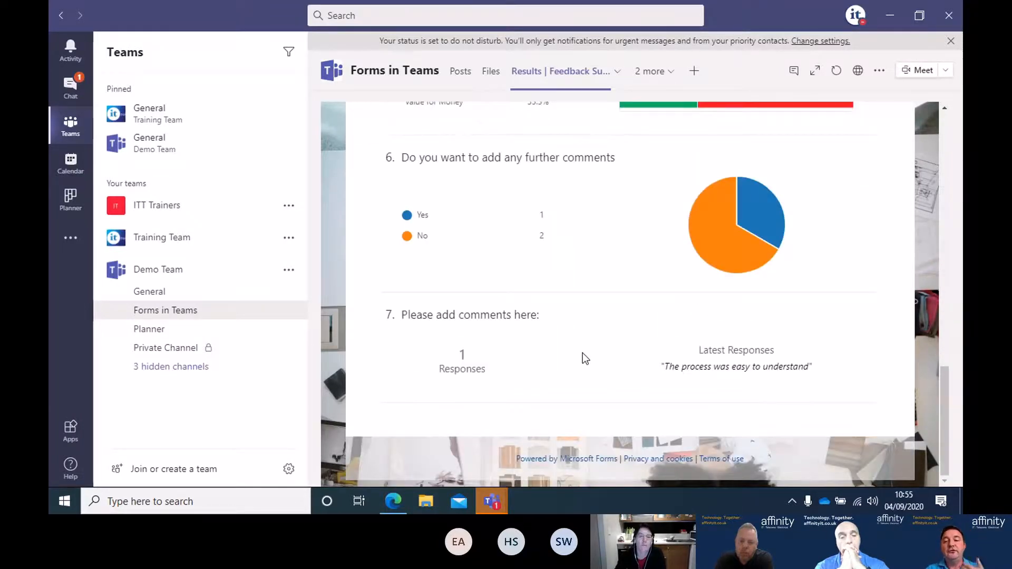
scroll(582, 353, "up", 15)
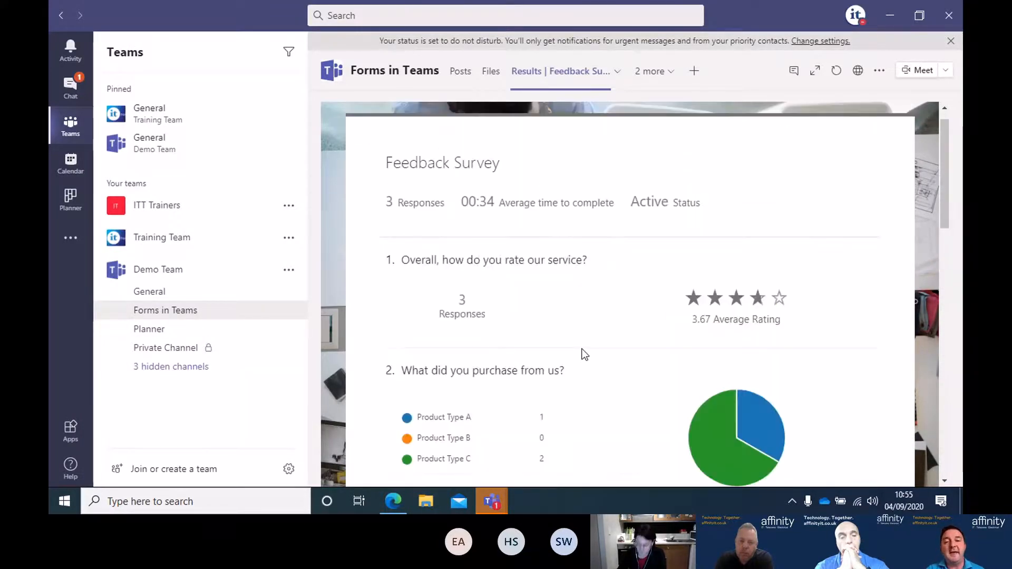
scroll(584, 354, "down", 3)
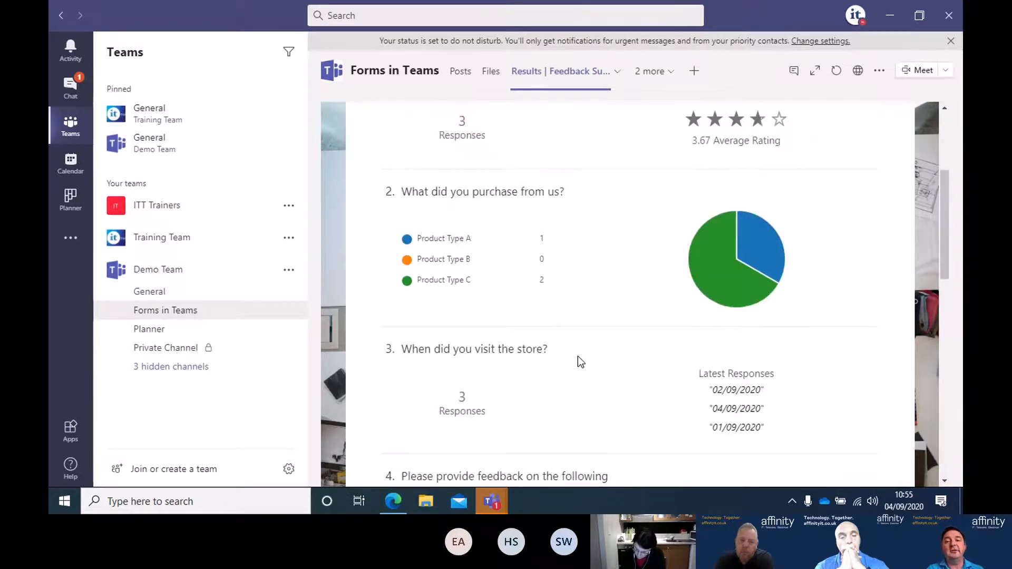
scroll(574, 364, "down", 3)
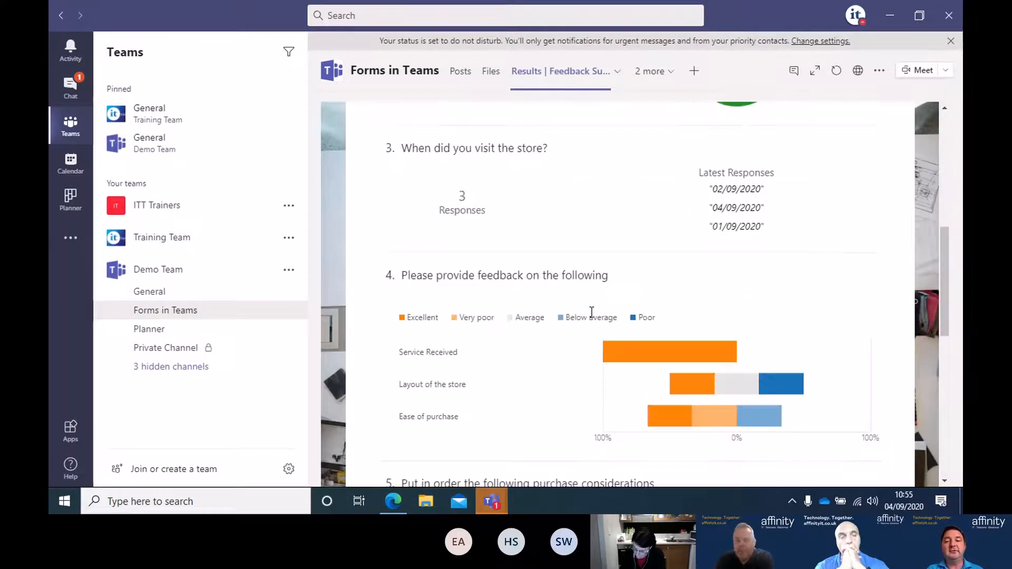
scroll(590, 316, "up", 1)
- Show the channel's Affinity IT - Teams Demo video tab, play the video muted and pause it at the quiz prompt
left_click(654, 70)
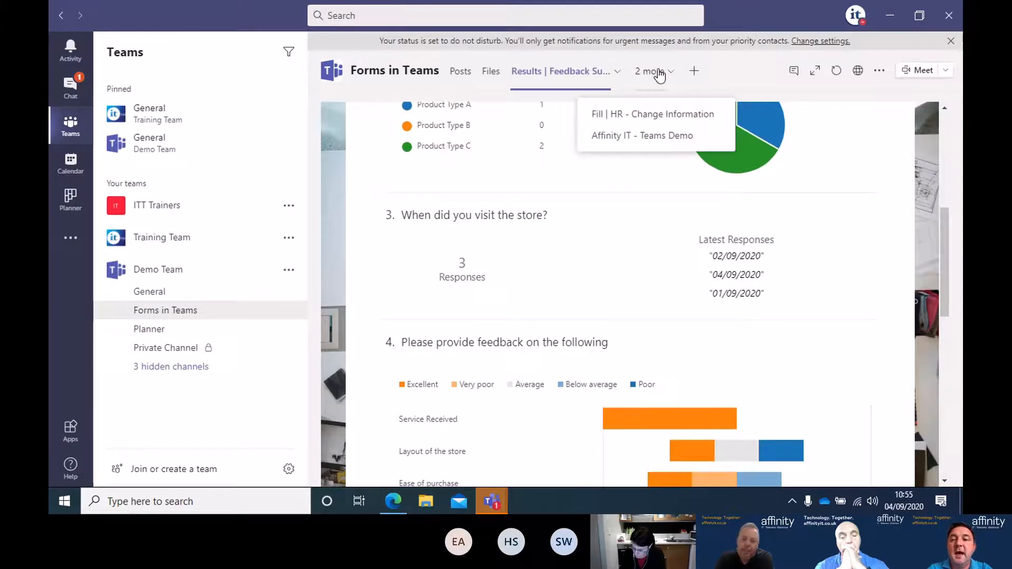
left_click(640, 134)
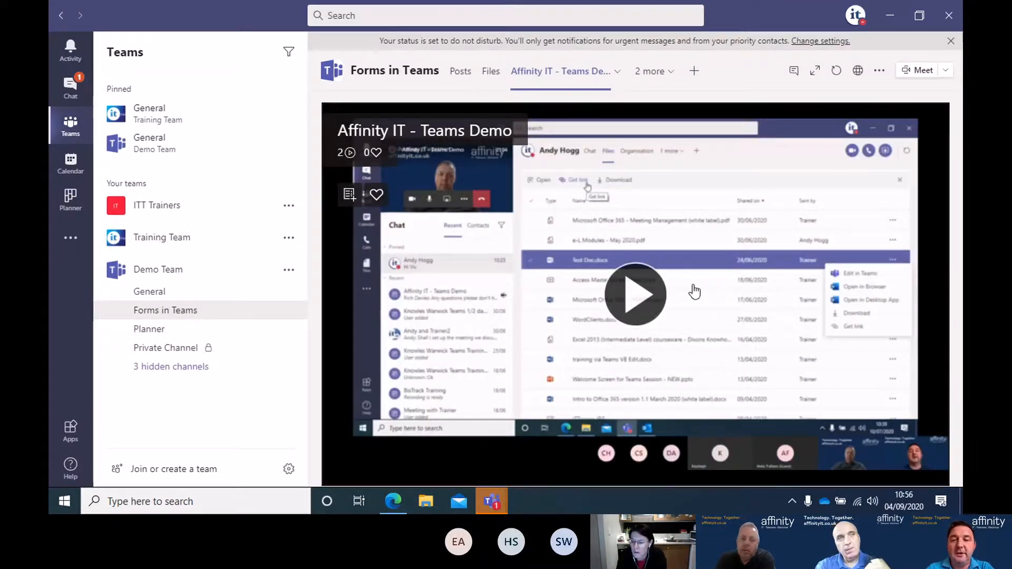
left_click(638, 294)
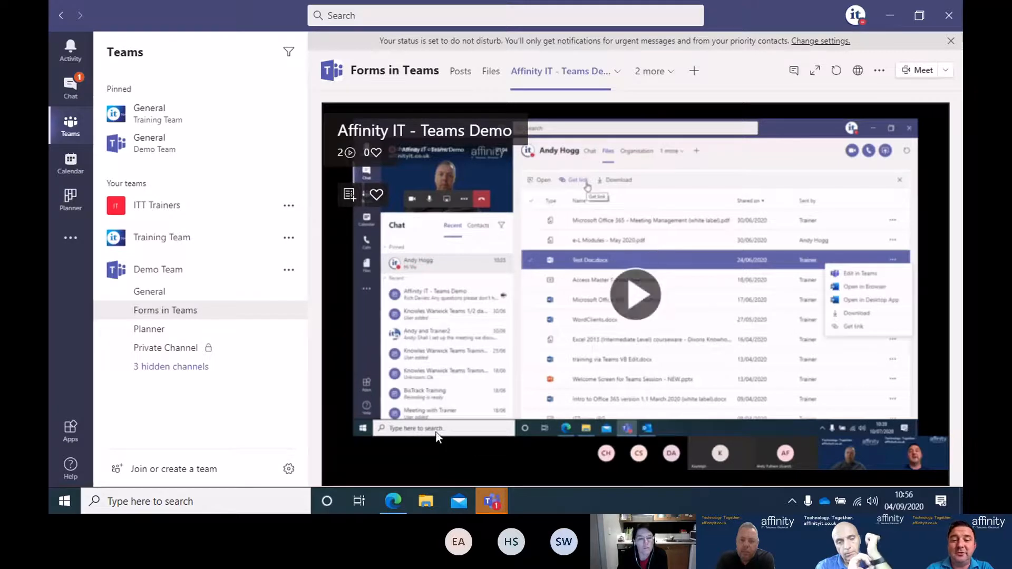
left_click(635, 294)
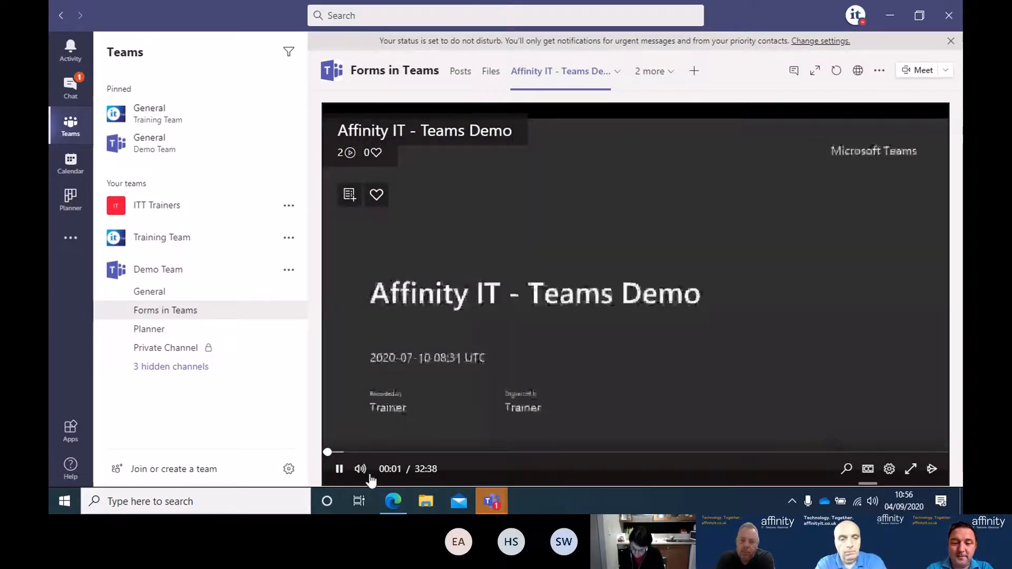
left_click(360, 469)
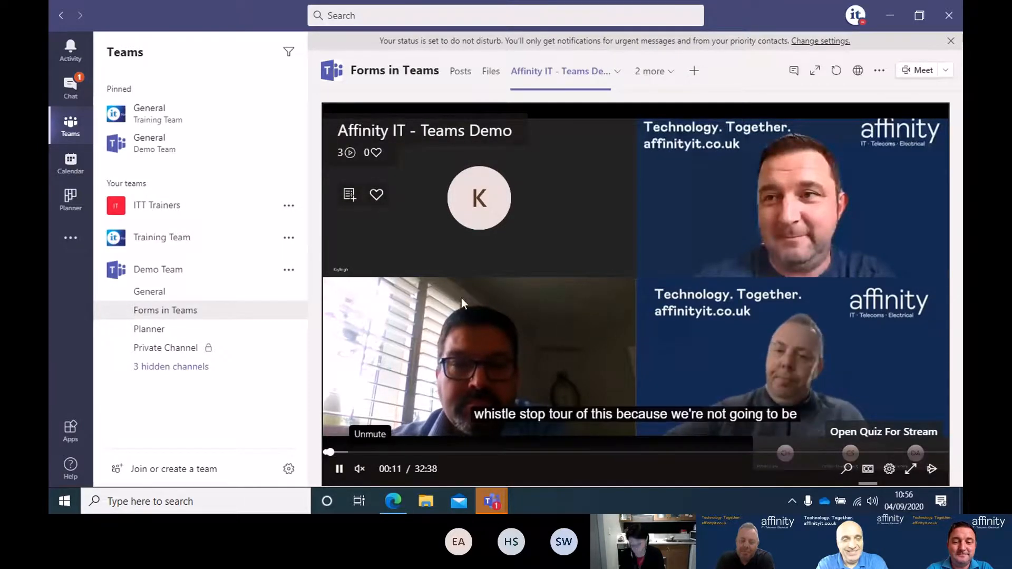
left_click(339, 469)
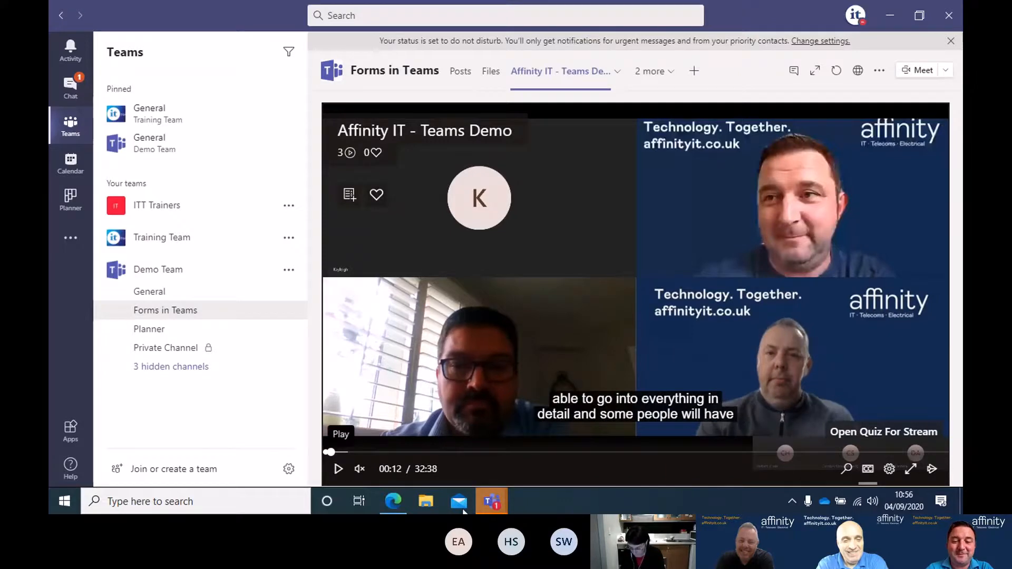
- Switch to the browser's Microsoft Stream page for the Affinity IT - Teams Demo video and play it muted
left_click(392, 503)
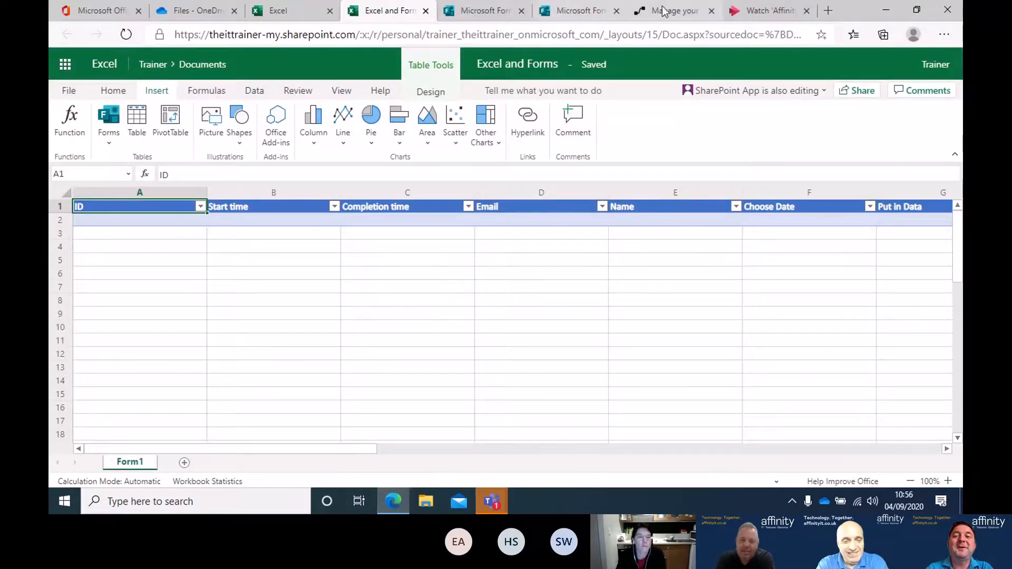
left_click(760, 13)
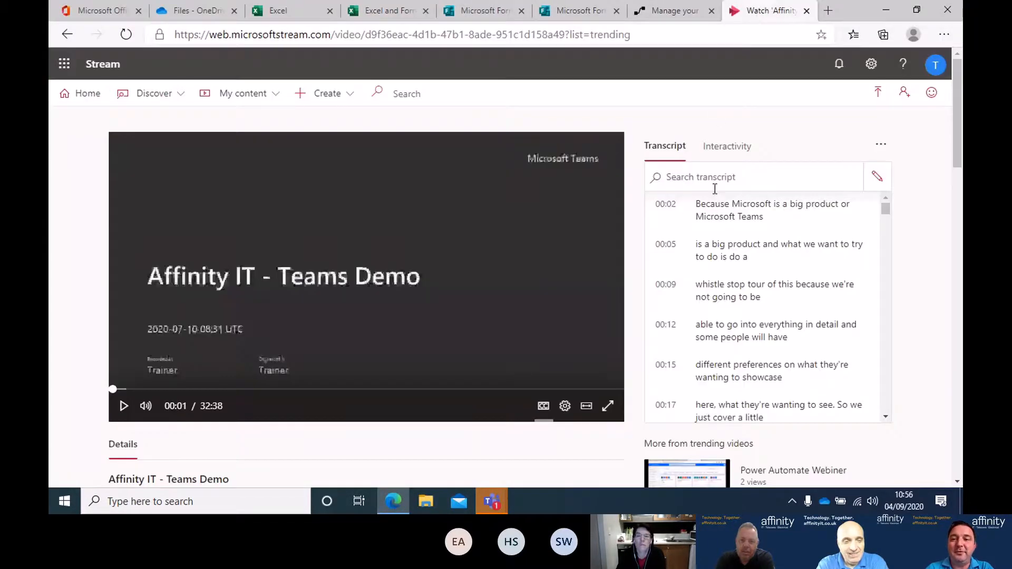
left_click(146, 406)
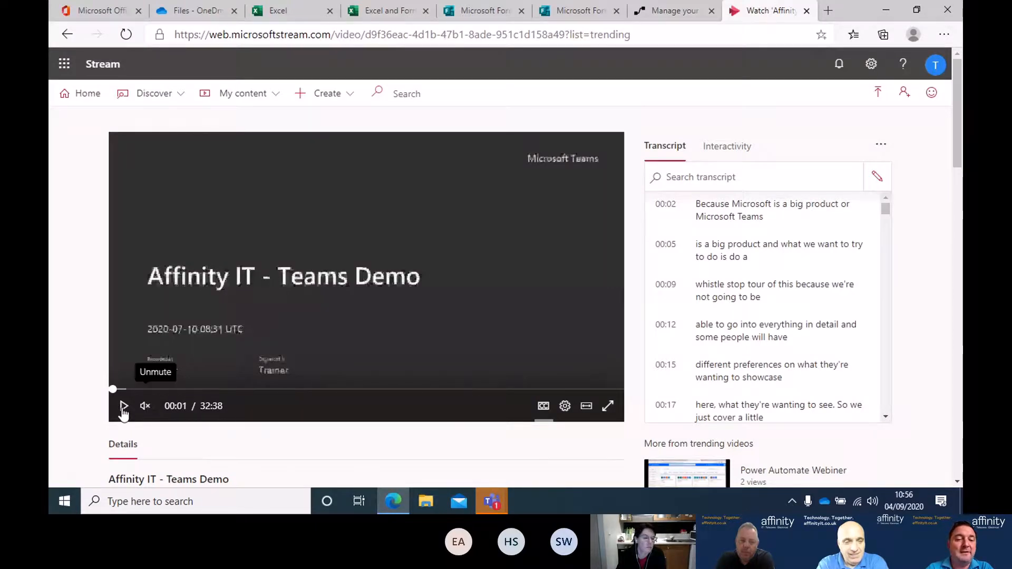
left_click(124, 406)
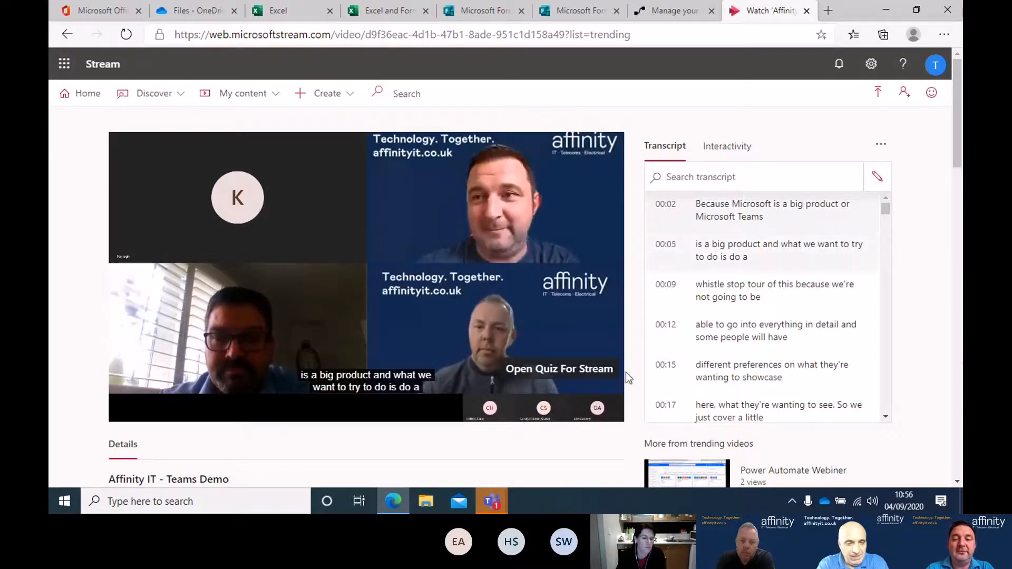
- Submit the video's embedded Quiz for Stream with Costa as the coffee brand, and show the video's list of interactive forms
left_click(564, 379)
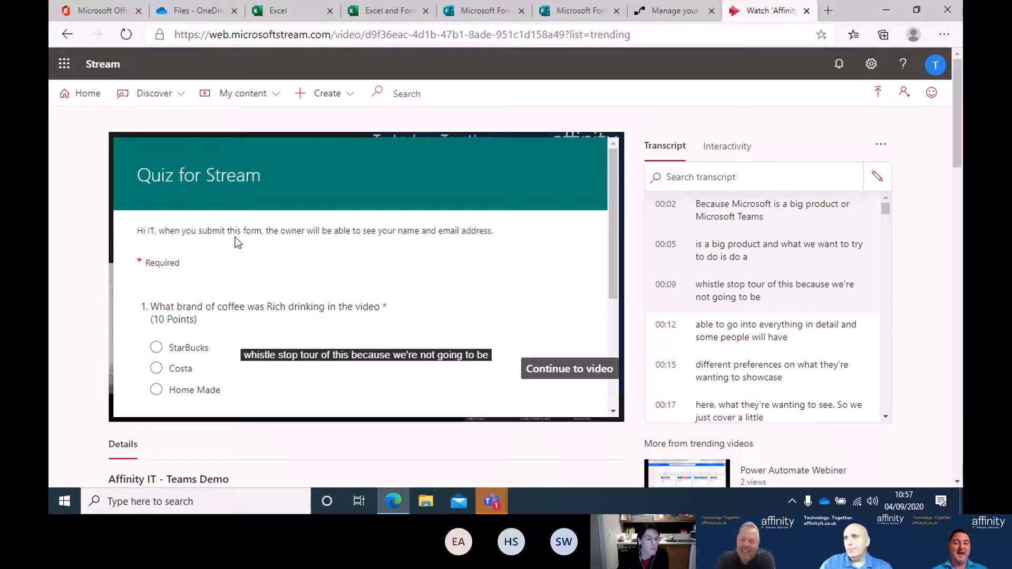
scroll(237, 242, "down", 3)
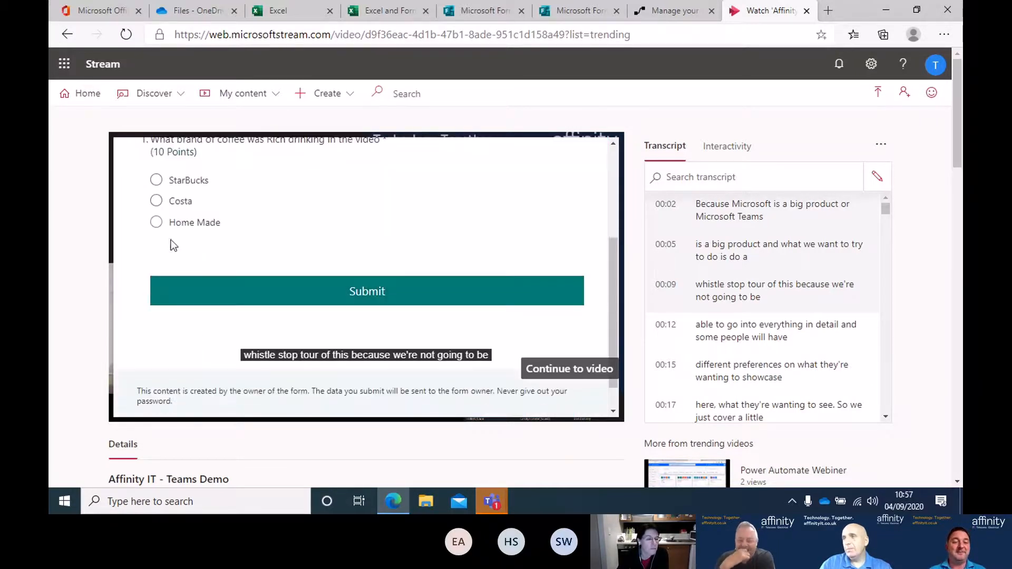
left_click(171, 200)
left_click(217, 289)
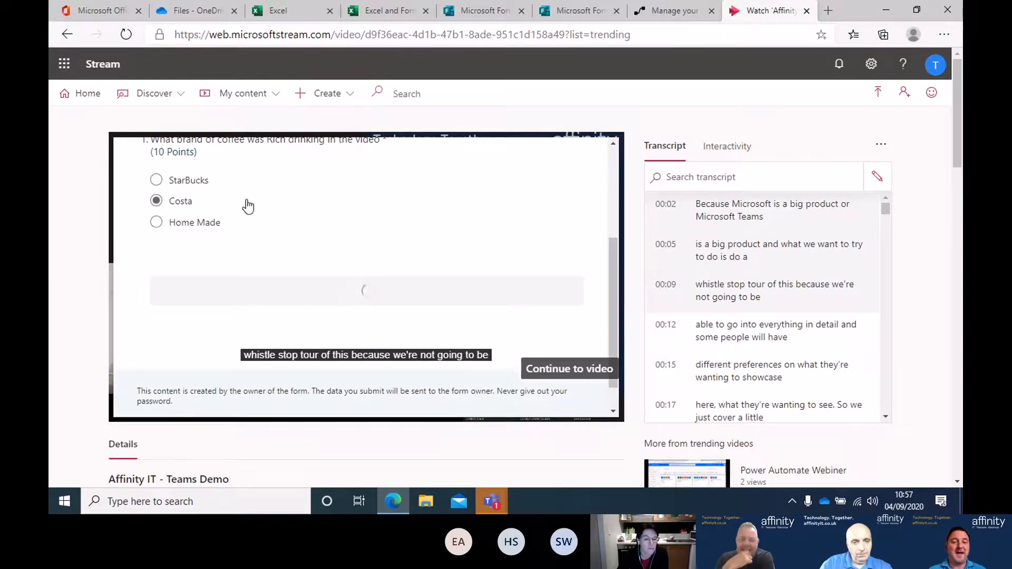
left_click(733, 150)
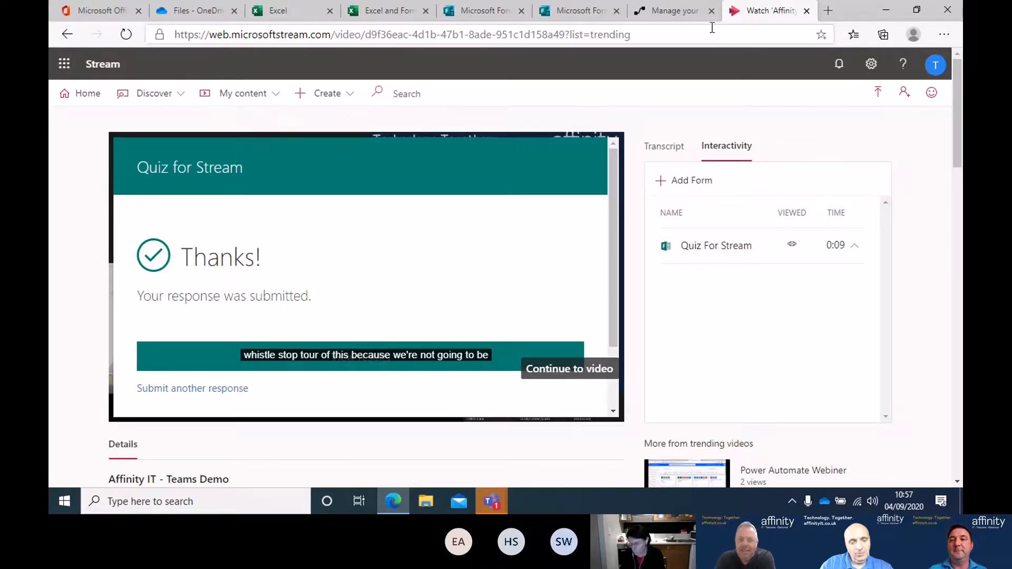
- In Power Automate, create an automated flow from blank with the Microsoft Forms trigger When a new response is submitted
left_click(677, 16)
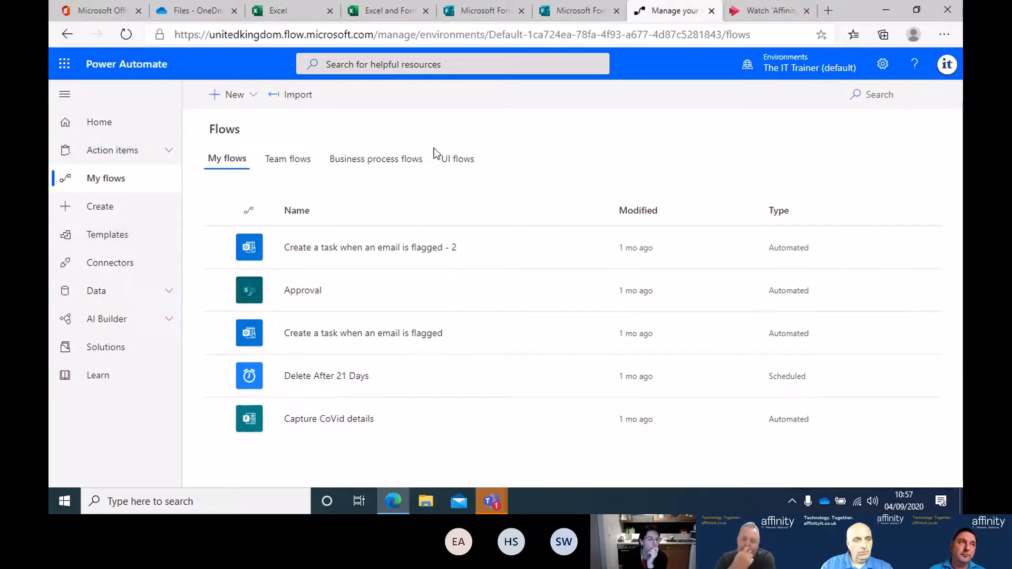
left_click(248, 103)
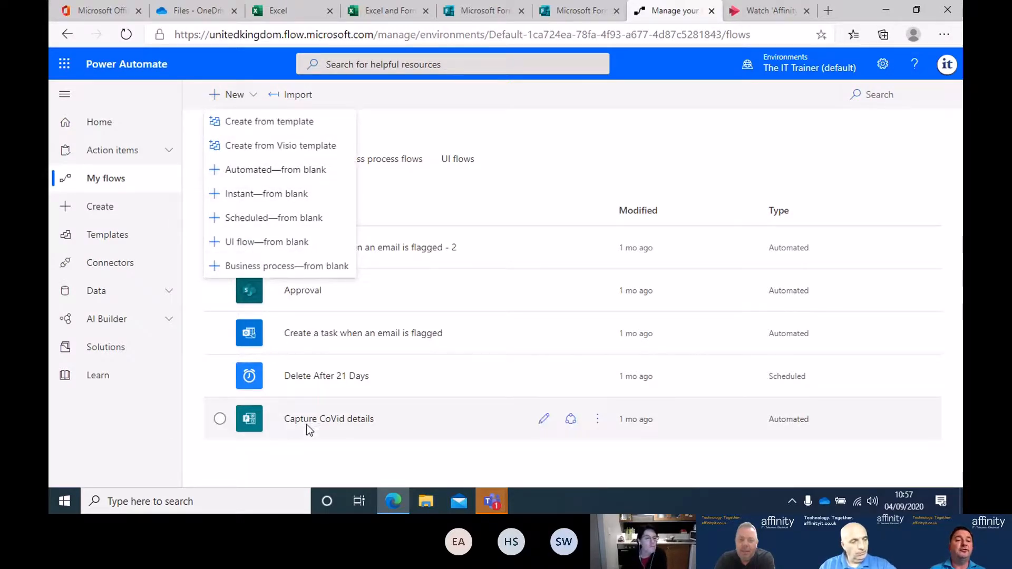
left_click(279, 169)
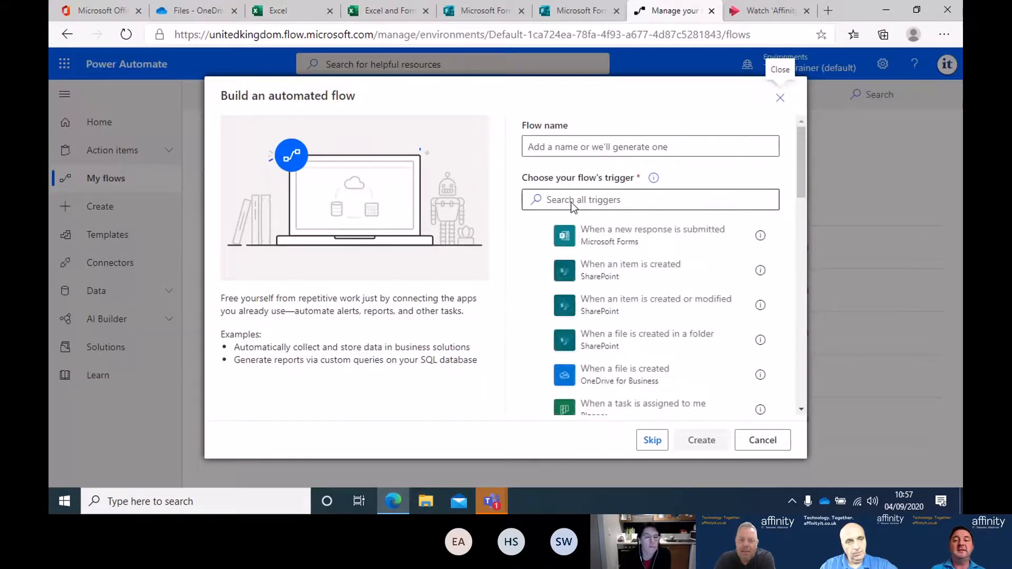
left_click(601, 243)
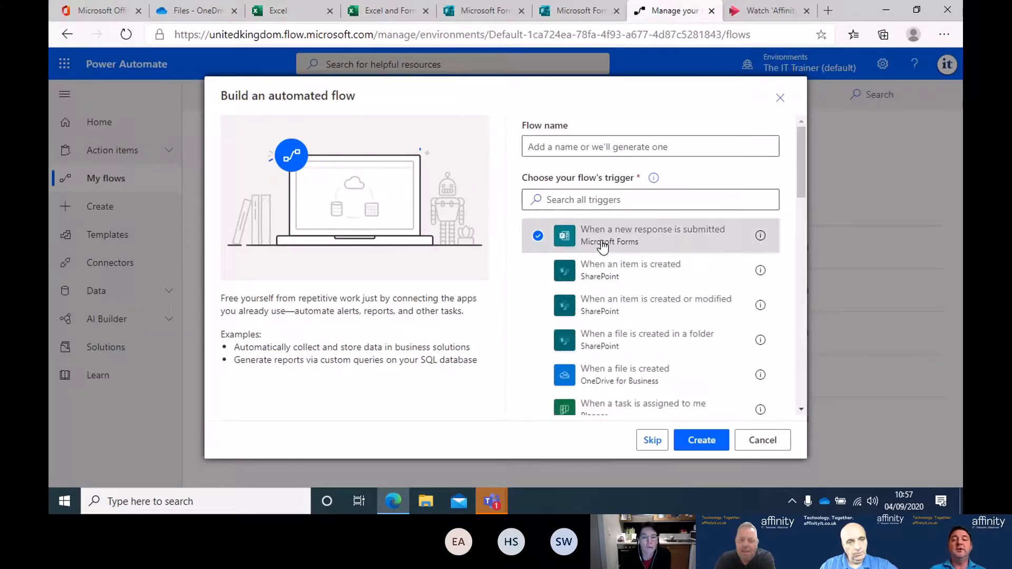
left_click(702, 441)
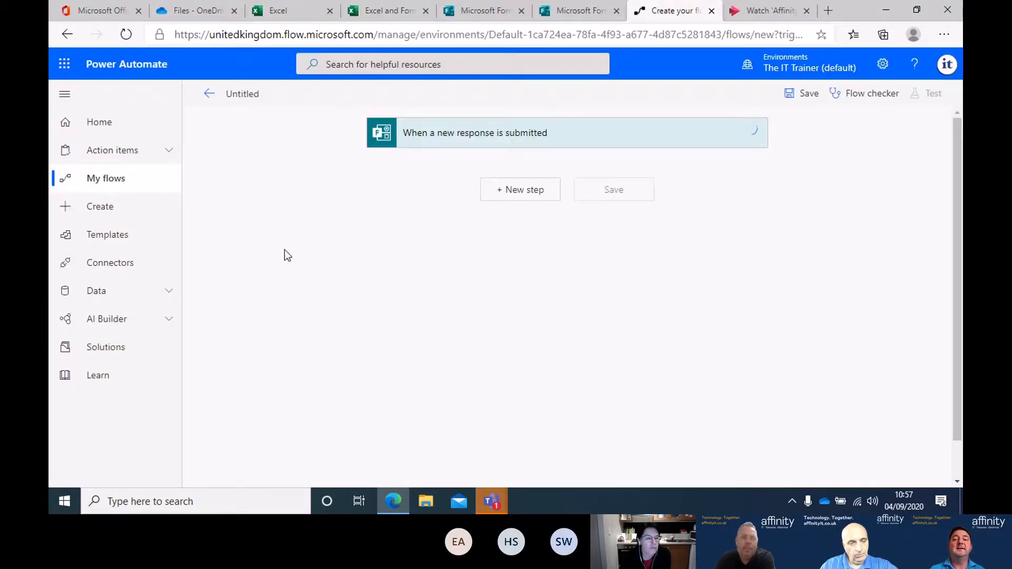
- Set the trigger's form to HR - Change Information, and view the actions available for a new step without adding one
left_click(515, 163)
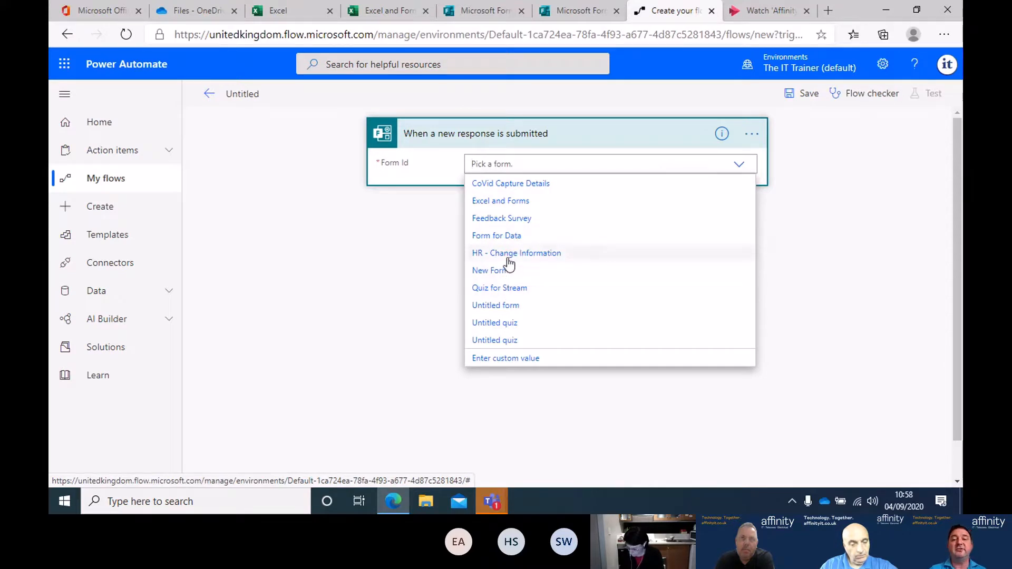
left_click(508, 256)
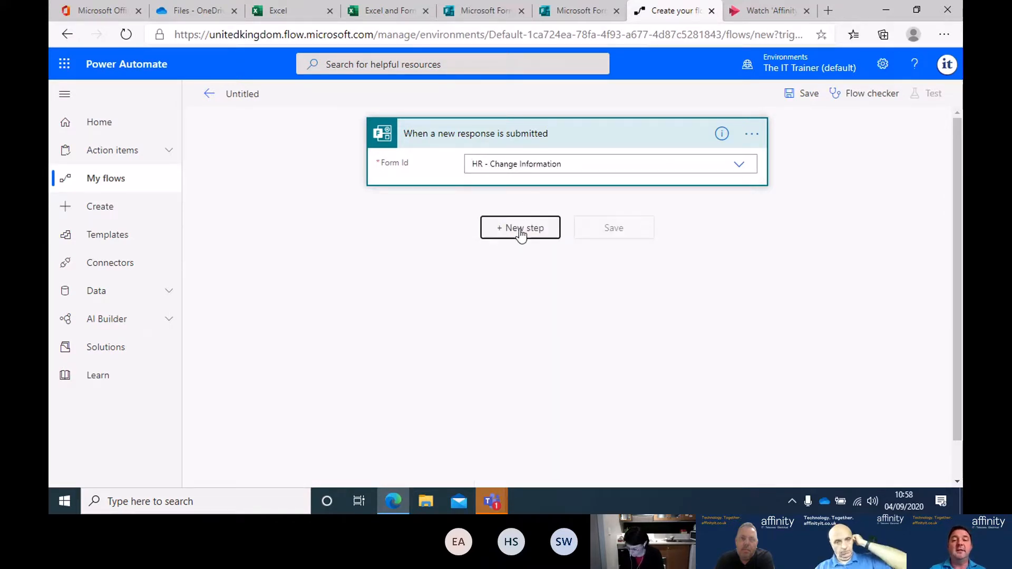
left_click(520, 234)
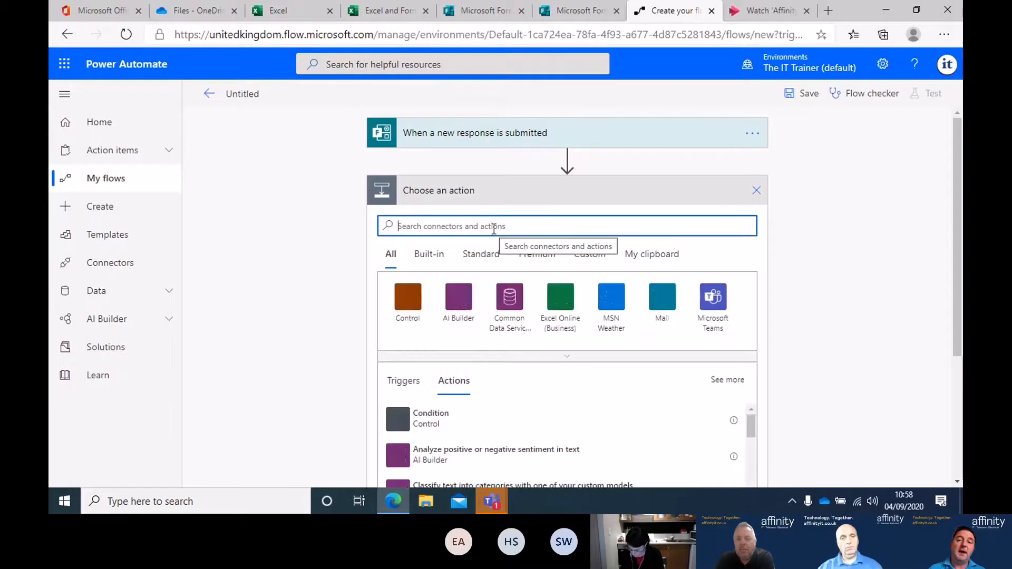
left_click(756, 190)
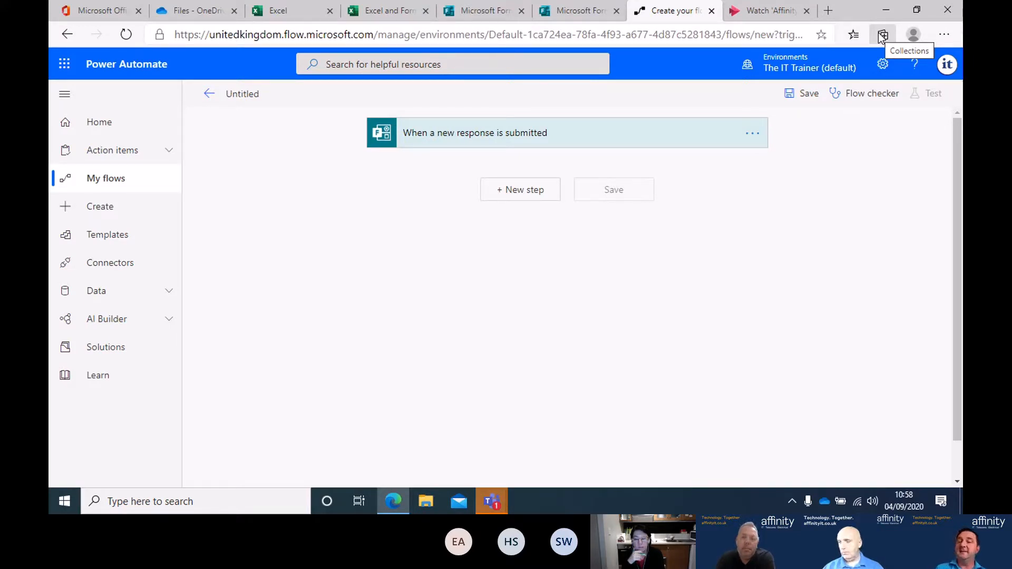
- Switch to the Affinity IT - Forms Session meeting window in Microsoft Teams
left_click(492, 502)
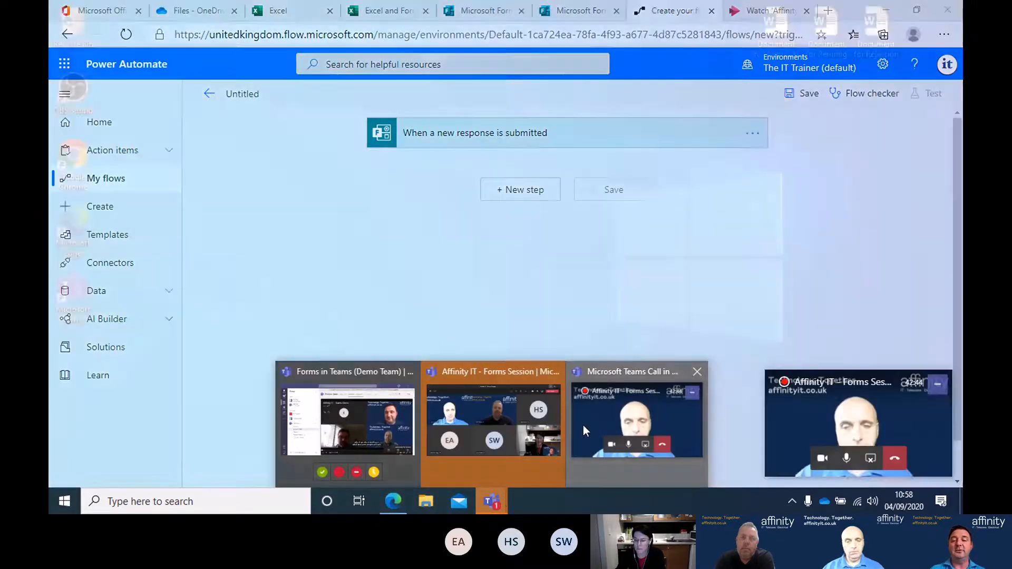
left_click(583, 425)
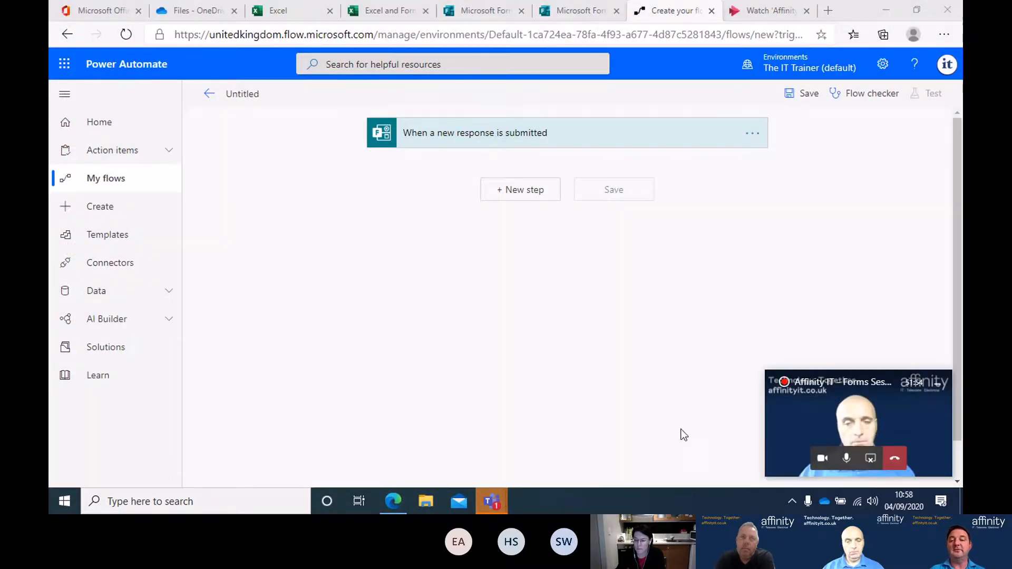
left_click(486, 502)
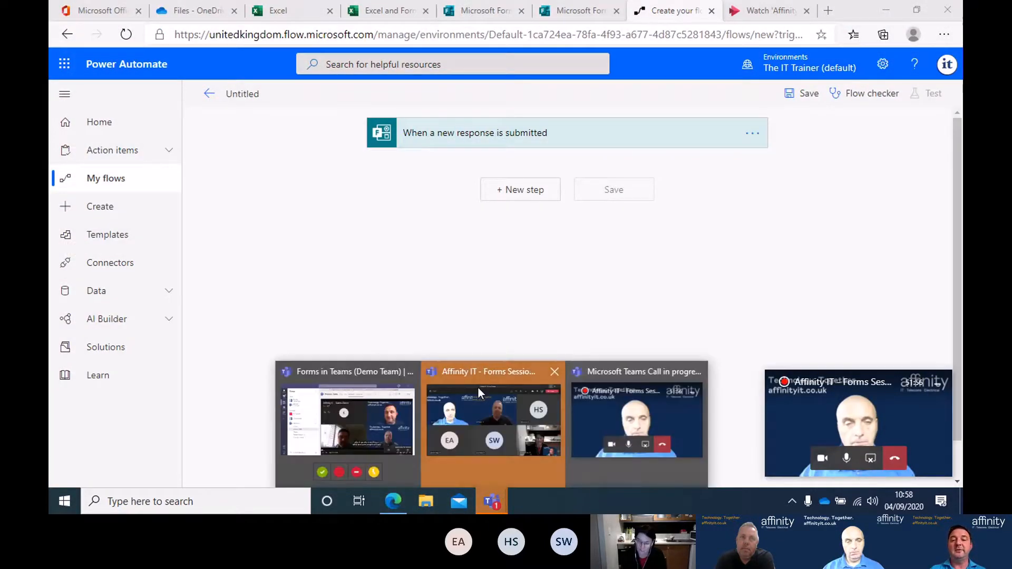
left_click(477, 386)
mouse_move(499, 363)
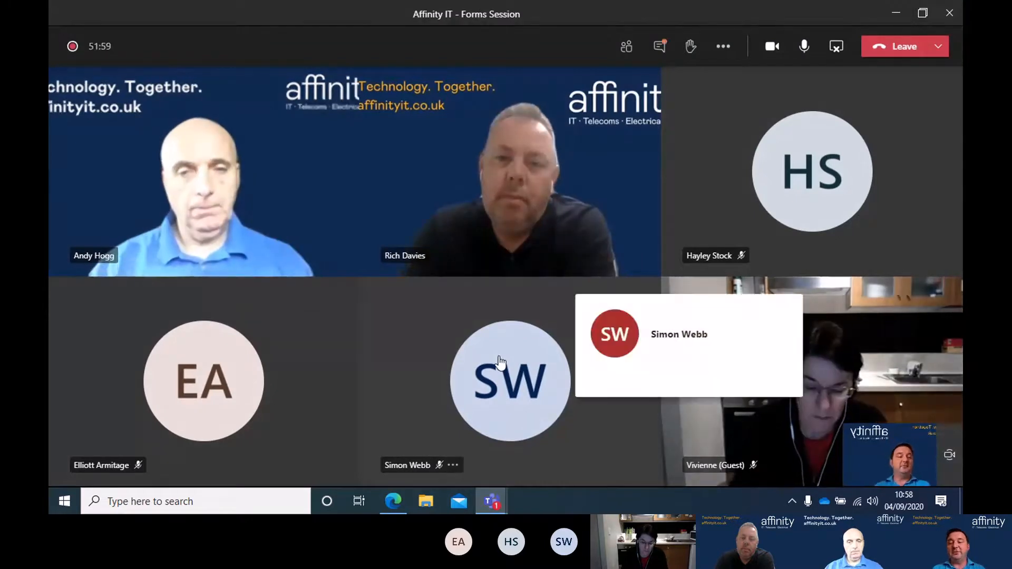